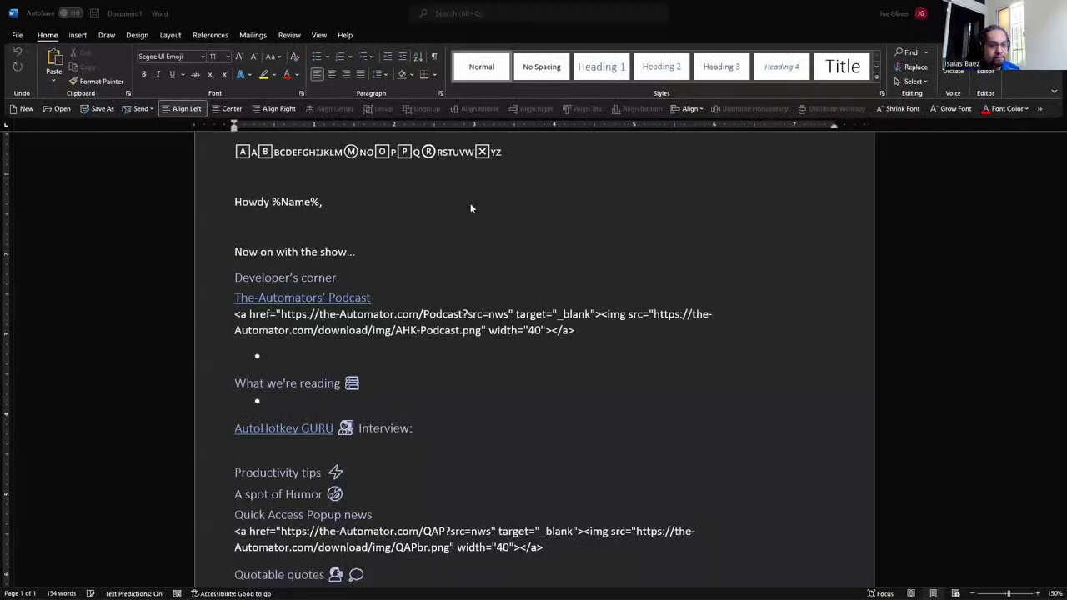
Step: Select the three emoji and boxed-letter symbol rows at the top of the template
{"action": "scroll", "coordinate": [638, 263], "scroll_direction": "up", "scroll_amount": 1}
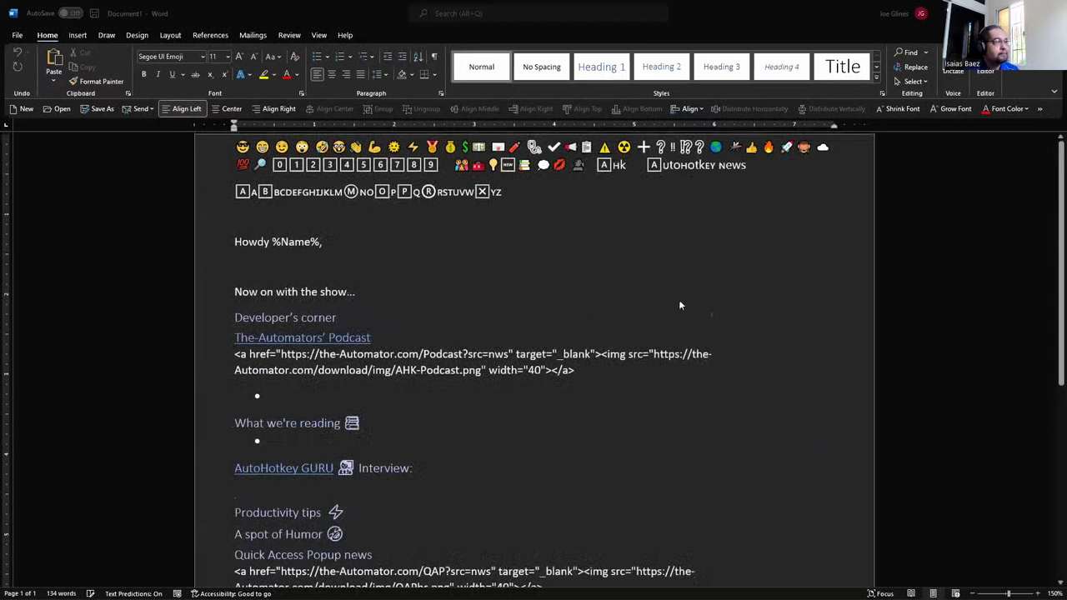
{"action": "scroll", "coordinate": [690, 305], "scroll_direction": "down", "scroll_amount": 8}
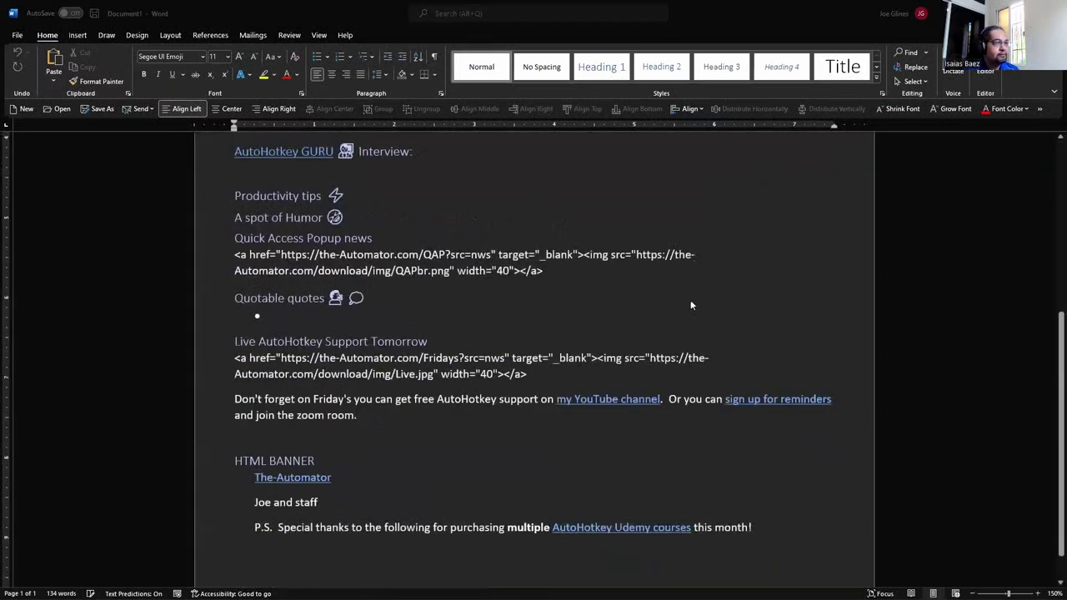
{"action": "scroll", "coordinate": [691, 306], "scroll_direction": "up", "scroll_amount": 8}
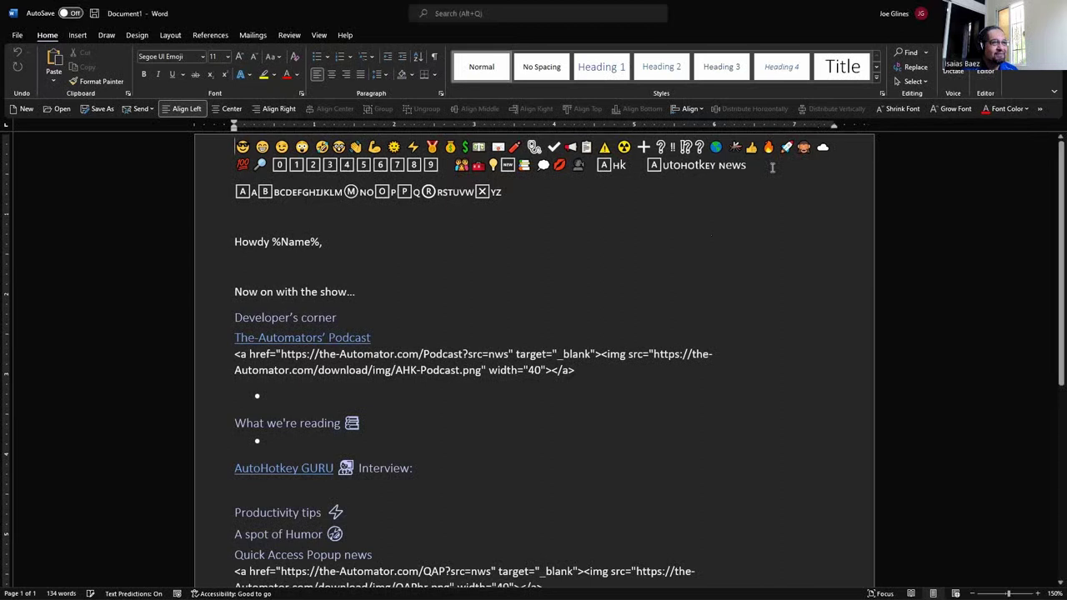
{"action": "left_click_drag", "start_coordinate": [769, 164], "coordinate": [235, 165]}
{"action": "left_click_drag", "start_coordinate": [562, 183], "coordinate": [219, 145]}
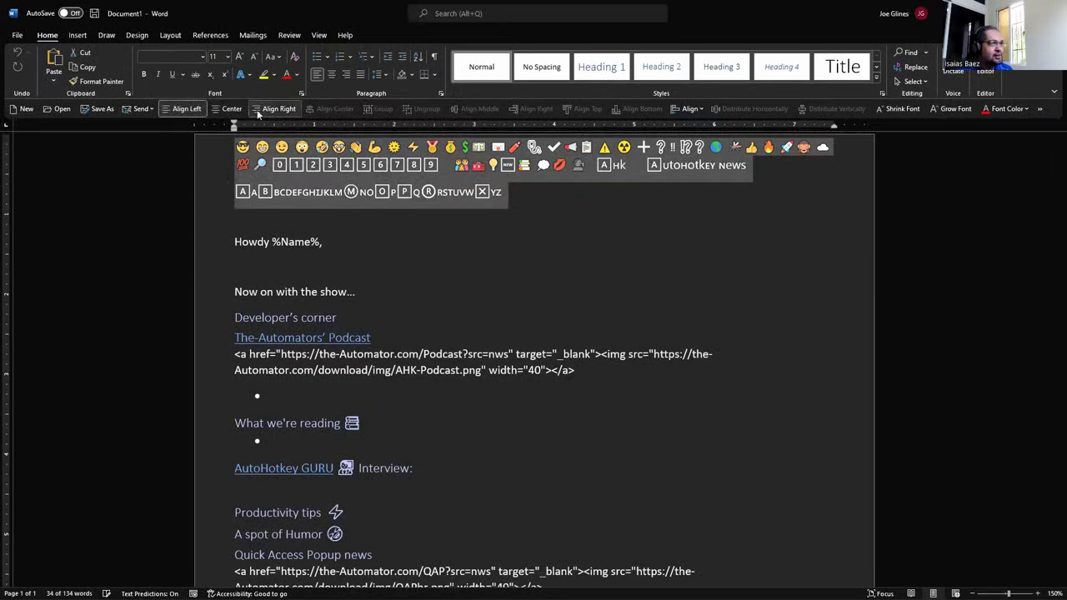
Step: Split the window and shrink the top pane so it shows only the emoji rows
{"action": "left_click", "coordinate": [320, 36]}
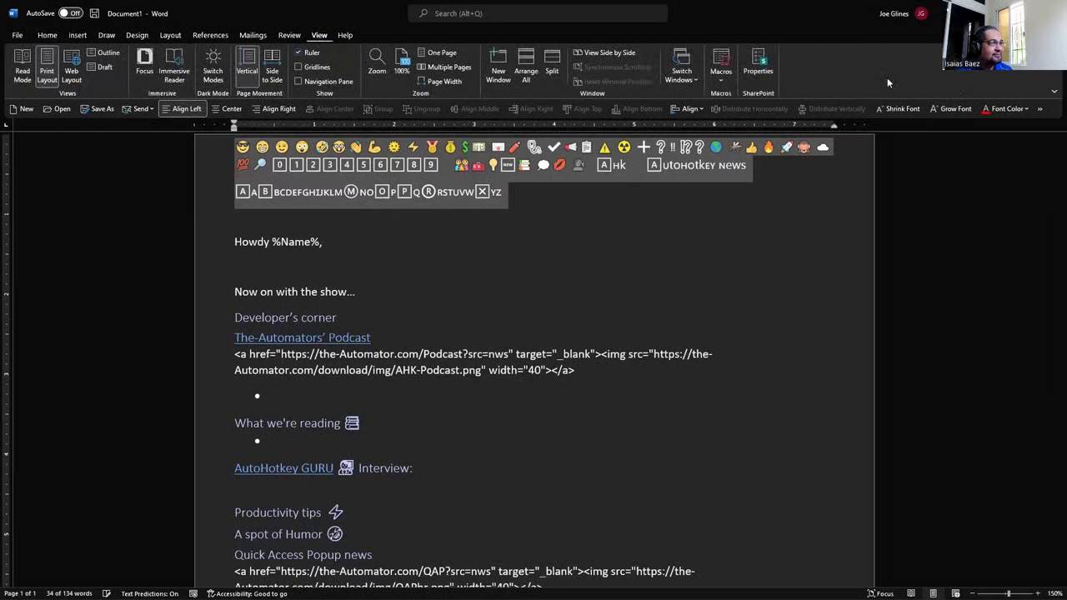
{"action": "left_click", "coordinate": [555, 65]}
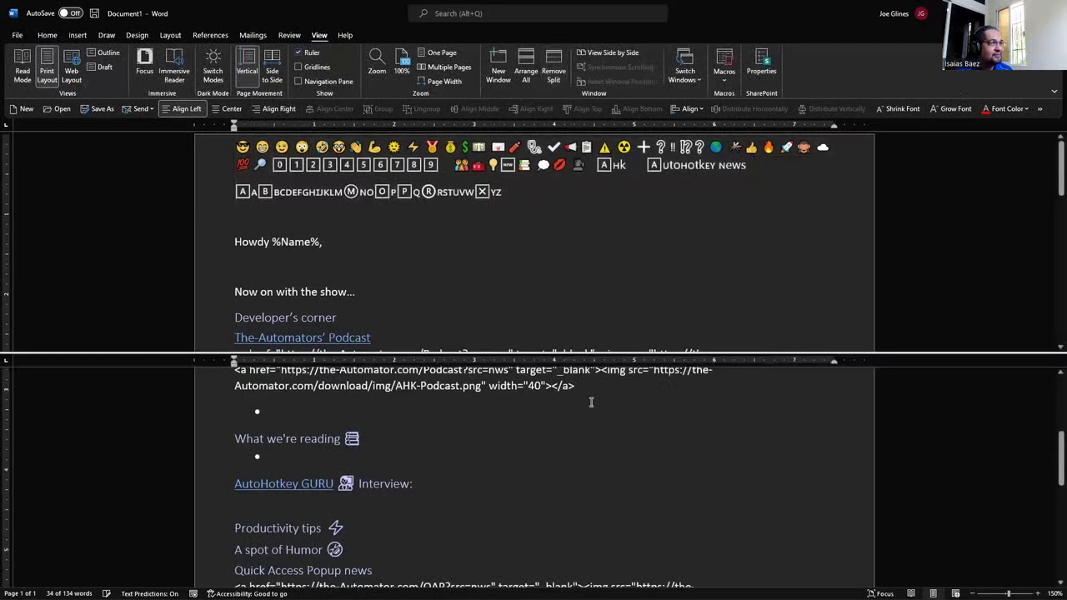
{"action": "left_click_drag", "start_coordinate": [601, 355], "coordinate": [601, 219]}
{"action": "scroll", "coordinate": [581, 426], "scroll_direction": "down", "scroll_amount": 5}
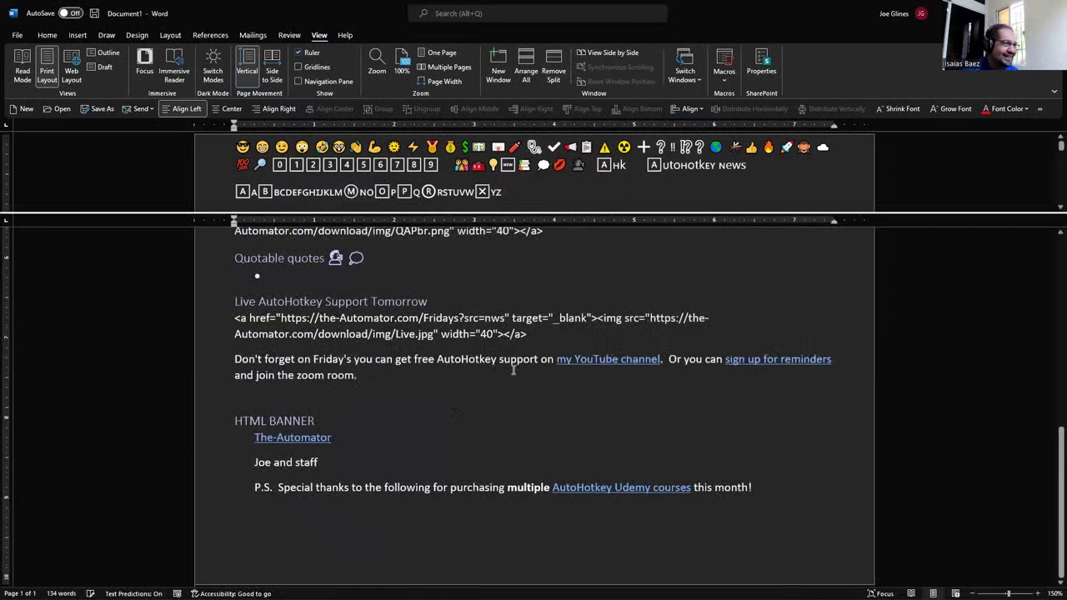
{"action": "scroll", "coordinate": [516, 368], "scroll_direction": "up", "scroll_amount": 5}
{"action": "scroll", "coordinate": [521, 364], "scroll_direction": "up", "scroll_amount": 5}
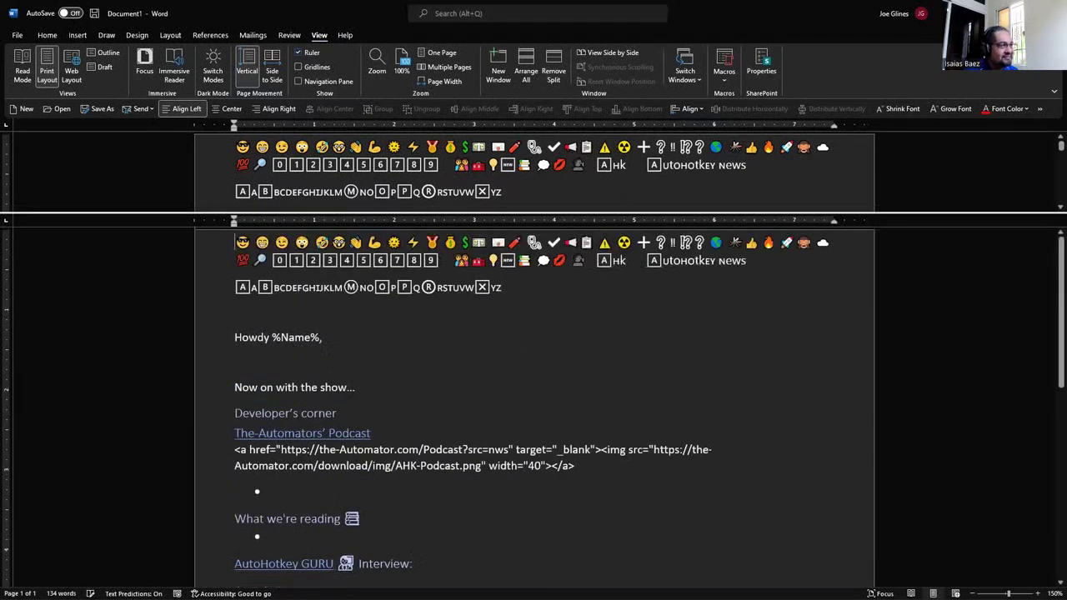
Step: Open 2022_03_10 Newsletter.docx from Recent and look through its filled-in sections
{"action": "left_click", "coordinate": [22, 35]}
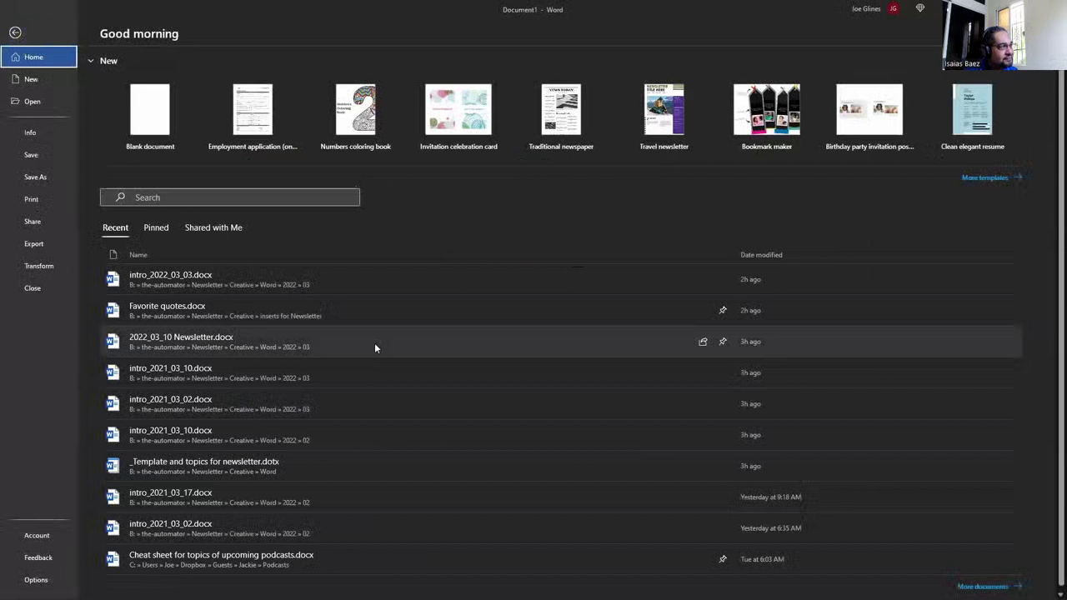
{"action": "left_click", "coordinate": [175, 340]}
{"action": "scroll", "coordinate": [1050, 305], "scroll_direction": "down", "scroll_amount": 3}
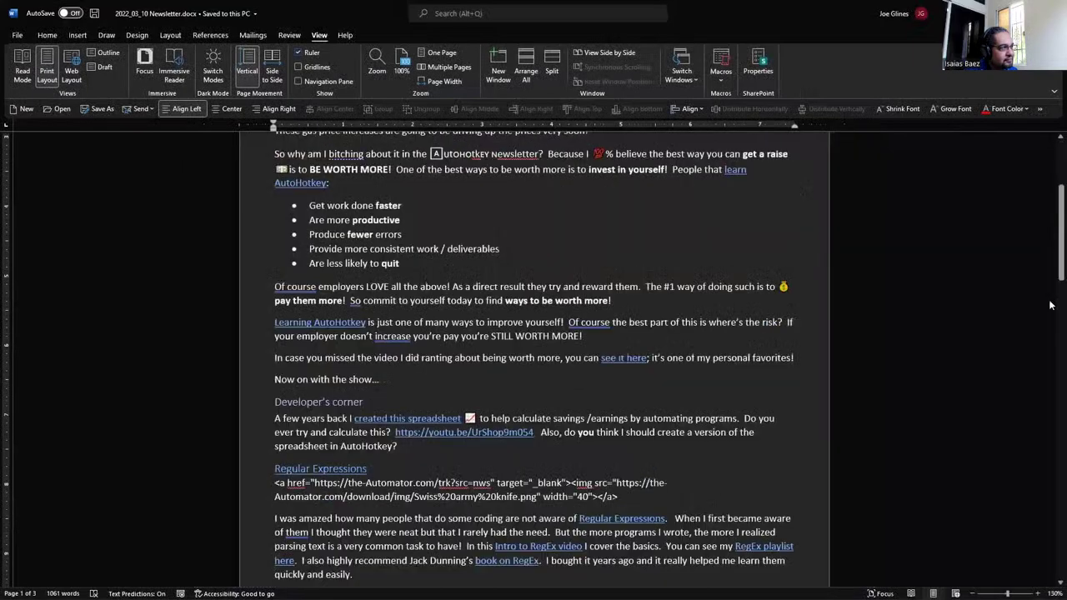
{"action": "left_click_drag", "start_coordinate": [1061, 247], "coordinate": [1060, 200]}
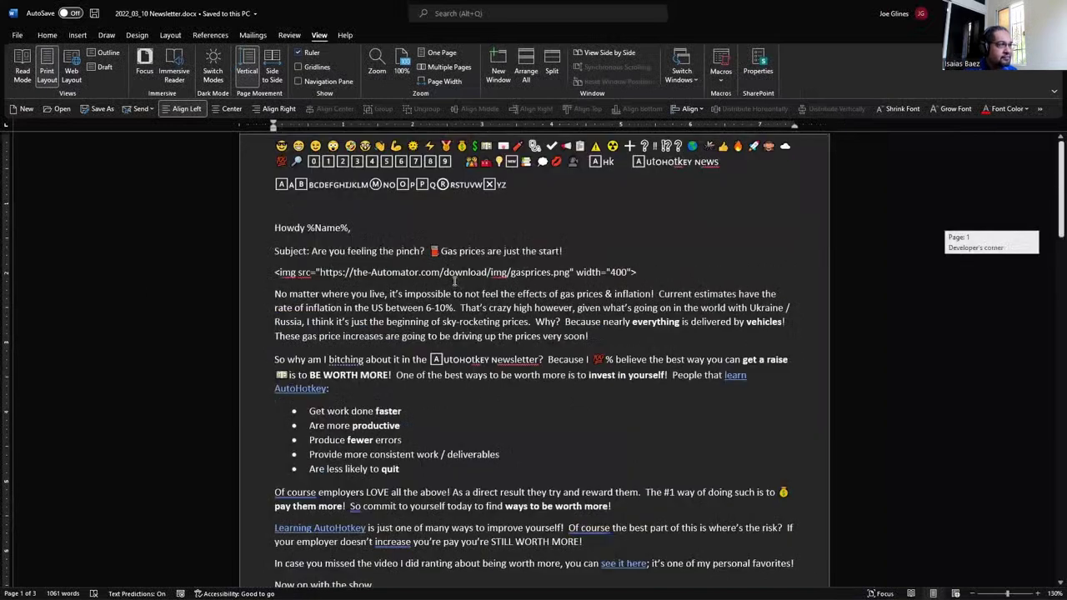
{"action": "double_click", "coordinate": [340, 226]}
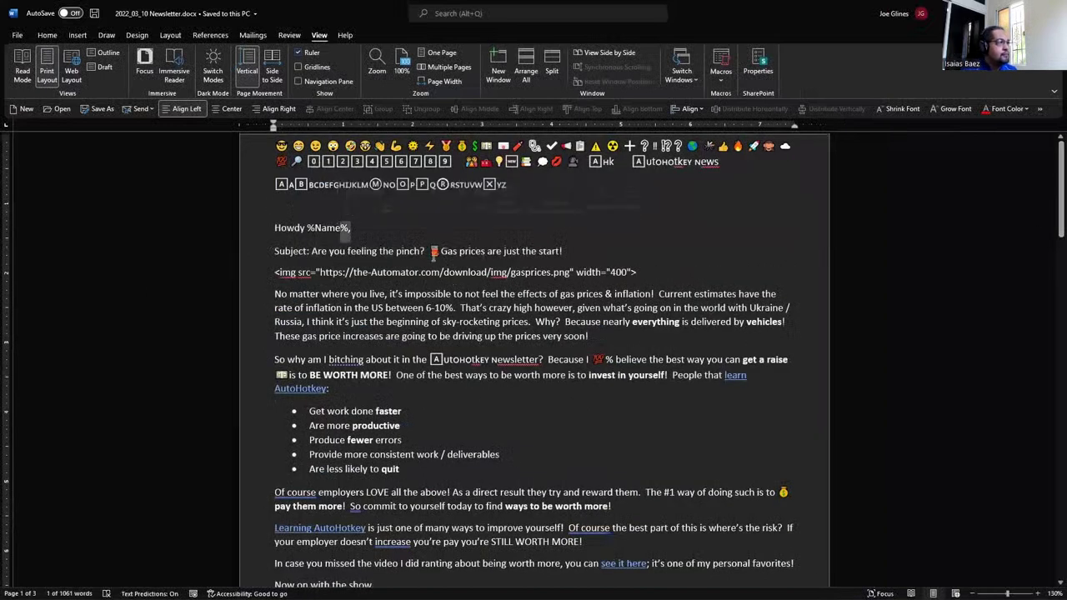
{"action": "scroll", "coordinate": [594, 338], "scroll_direction": "down", "scroll_amount": 4}
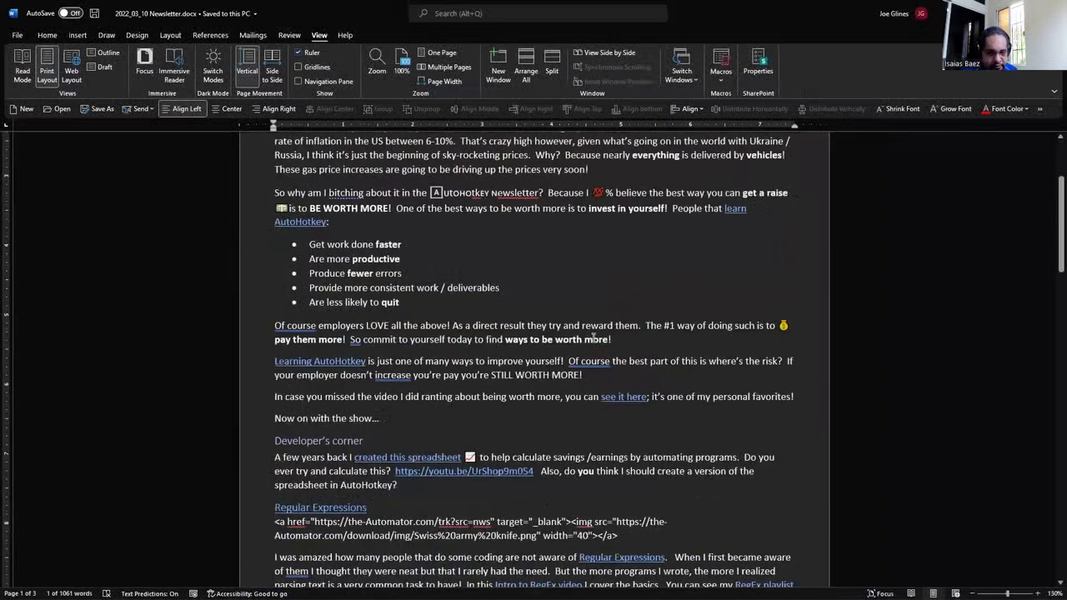
{"action": "scroll", "coordinate": [593, 337], "scroll_direction": "down", "scroll_amount": 2}
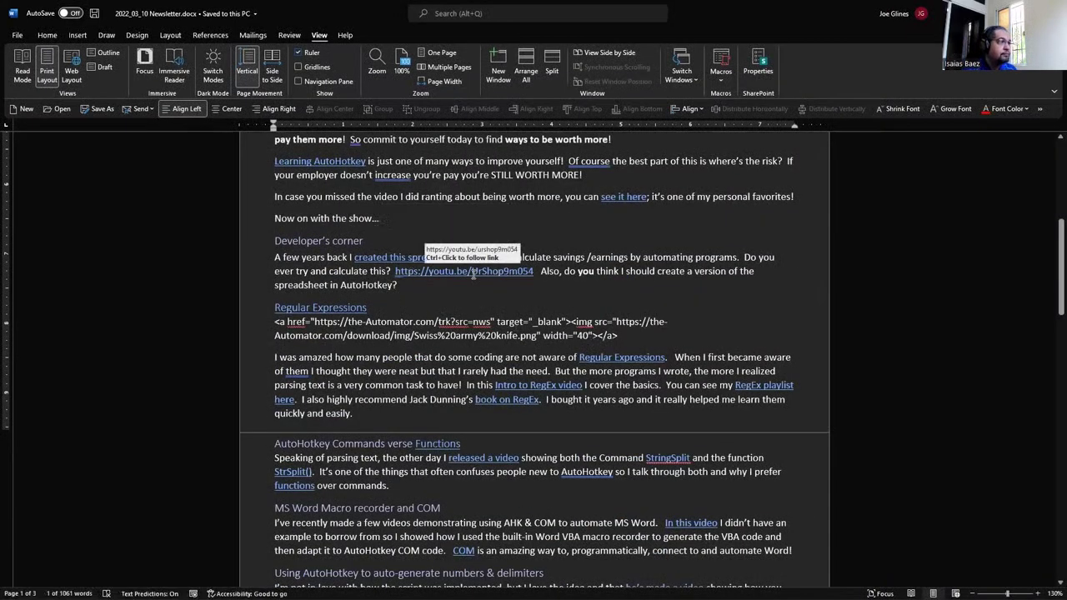
{"action": "scroll", "coordinate": [561, 360], "scroll_direction": "down", "scroll_amount": 3}
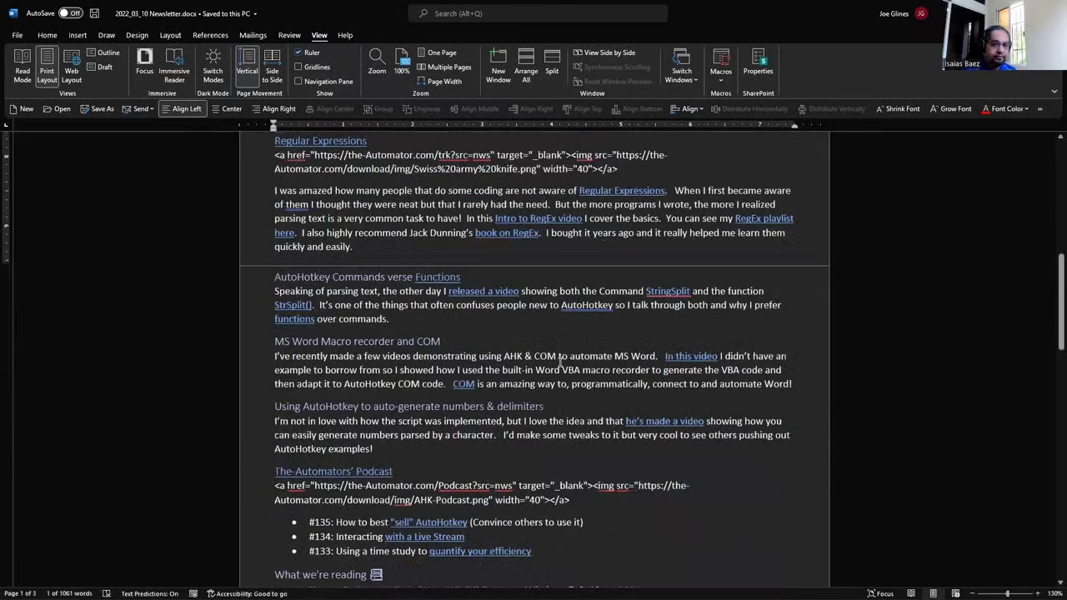
{"action": "scroll", "coordinate": [560, 361], "scroll_direction": "down", "scroll_amount": 6}
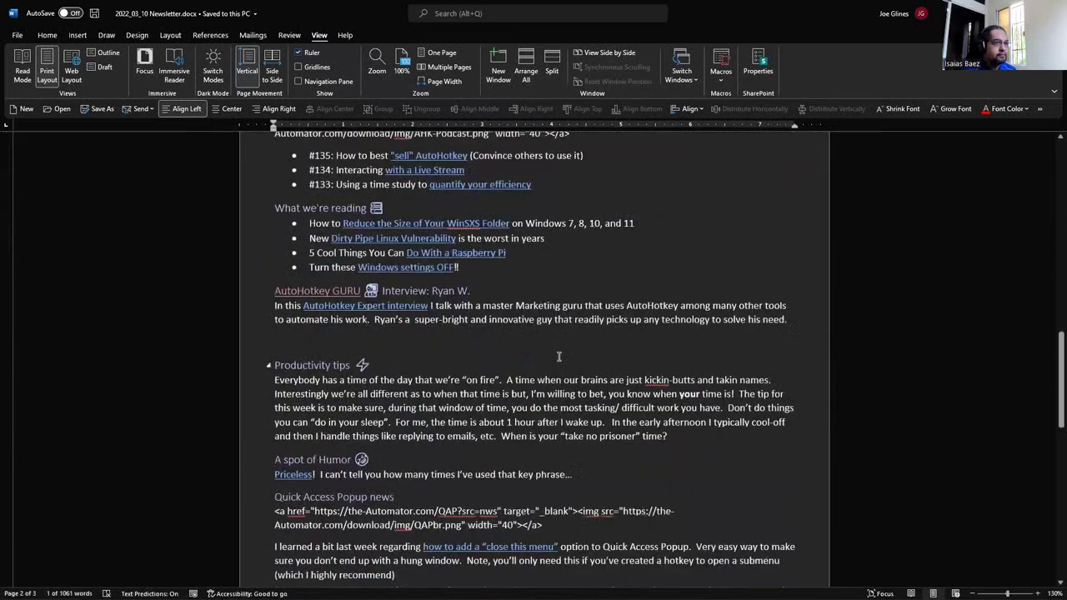
{"action": "scroll", "coordinate": [560, 357], "scroll_direction": "down", "scroll_amount": 10}
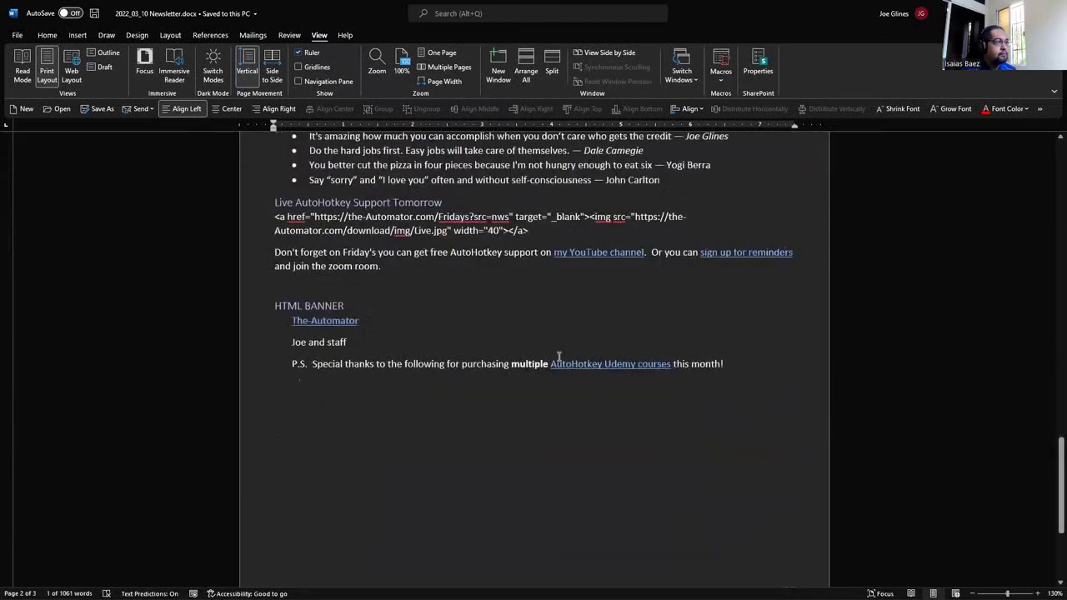
{"action": "scroll", "coordinate": [559, 357], "scroll_direction": "up", "scroll_amount": 3}
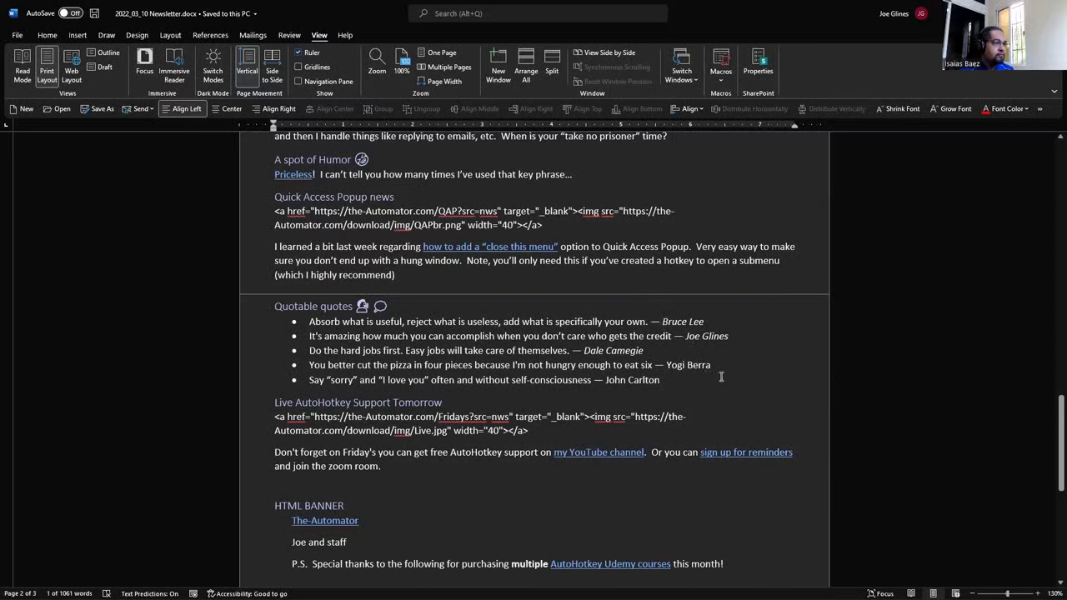
Step: Check the Quick Access Popup HTML snippet, then select the whole 1061-word newsletter
{"action": "left_click", "coordinate": [549, 225]}
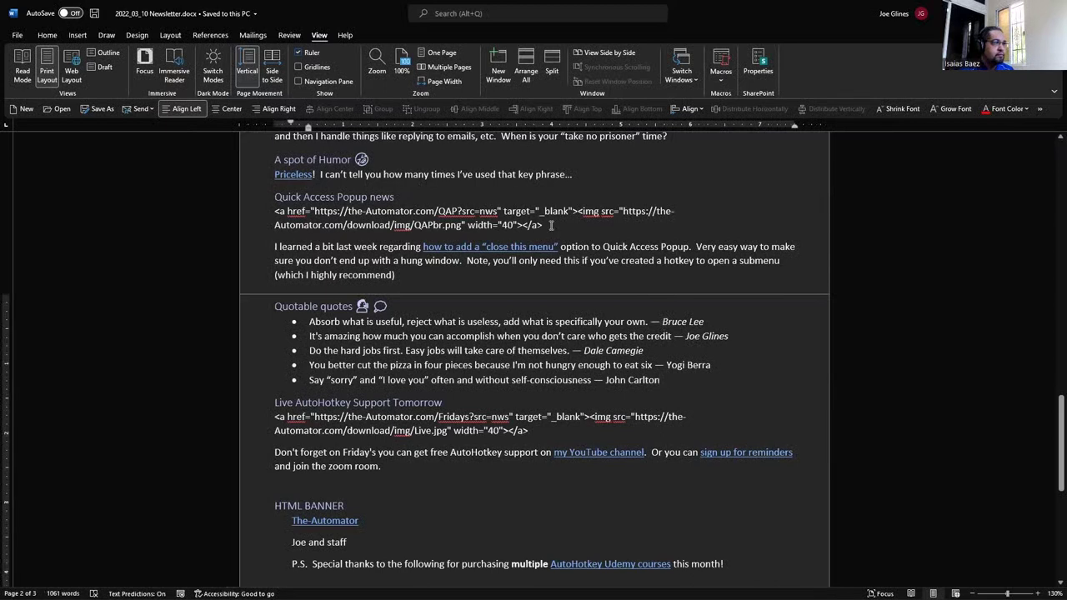
{"action": "left_click_drag", "start_coordinate": [550, 225], "coordinate": [225, 212]}
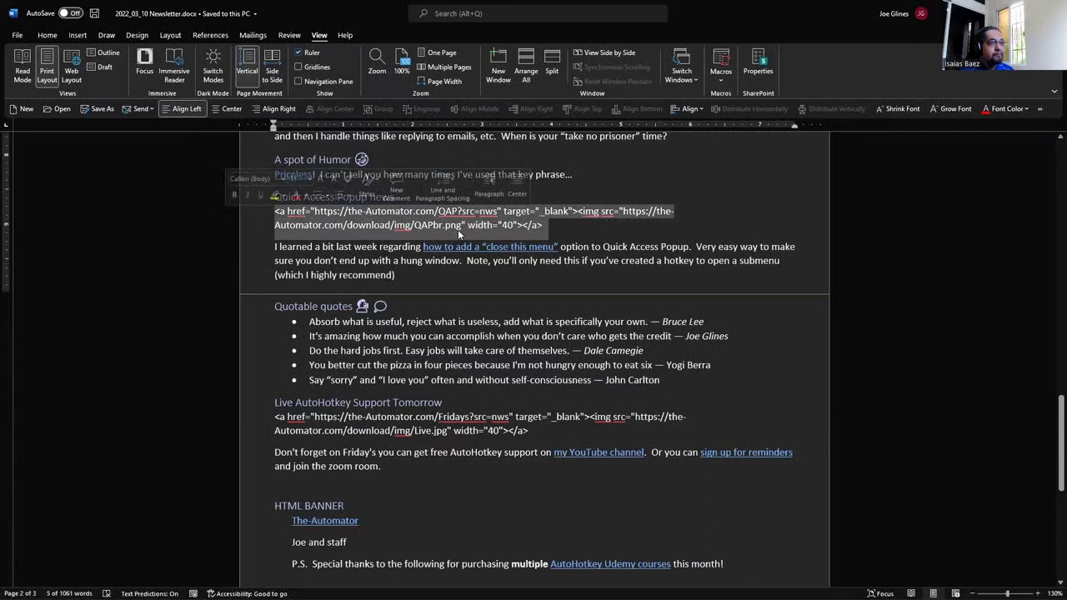
{"action": "left_click", "coordinate": [620, 225]}
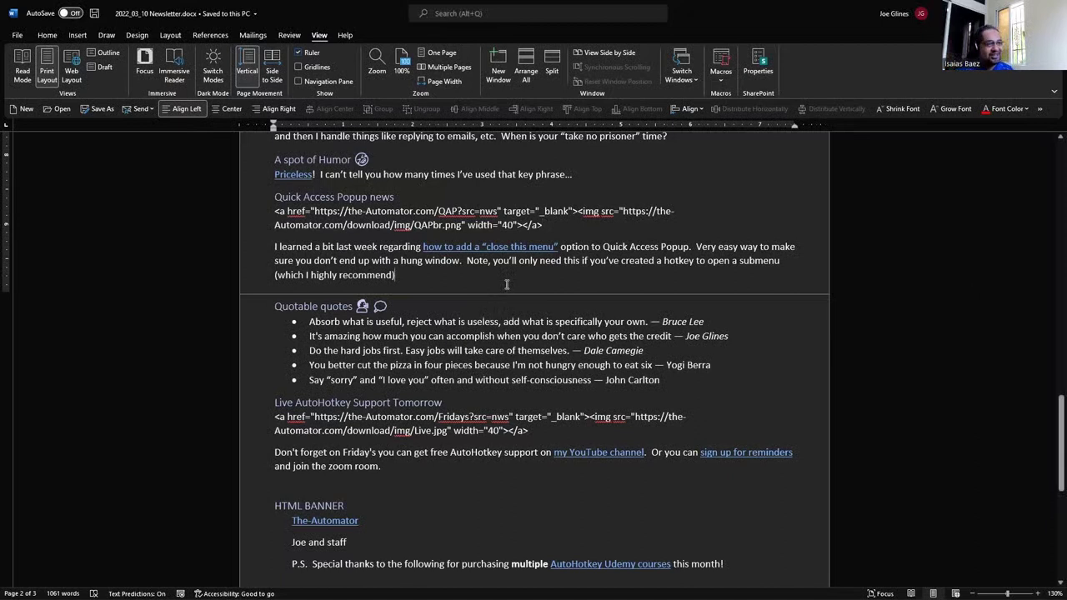
{"action": "key", "text": "ctrl+a"}
{"action": "key", "text": "ctrl+c"}
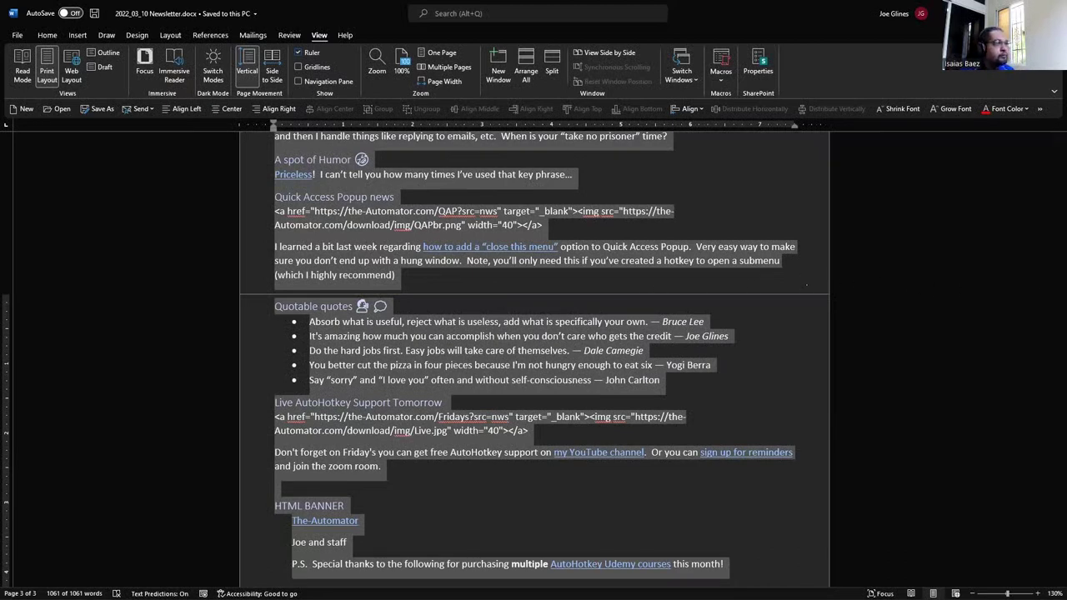
Step: Paste the Word newsletter into the HTML-Online editor
{"action": "key", "text": "alt+Tab"}
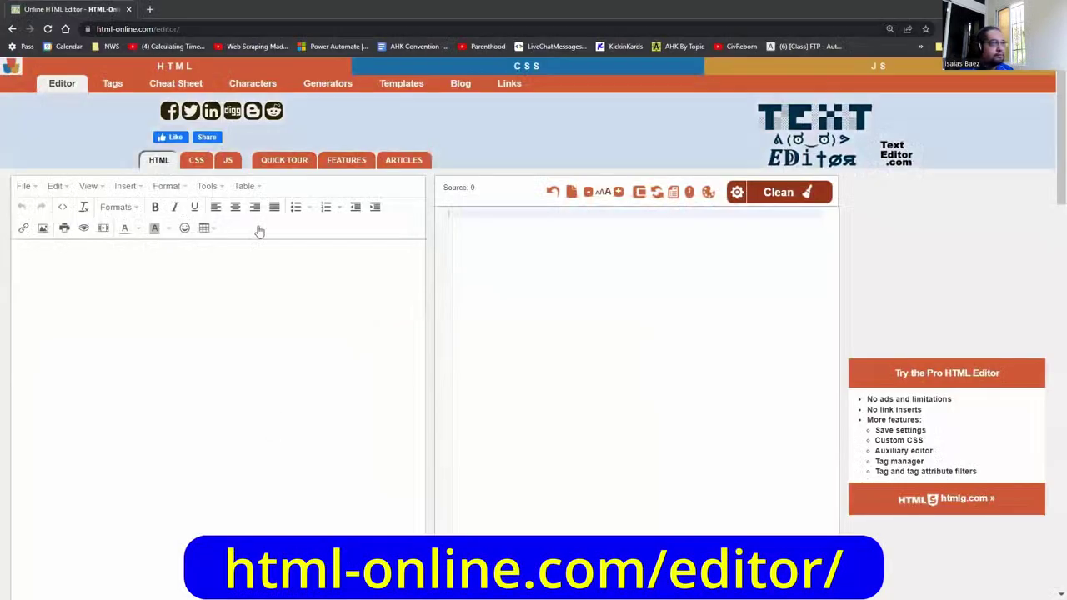
{"action": "key", "text": "ctrl+v"}
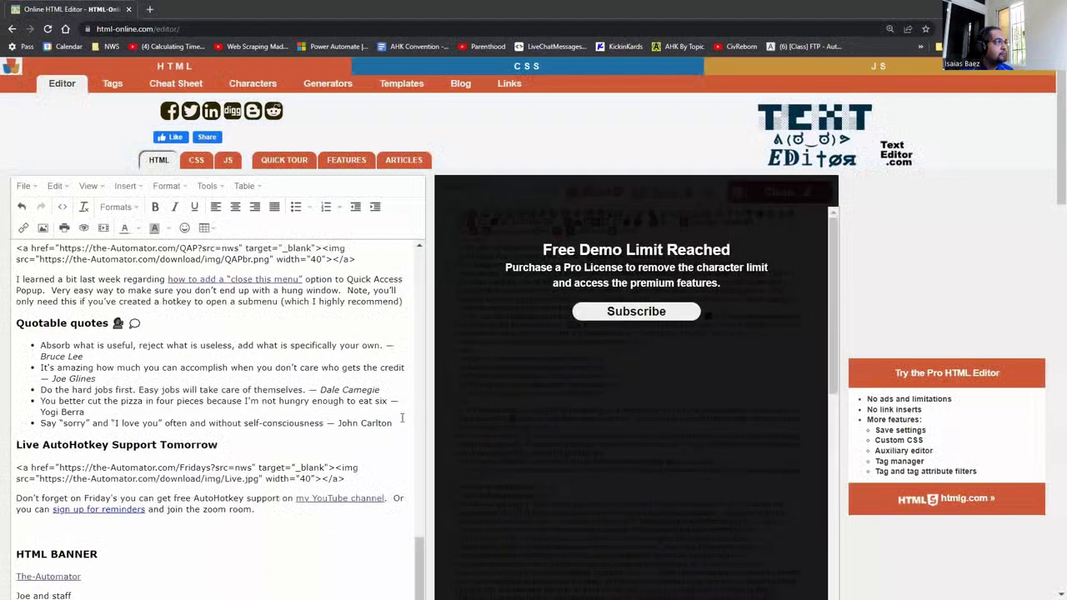
{"action": "scroll", "coordinate": [331, 500], "scroll_direction": "up", "scroll_amount": 1}
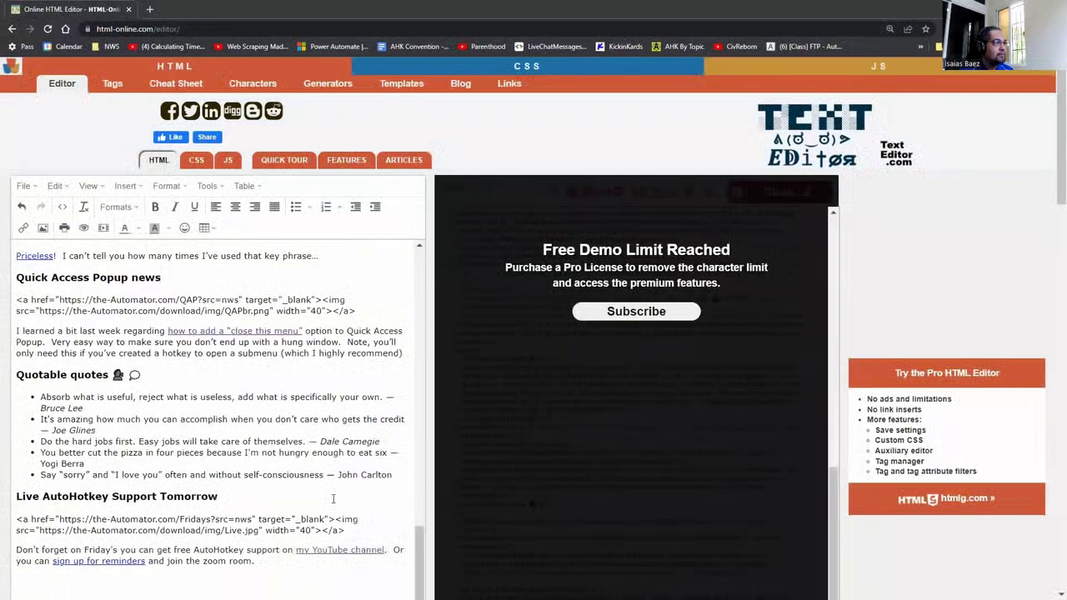
{"action": "scroll", "coordinate": [332, 498], "scroll_direction": "down", "scroll_amount": 3}
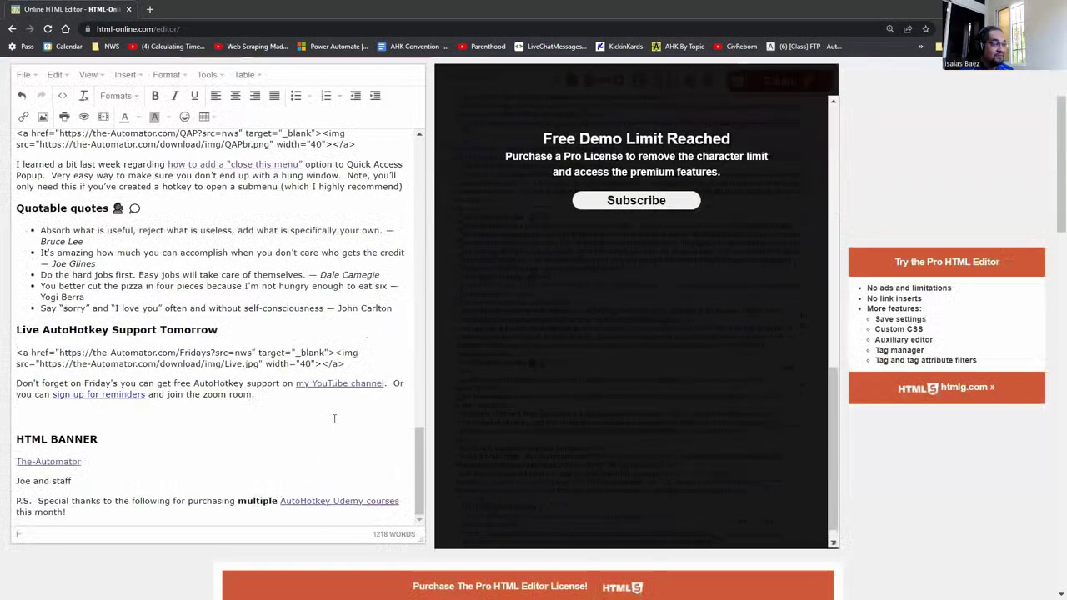
Step: Delete the trailing HTML BANNER section and the Live AutoHotkey Support Tomorrow block
{"action": "left_click", "coordinate": [334, 418]}
{"action": "scroll", "coordinate": [335, 418], "scroll_direction": "up", "scroll_amount": 1}
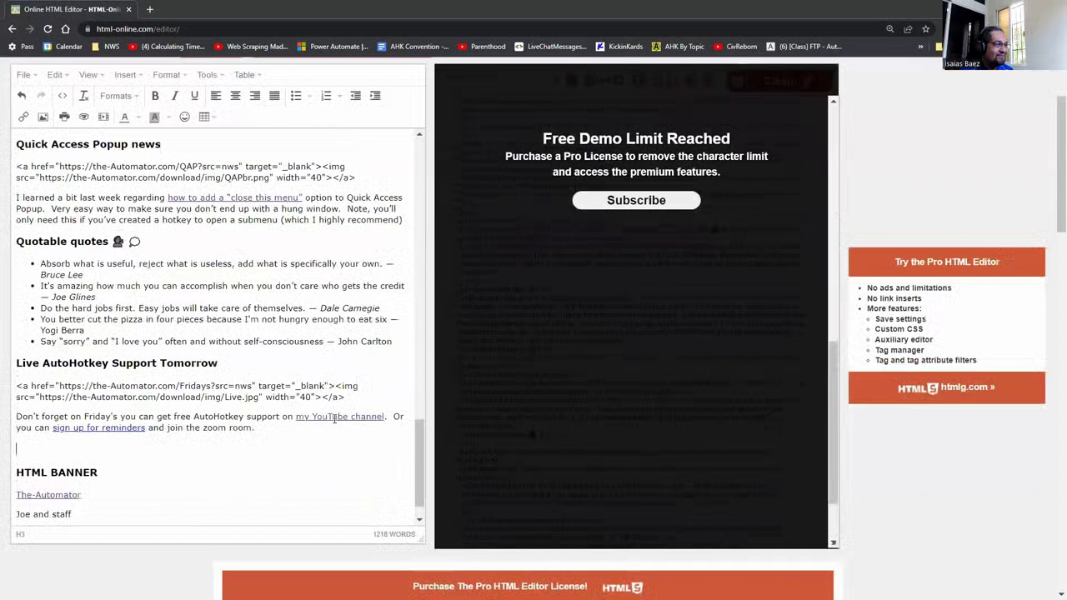
{"action": "key", "text": "ctrl+shift+End"}
{"action": "key", "text": "Delete"}
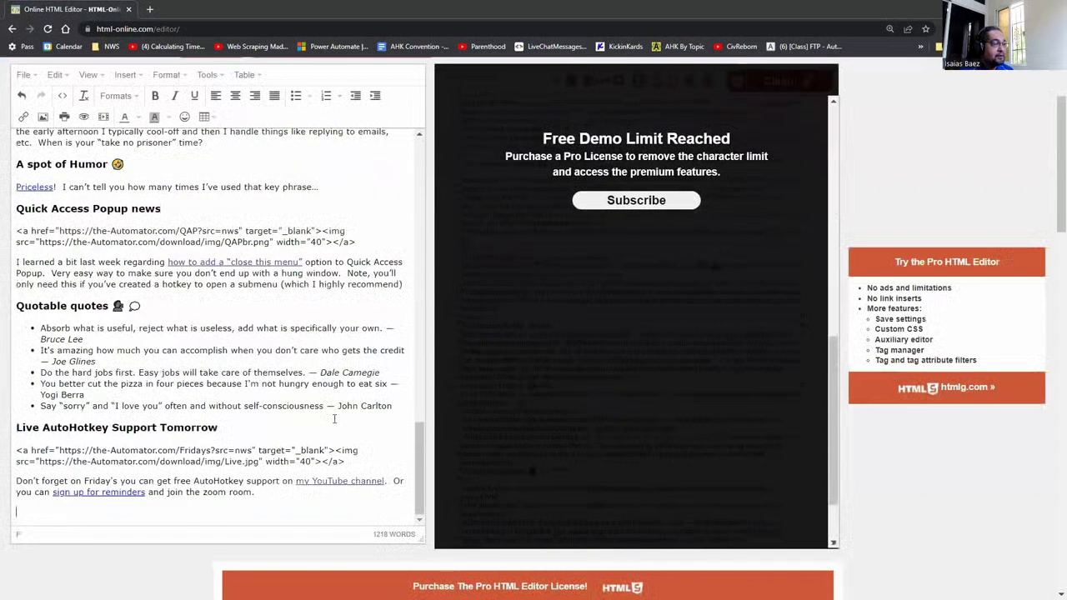
{"action": "key", "text": "shift+Up"}
{"action": "key", "text": "shift+Up"}
{"action": "key", "text": "shift+Up"}
{"action": "key", "text": "shift+Up"}
{"action": "key", "text": "shift+Up"}
{"action": "key", "text": "Delete"}
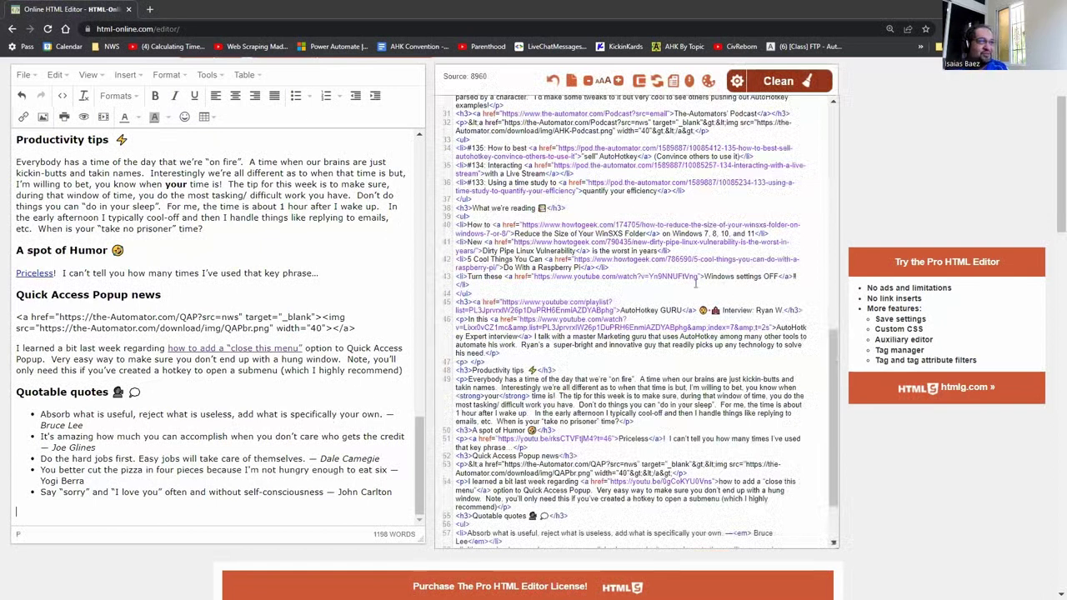
Step: Delete everything above 'Howdy %Name%,', leaving a 1016-word newsletter
{"action": "scroll", "coordinate": [697, 284], "scroll_direction": "up", "scroll_amount": 4}
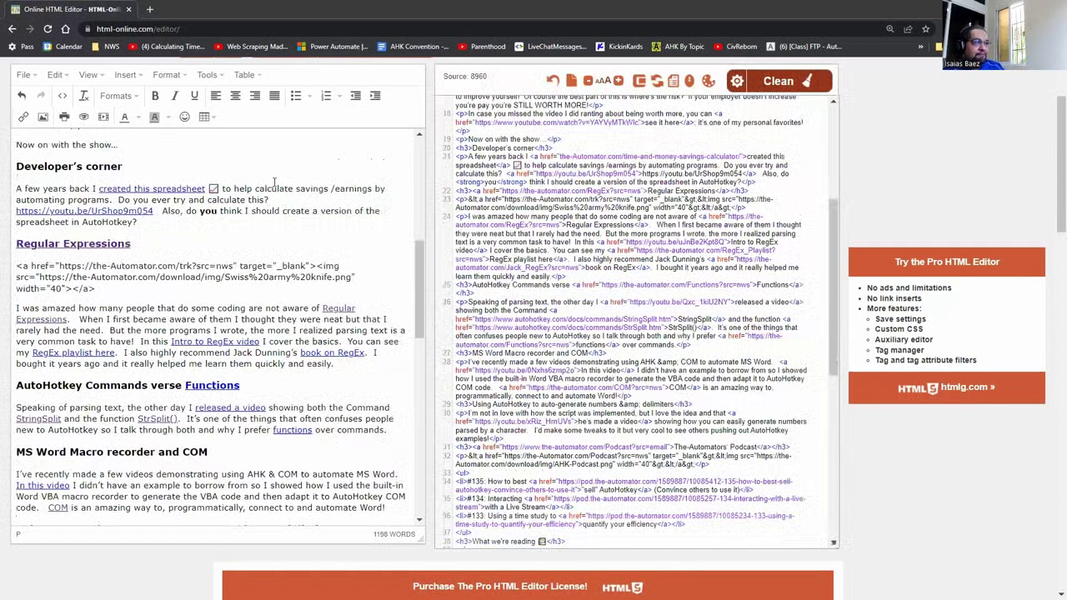
{"action": "scroll", "coordinate": [274, 182], "scroll_direction": "up", "scroll_amount": 5}
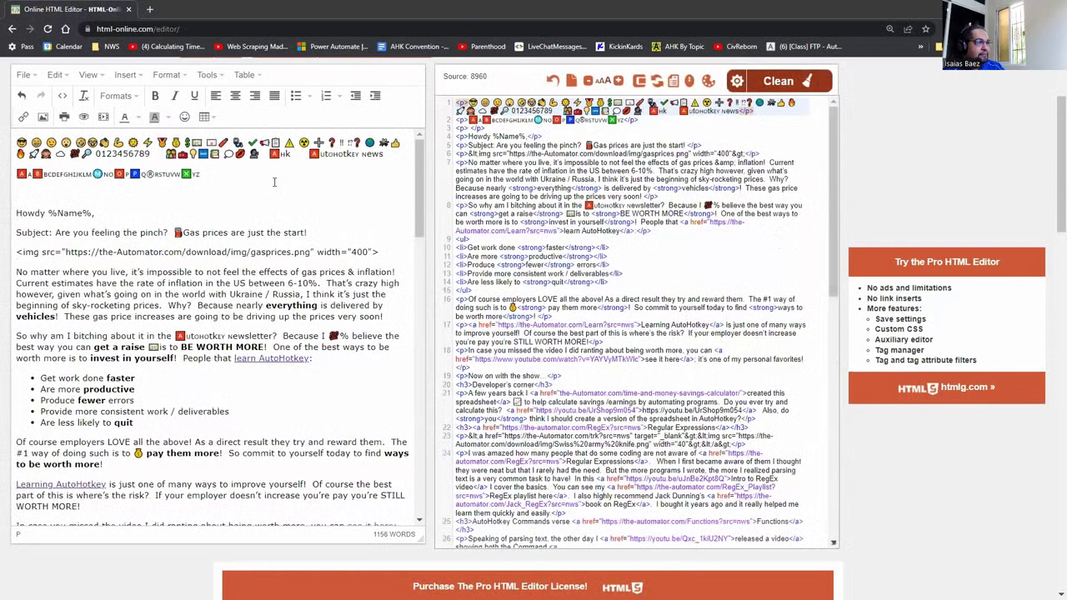
{"action": "key", "text": "ctrl+shift+Home"}
{"action": "key", "text": "Delete"}
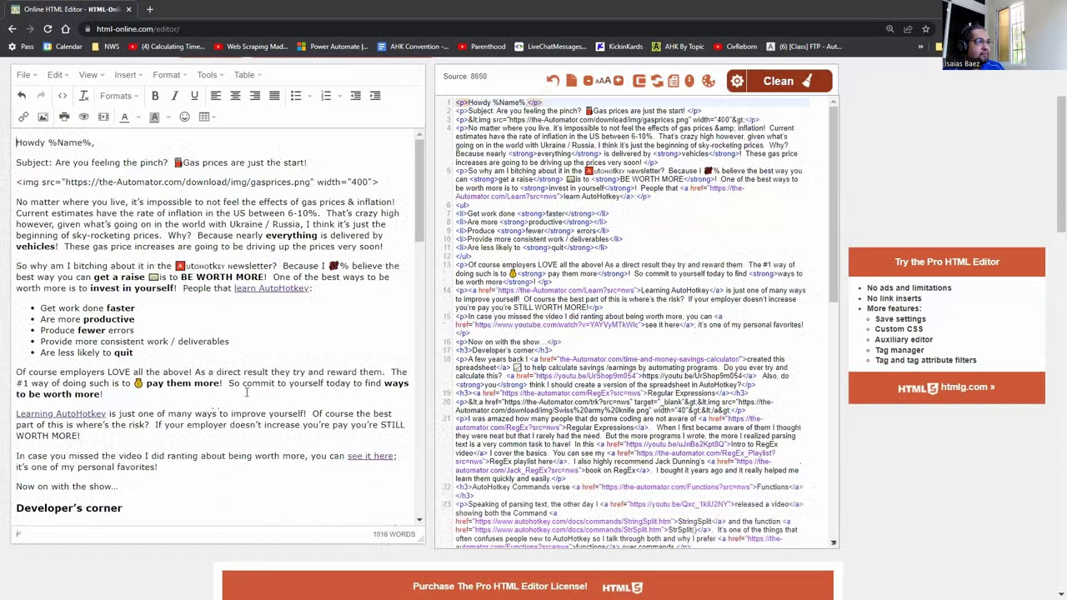
{"action": "scroll", "coordinate": [245, 390], "scroll_direction": "down", "scroll_amount": 3}
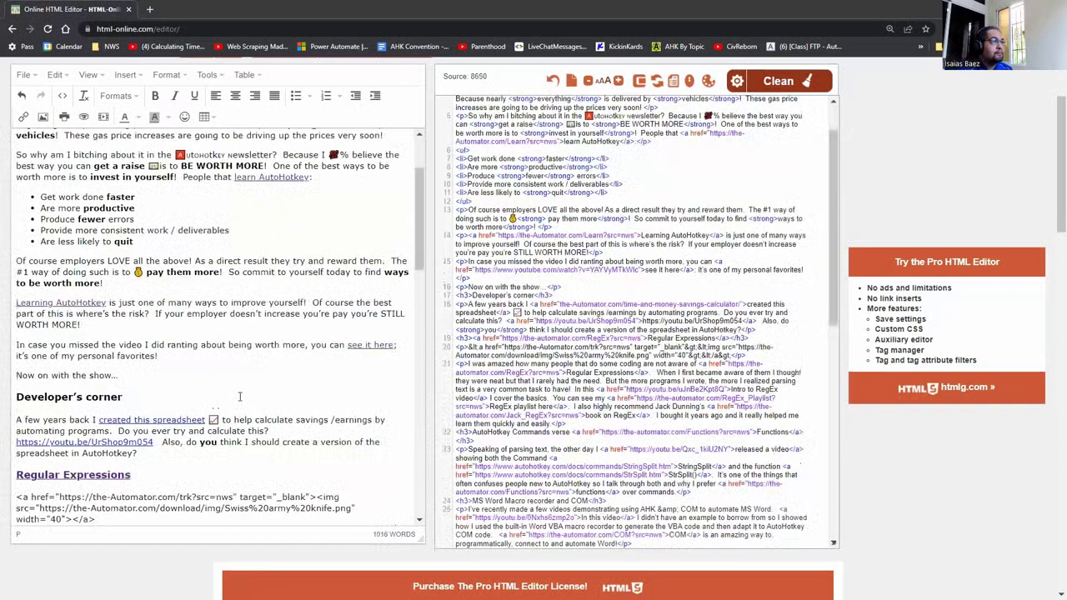
{"action": "scroll", "coordinate": [98, 344], "scroll_direction": "down", "scroll_amount": 10}
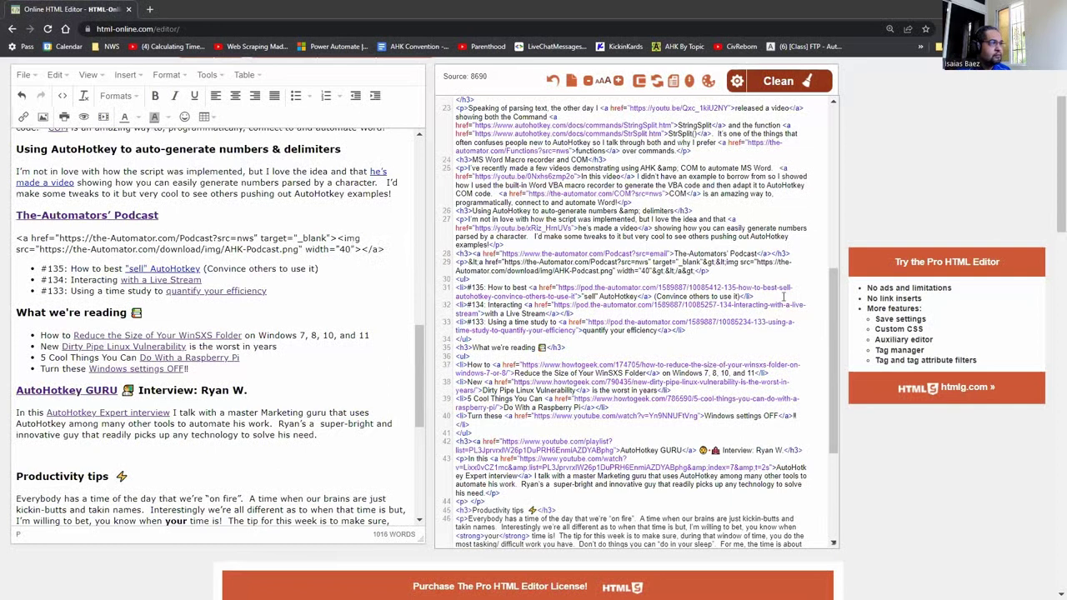
{"action": "scroll", "coordinate": [74, 454], "scroll_direction": "up", "scroll_amount": 1}
{"action": "scroll", "coordinate": [76, 450], "scroll_direction": "down", "scroll_amount": 5}
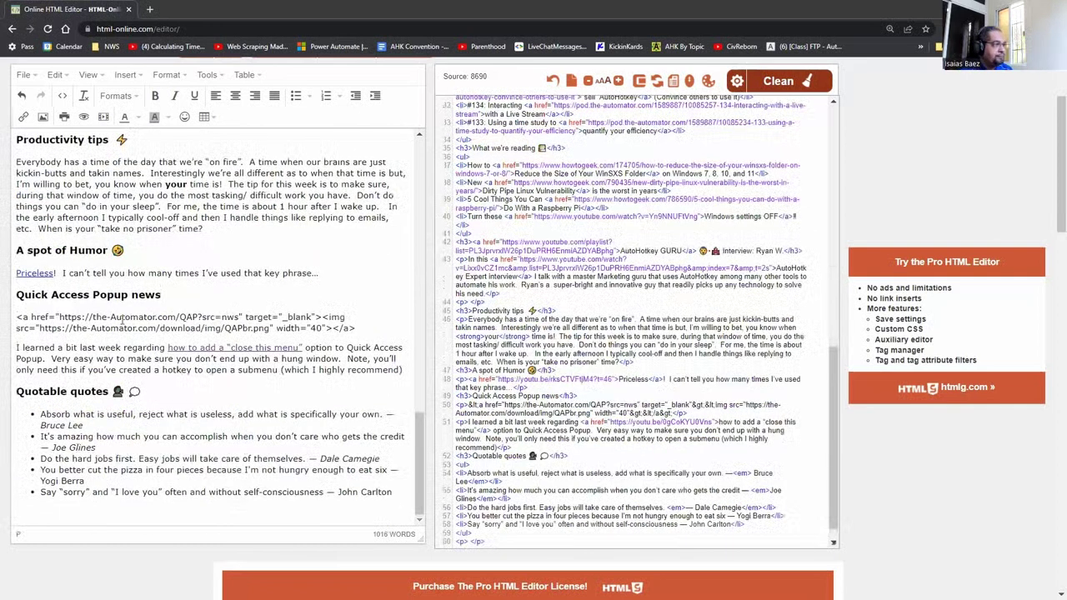
Step: Add blank lines before the Quick Access Popup news, Quotable quotes, Productivity tips, AutoHotkey GURU and What we're reading headings
{"action": "key", "text": "Down"}
{"action": "key", "text": "Down"}
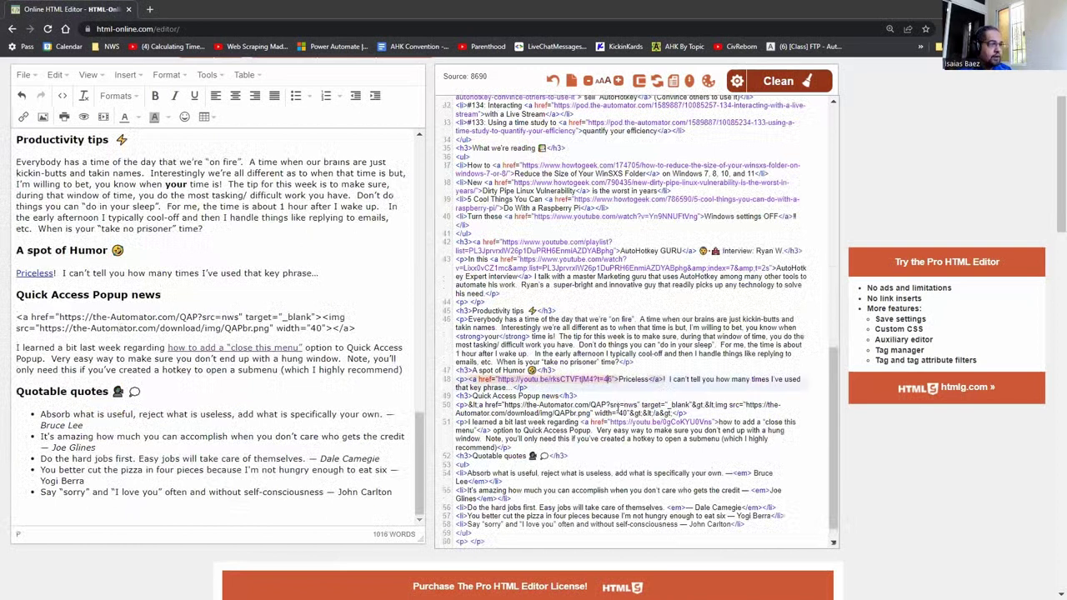
{"action": "left_click", "coordinate": [617, 397]}
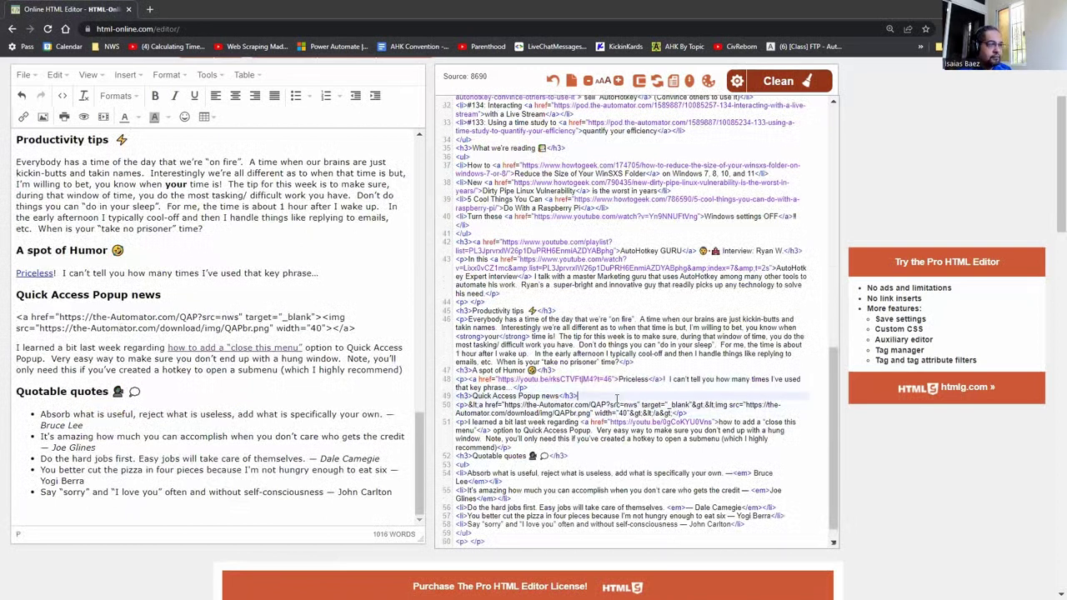
{"action": "key", "text": "Return"}
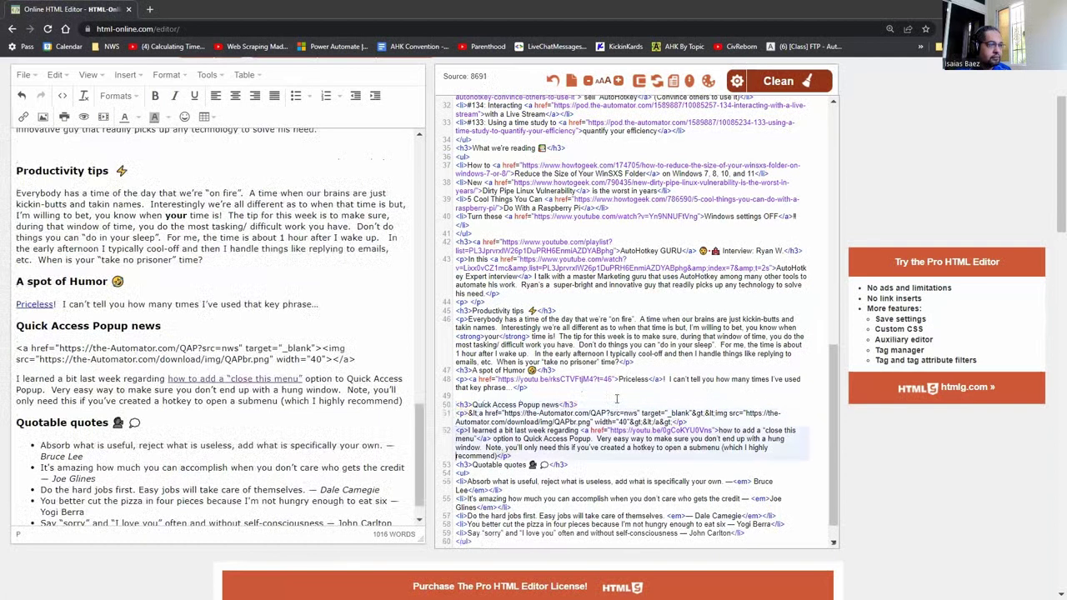
{"action": "key", "text": "Return"}
{"action": "key", "text": "Down"}
{"action": "key", "text": "Down"}
{"action": "key", "text": "Down"}
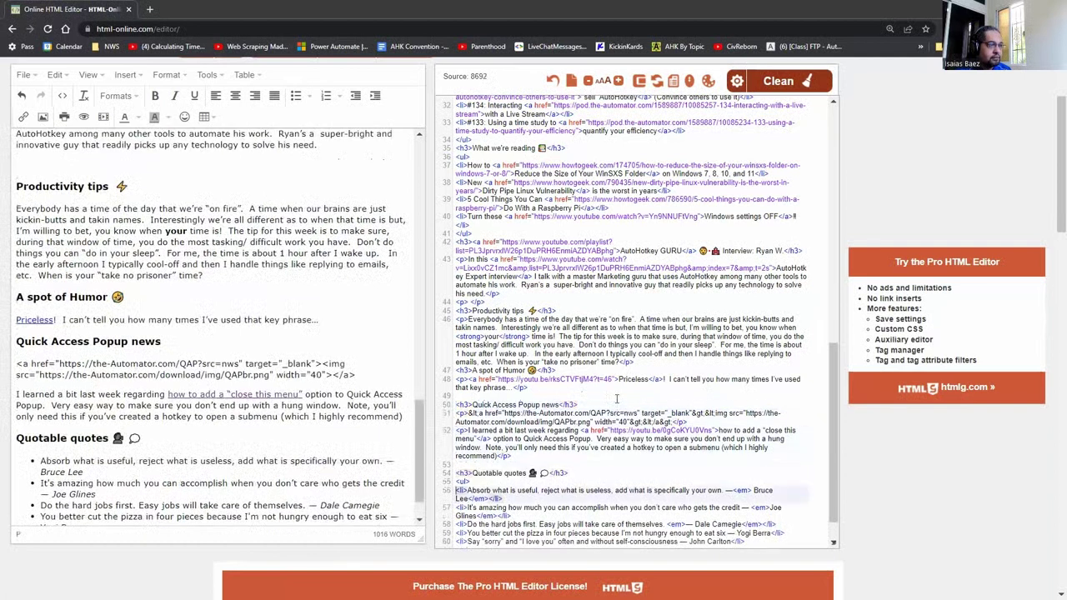
{"action": "key", "text": "Up"}
{"action": "key", "text": "Up"}
{"action": "key", "text": "Up"}
{"action": "key", "text": "Up"}
{"action": "key", "text": "Up"}
{"action": "key", "text": "Up"}
{"action": "key", "text": "Up"}
{"action": "key", "text": "Up"}
{"action": "key", "text": "Up"}
{"action": "key", "text": "Up"}
{"action": "key", "text": "Up"}
{"action": "key", "text": "Return"}
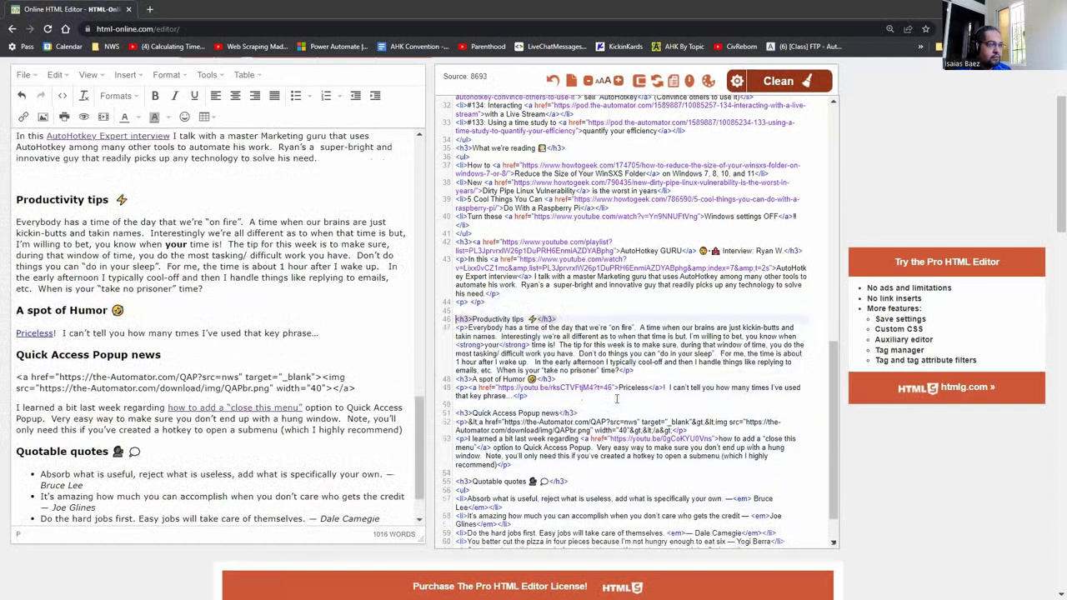
{"action": "key", "text": "Up"}
{"action": "key", "text": "Up"}
{"action": "key", "text": "Up"}
{"action": "key", "text": "Up"}
{"action": "key", "text": "Up"}
{"action": "key", "text": "Up"}
{"action": "key", "text": "Up"}
{"action": "key", "text": "Up"}
{"action": "key", "text": "Up"}
{"action": "key", "text": "Return"}
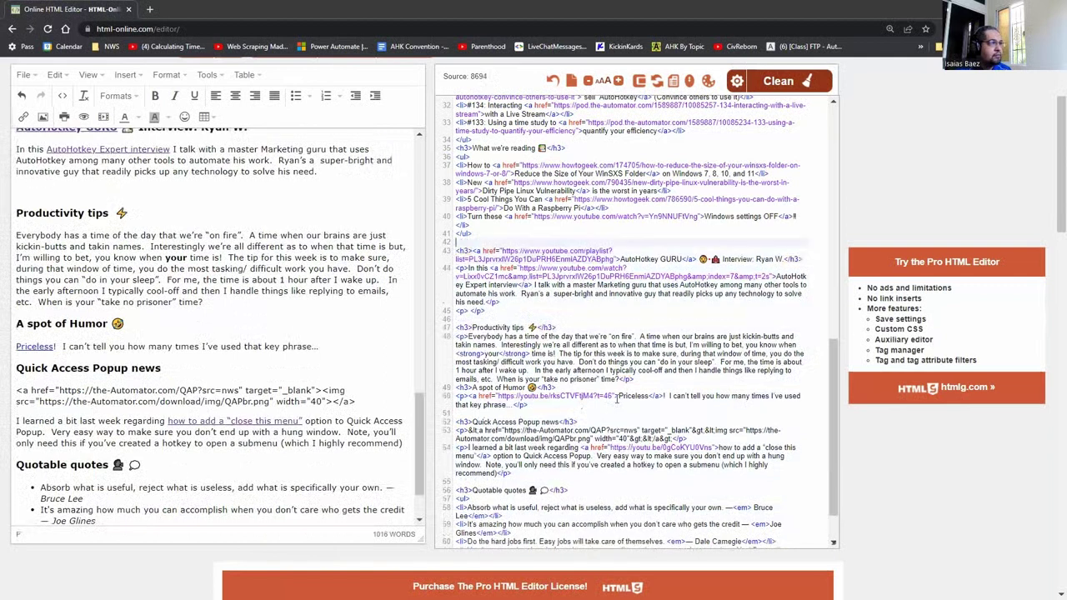
{"action": "key", "text": "Up"}
{"action": "key", "text": "Up"}
{"action": "key", "text": "Up"}
{"action": "key", "text": "Up"}
{"action": "key", "text": "Up"}
{"action": "key", "text": "Up"}
{"action": "key", "text": "Up"}
{"action": "key", "text": "Up"}
{"action": "key", "text": "Up"}
{"action": "key", "text": "Up"}
{"action": "key", "text": "Up"}
{"action": "key", "text": "Return"}
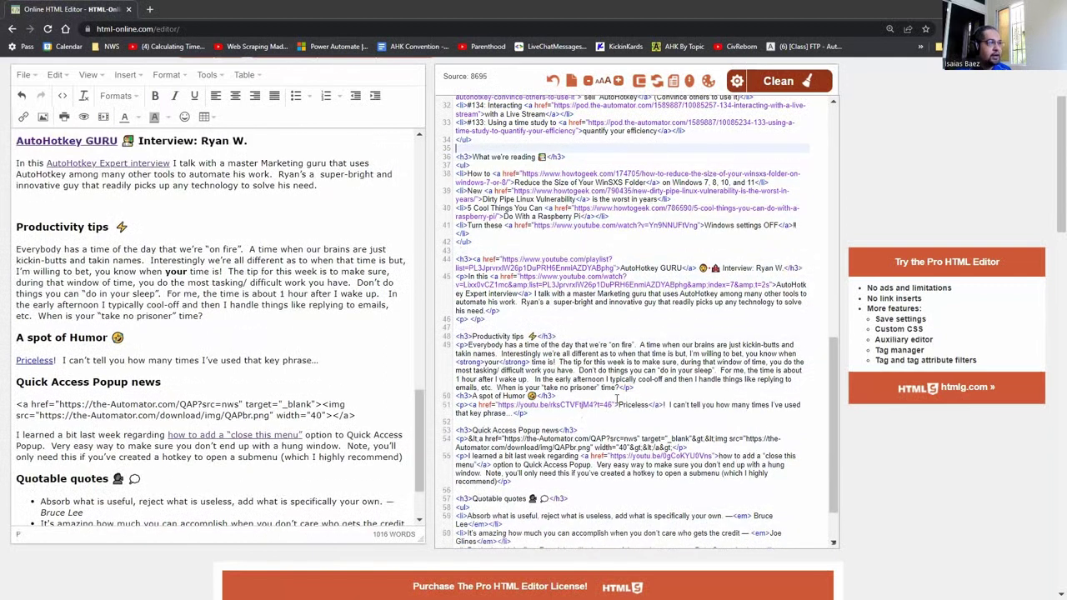
Step: Add blank lines before the auto-generate numbers, Podcast and AutoHotkey Commands verse headings
{"action": "key", "text": "Up"}
{"action": "key", "text": "Up"}
{"action": "key", "text": "Up"}
{"action": "key", "text": "Up"}
{"action": "key", "text": "Up"}
{"action": "key", "text": "Up"}
{"action": "key", "text": "Up"}
{"action": "key", "text": "Up"}
{"action": "key", "text": "Up"}
{"action": "key", "text": "Up"}
{"action": "key", "text": "Up"}
{"action": "key", "text": "Up"}
{"action": "key", "text": "Up"}
{"action": "key", "text": "Up"}
{"action": "key", "text": "Up"}
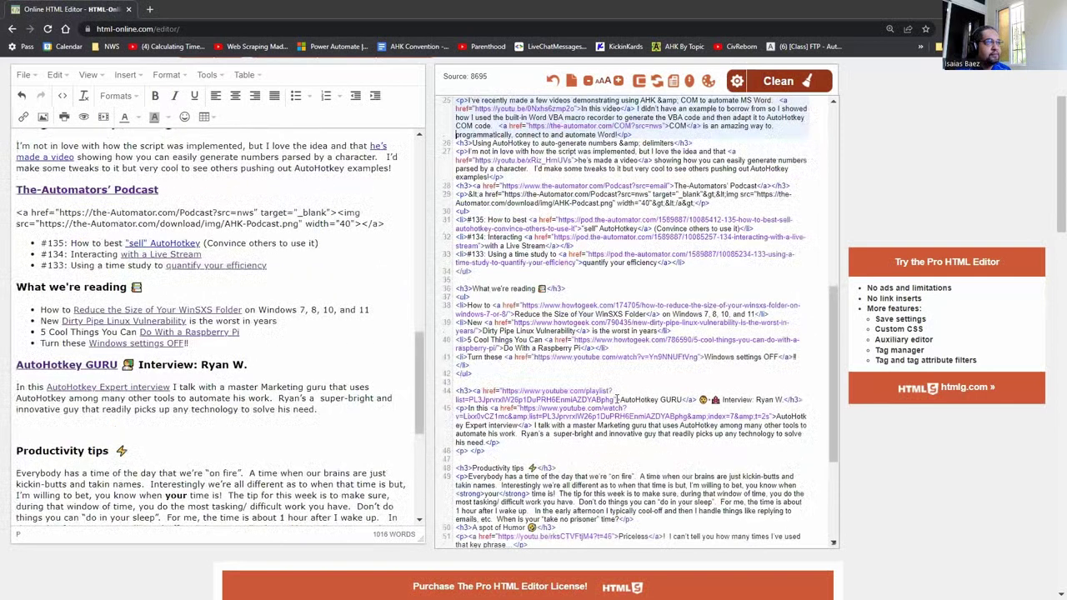
{"action": "key", "text": "Return"}
{"action": "key", "text": "Down"}
{"action": "key", "text": "Down"}
{"action": "key", "text": "Down"}
{"action": "key", "text": "Return"}
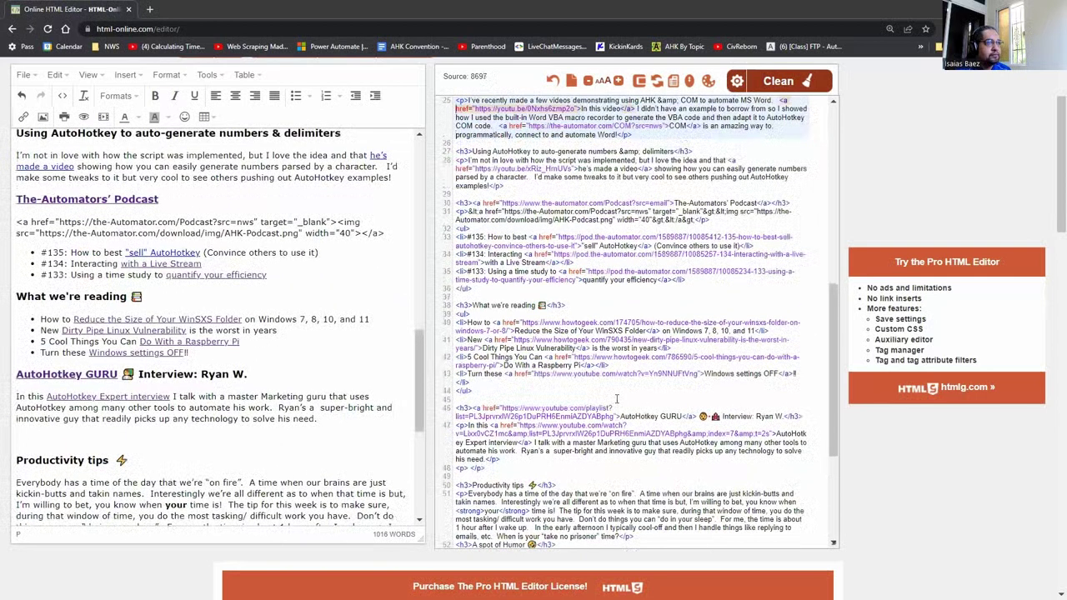
{"action": "key", "text": "Up"}
{"action": "key", "text": "Up"}
{"action": "key", "text": "Up"}
{"action": "key", "text": "Up"}
{"action": "key", "text": "Up"}
{"action": "key", "text": "Up"}
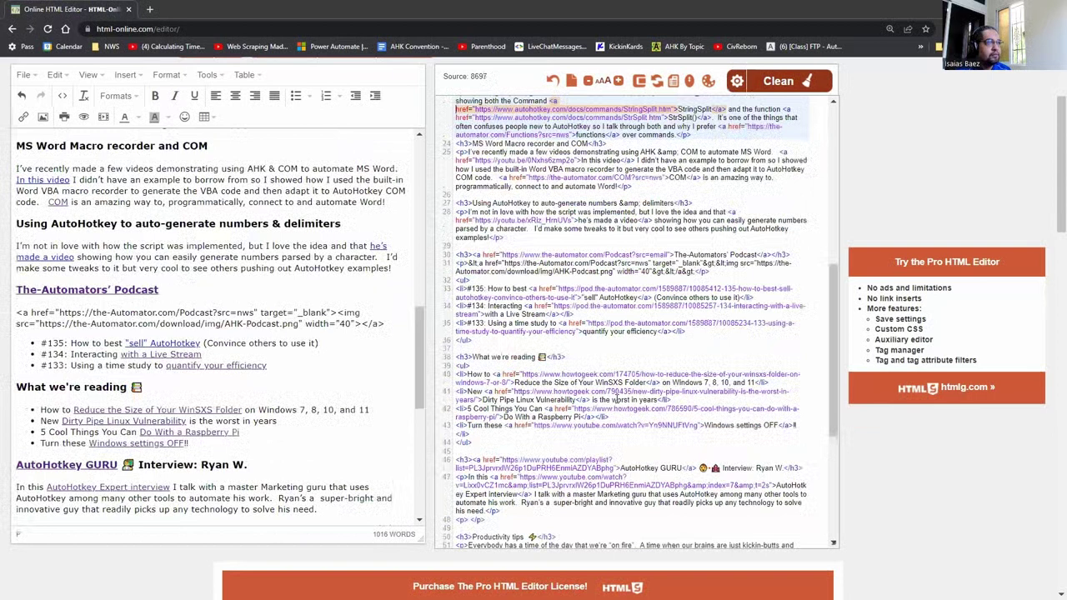
{"action": "key", "text": "Up"}
{"action": "key", "text": "Up"}
{"action": "key", "text": "Up"}
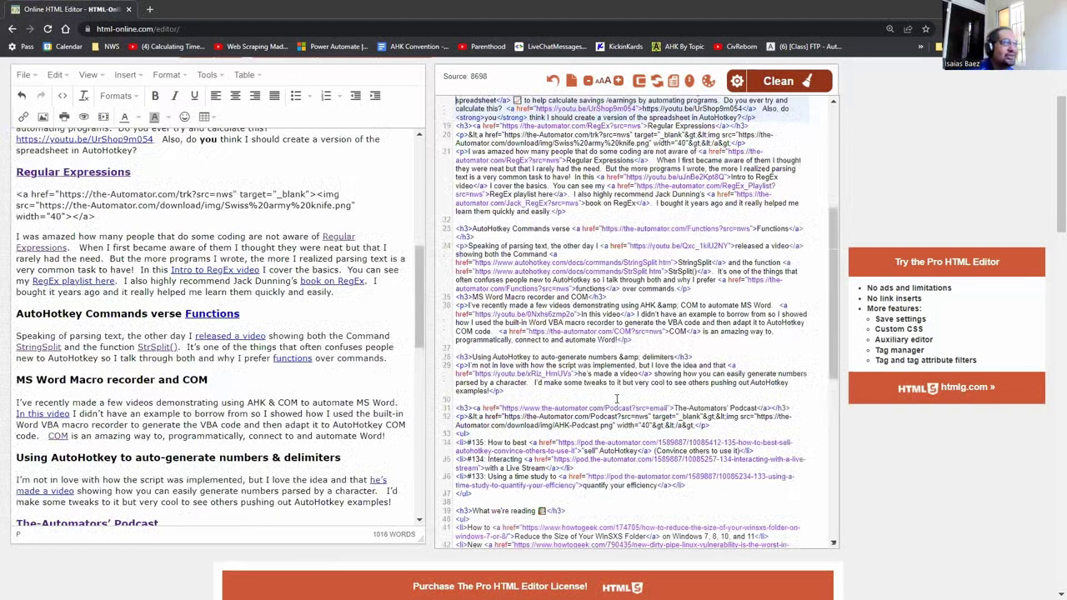
{"action": "key", "text": "Up"}
{"action": "key", "text": "Up"}
{"action": "key", "text": "Up"}
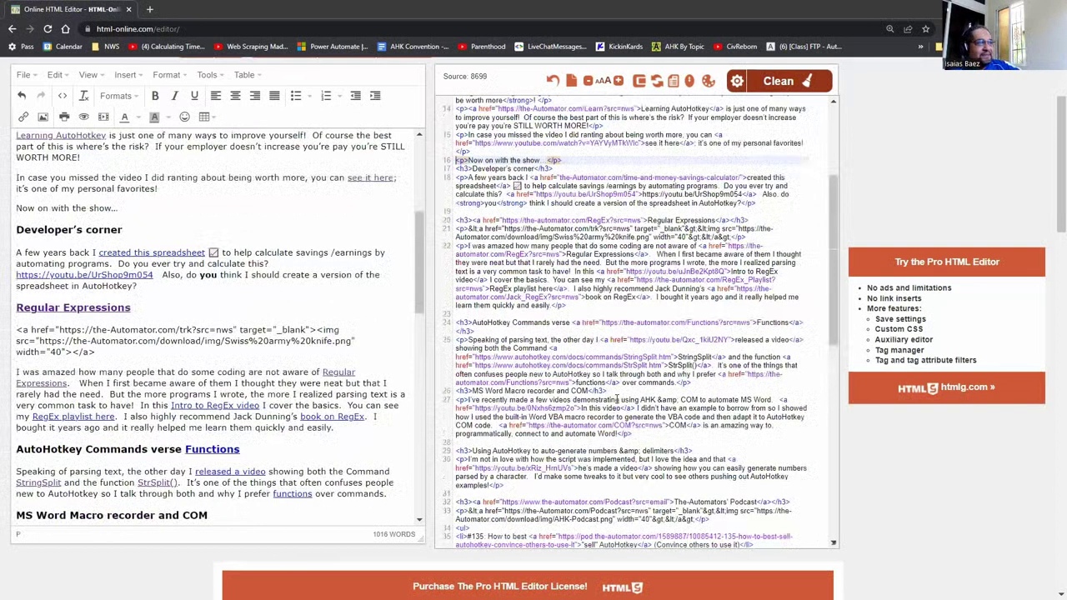
{"action": "key", "text": "Page_Up"}
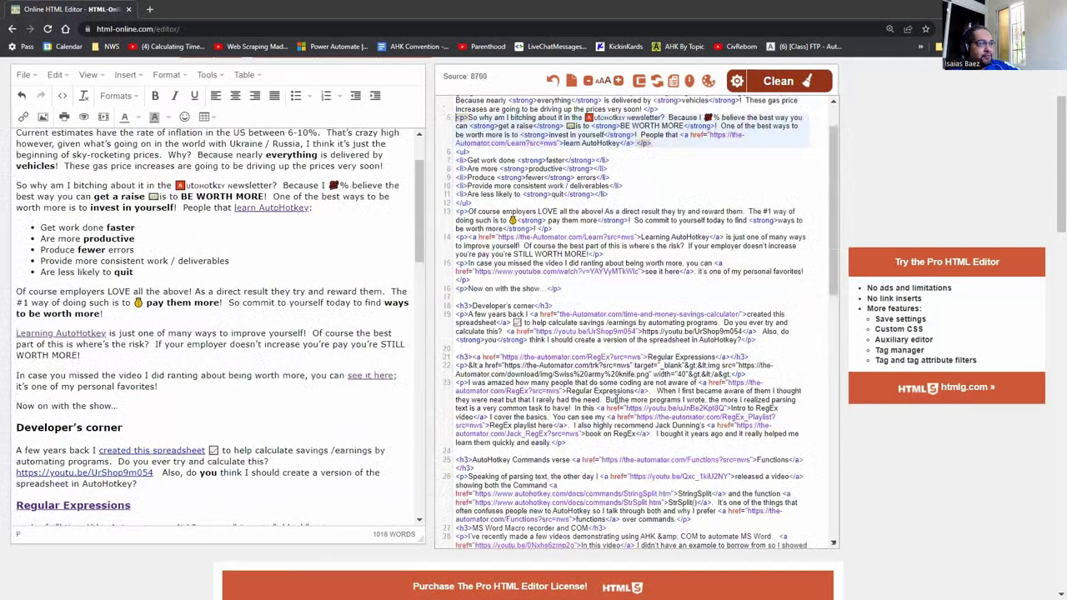
{"action": "key", "text": "ctrl+End"}
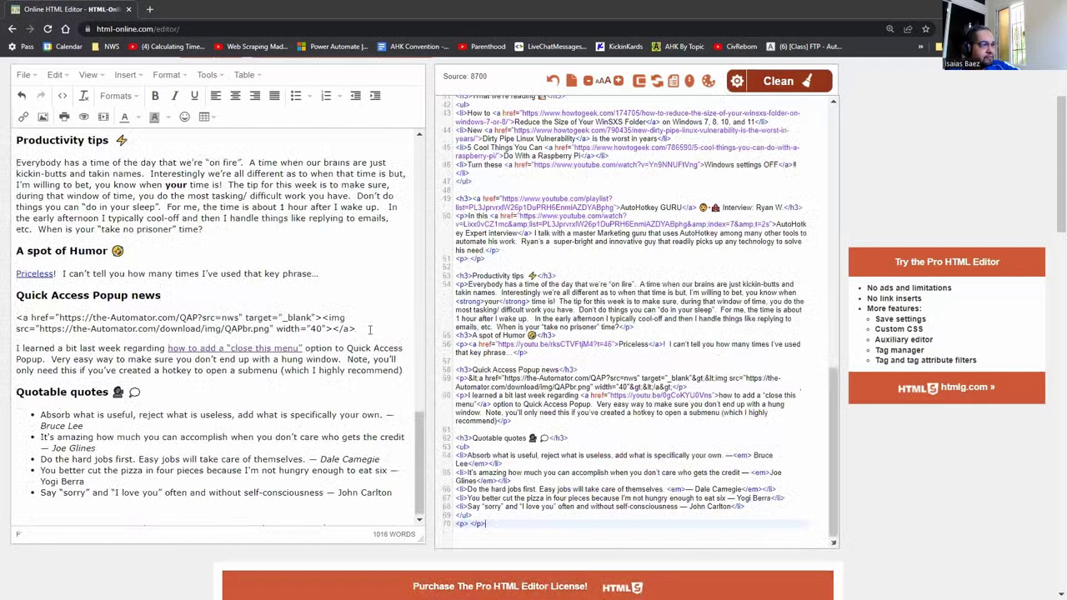
Step: Replace the raw banner code with the linked QAPbr.png snippet after the Quick Access Popup news heading
{"action": "triple_click", "coordinate": [16, 317]}
{"action": "key", "text": "ctrl+c"}
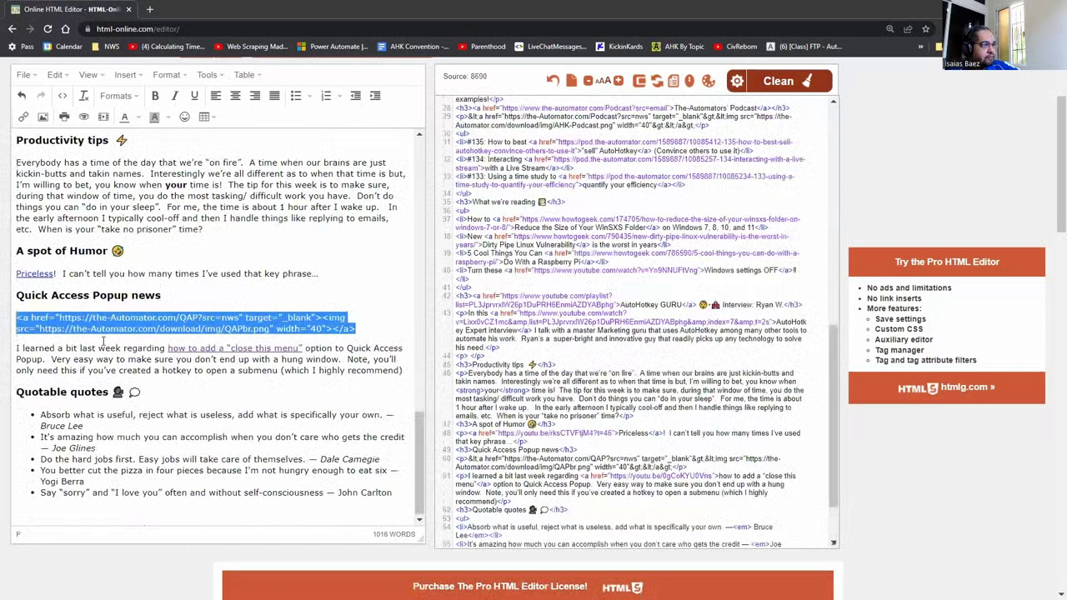
{"action": "key", "text": "BackSpace"}
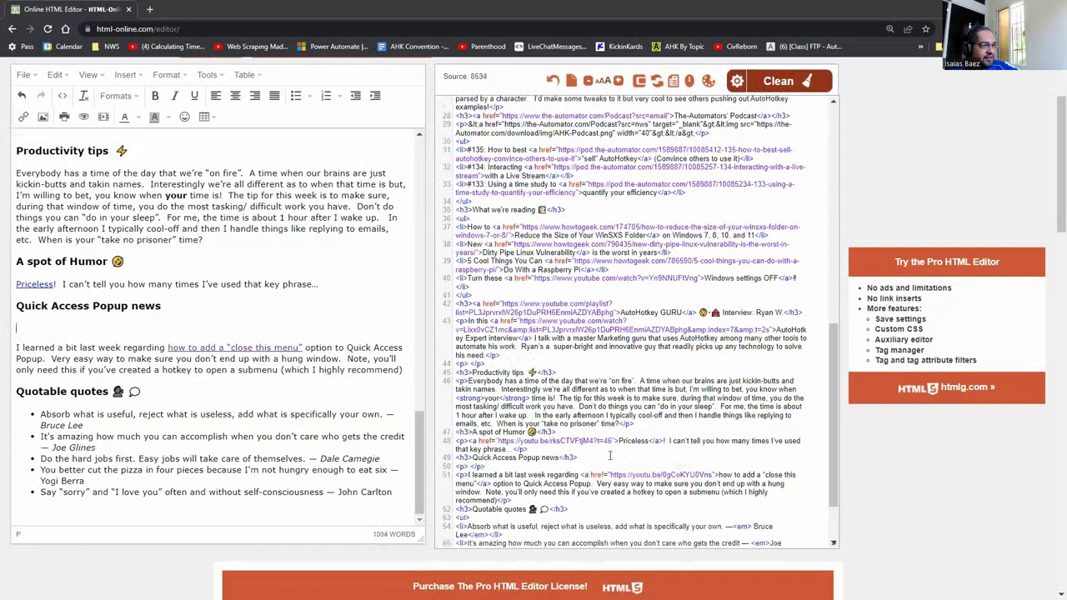
{"action": "left_click", "coordinate": [609, 456]}
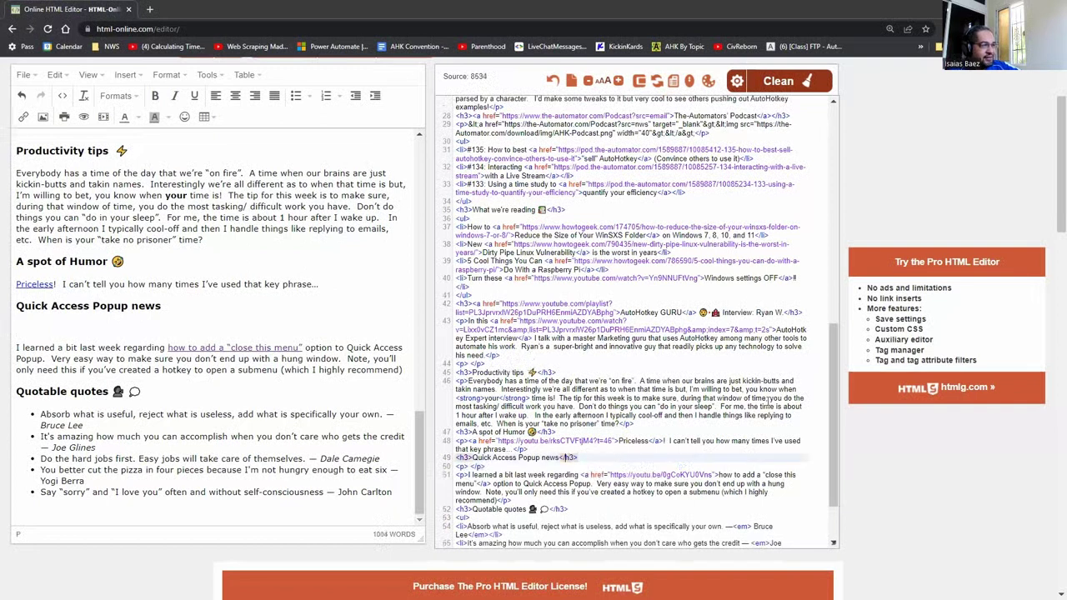
{"action": "key", "text": "ctrl+v"}
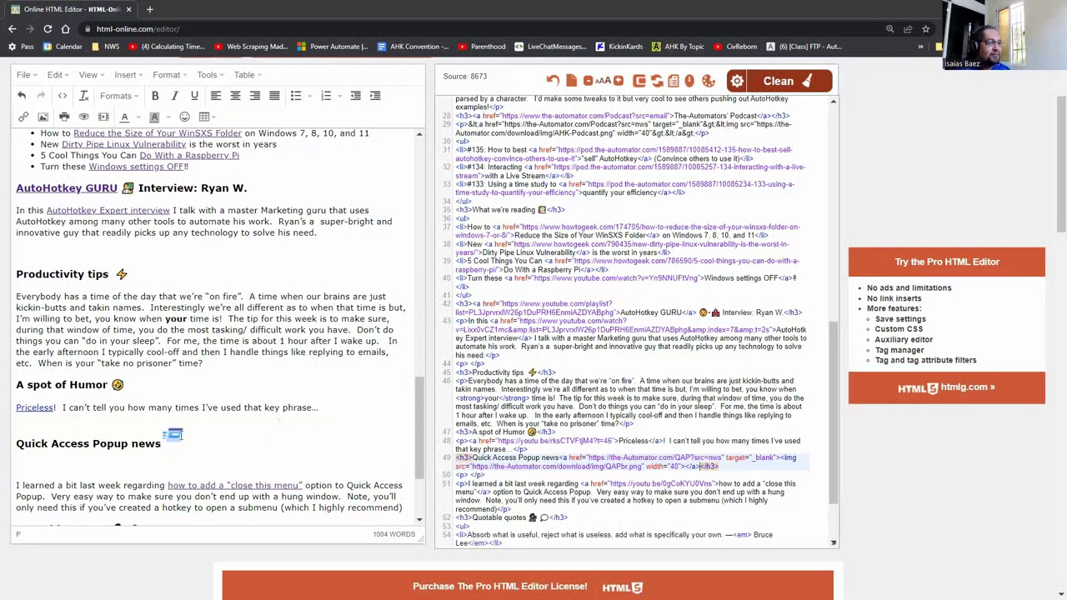
{"action": "scroll", "coordinate": [173, 434], "scroll_direction": "up", "scroll_amount": 5}
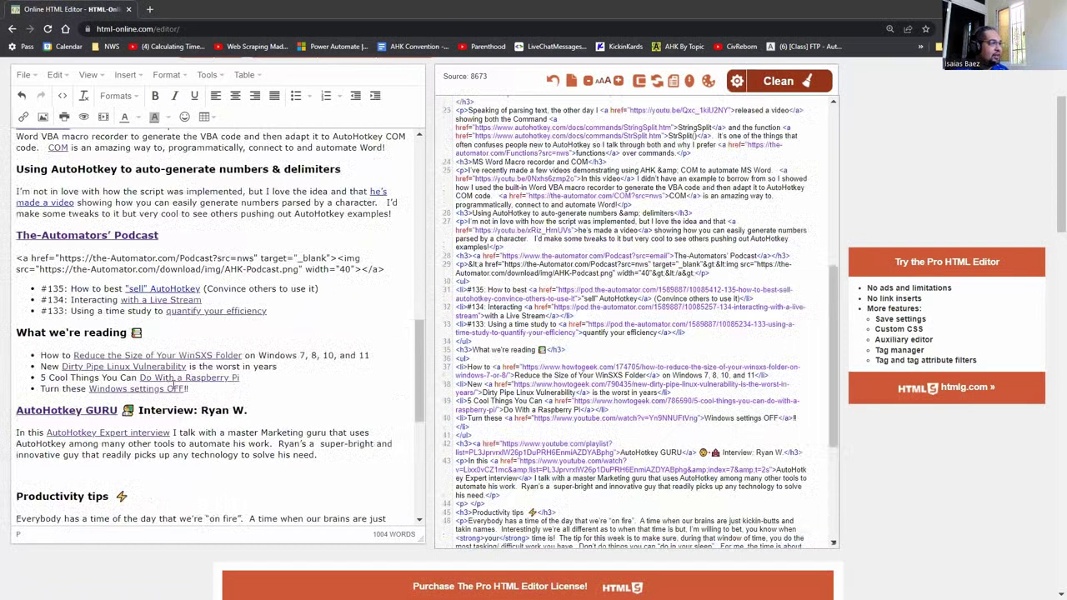
{"action": "scroll", "coordinate": [172, 388], "scroll_direction": "up", "scroll_amount": 2}
{"action": "scroll", "coordinate": [172, 388], "scroll_direction": "down", "scroll_amount": 4}
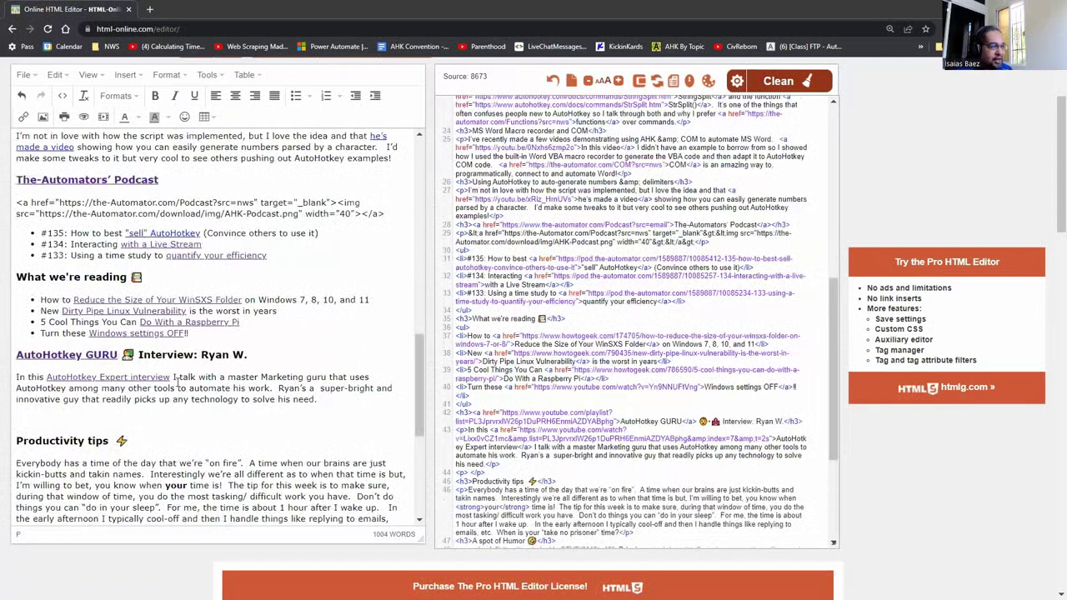
{"action": "scroll", "coordinate": [177, 382], "scroll_direction": "down", "scroll_amount": 5}
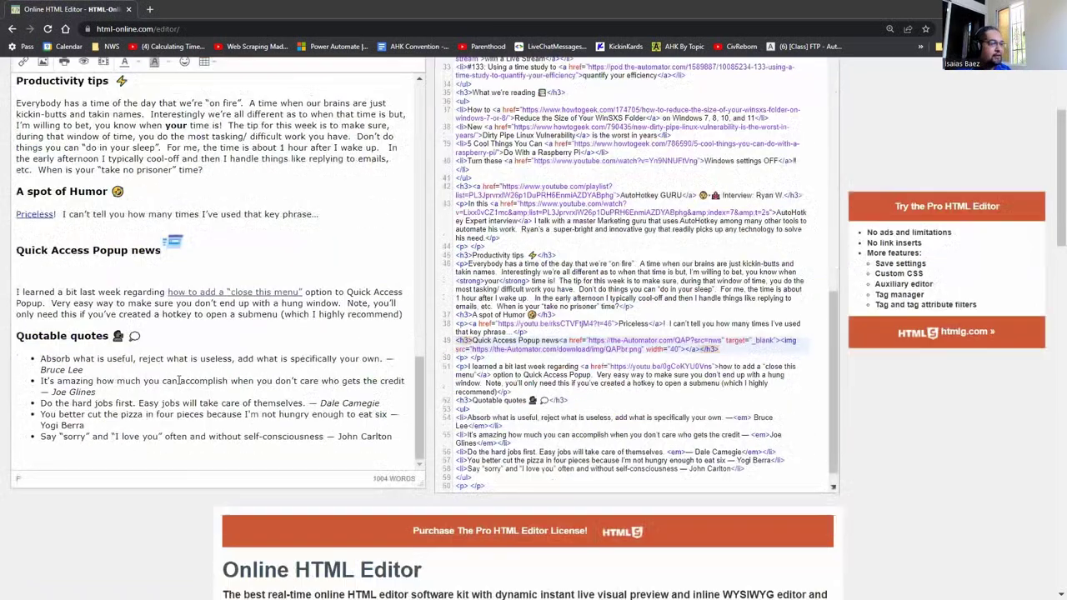
Step: Insert </h3> right after 'news' on line 49 so the QAPbr.png link drops below the heading
{"action": "left_click", "coordinate": [721, 350]}
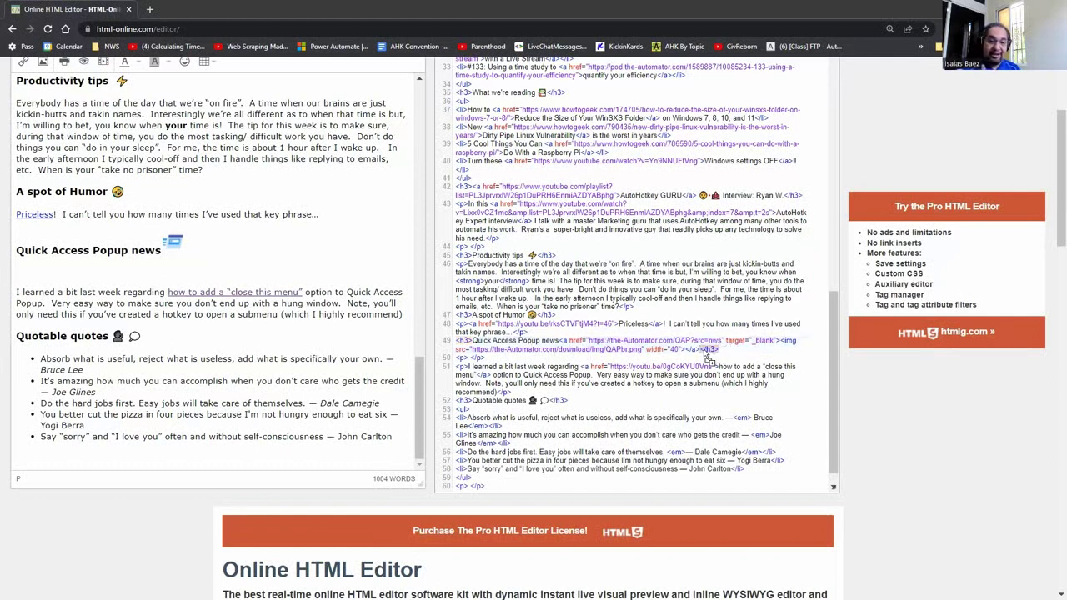
{"action": "left_click_drag", "start_coordinate": [719, 351], "coordinate": [753, 336]}
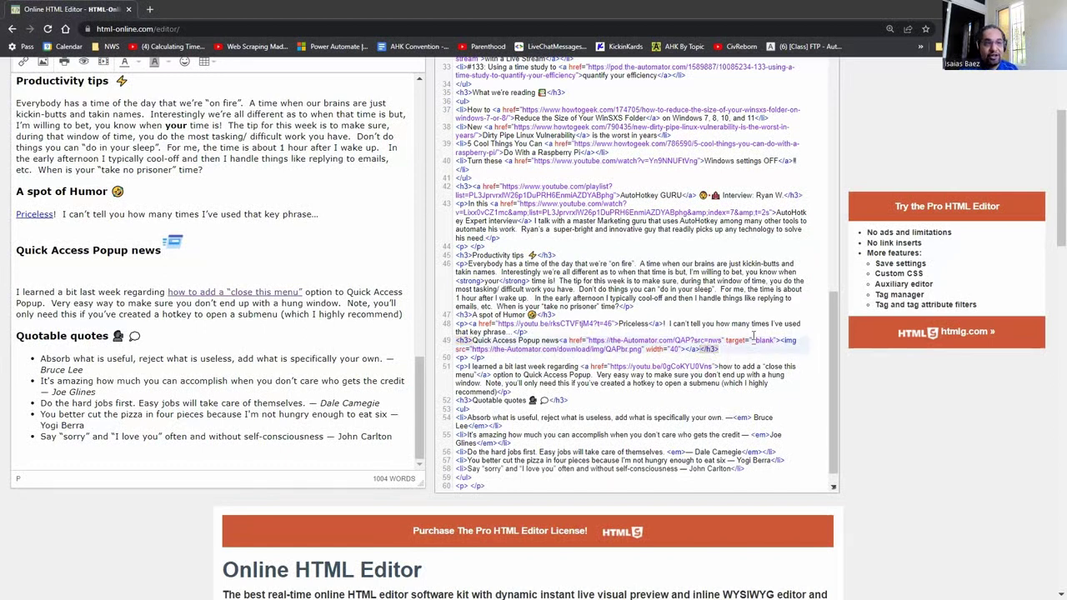
{"action": "left_click", "coordinate": [752, 336]}
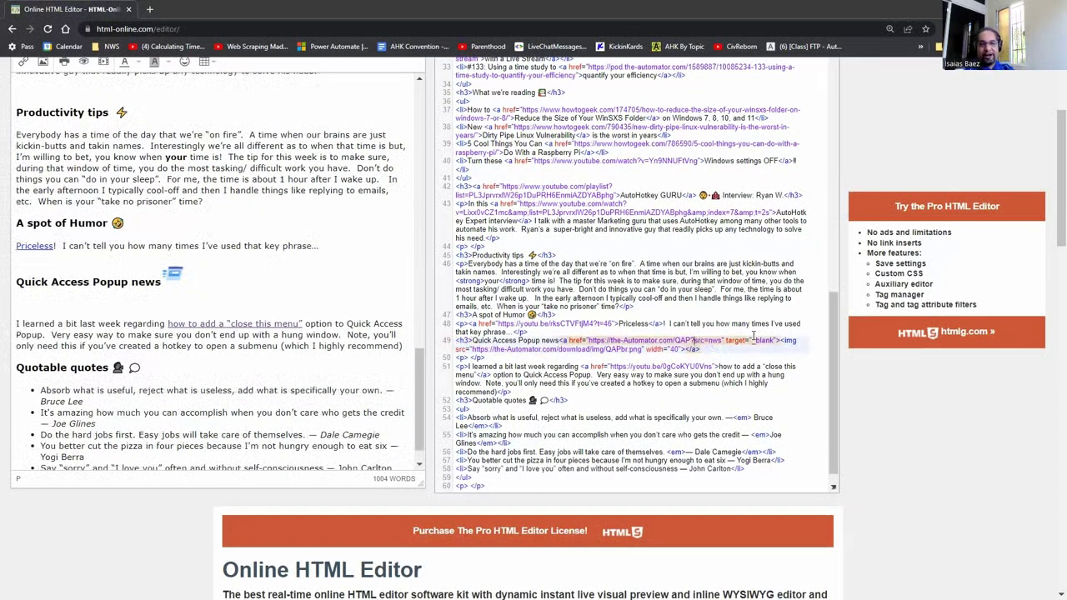
{"action": "key", "text": "ctrl+Left"}
{"action": "key", "text": "ctrl+Left"}
{"action": "key", "text": "ctrl+Left"}
{"action": "key", "text": "ctrl+Left"}
{"action": "key", "text": "ctrl+Left"}
{"action": "key", "text": "ctrl+Left"}
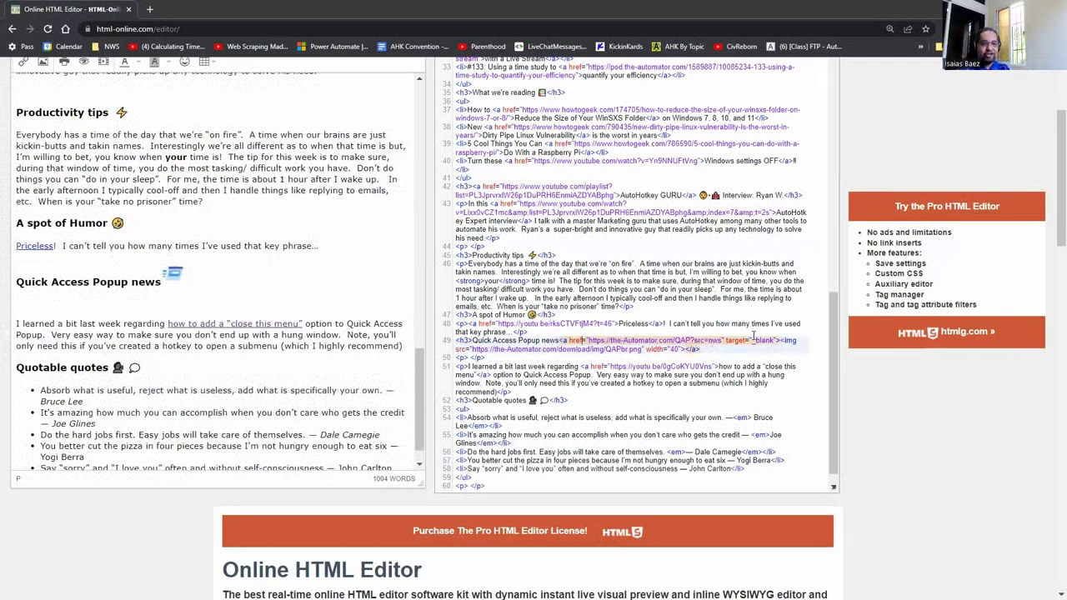
{"action": "type", "text": "</h3>"}
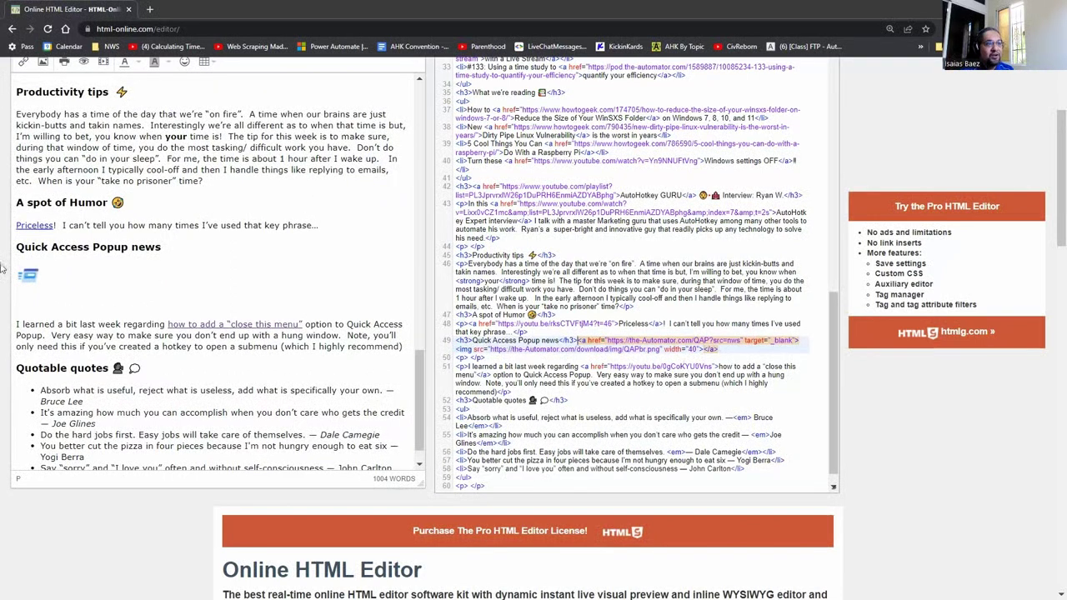
{"action": "left_click", "coordinate": [27, 278]}
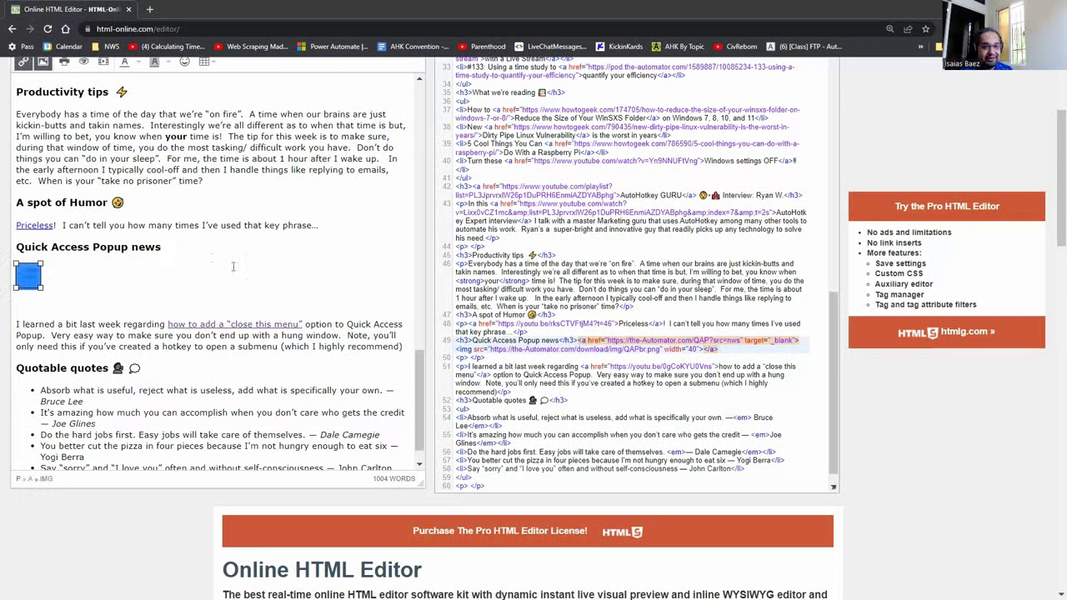
{"action": "left_click", "coordinate": [744, 345]}
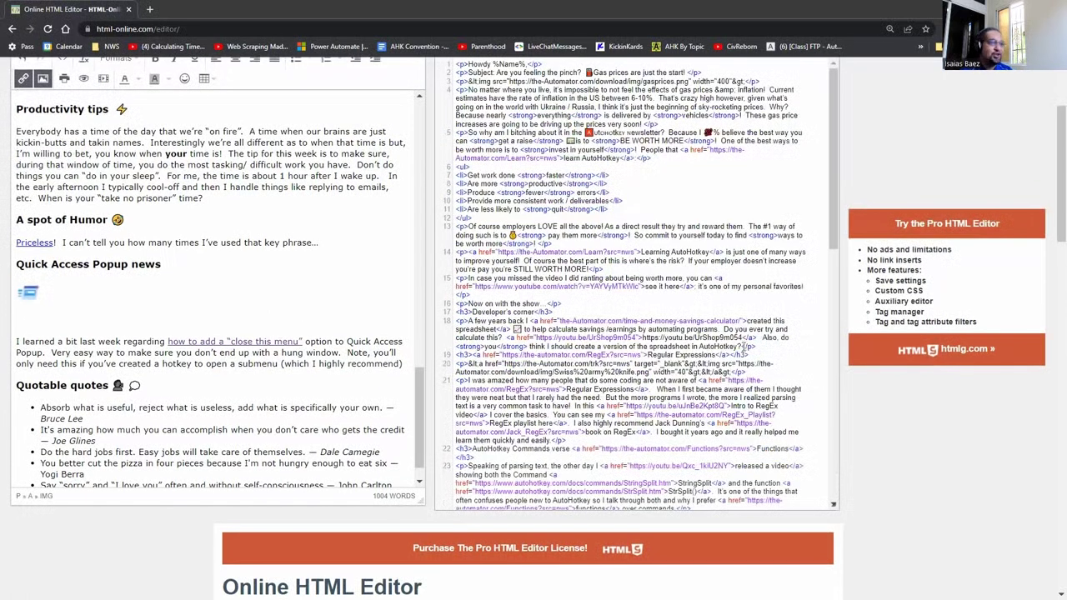
{"action": "left_click", "coordinate": [419, 320]}
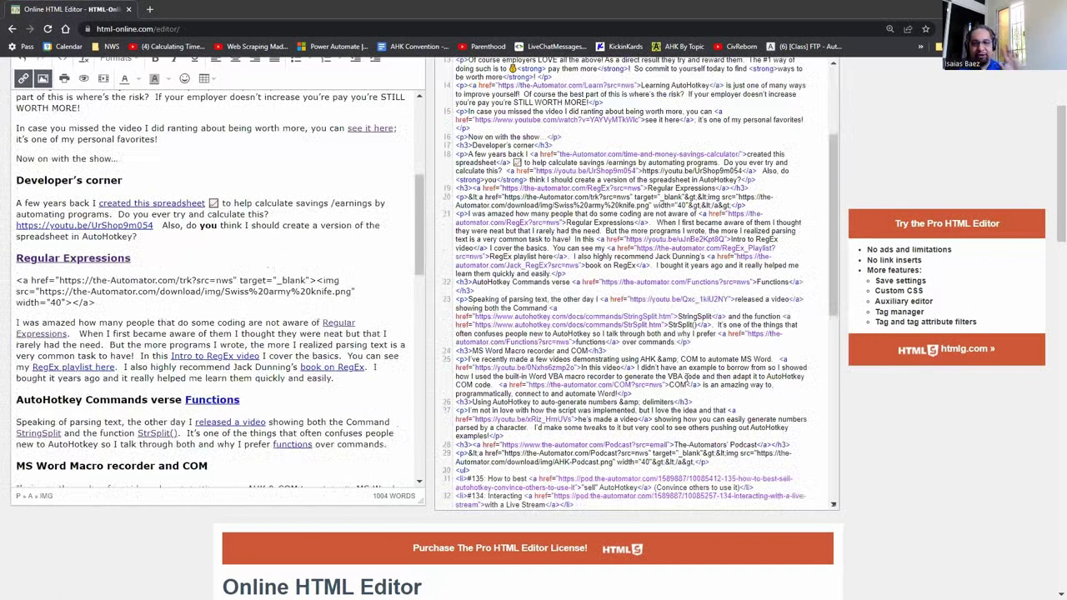
{"action": "left_click", "coordinate": [691, 377]}
{"action": "scroll", "coordinate": [659, 367], "scroll_direction": "down", "scroll_amount": 15}
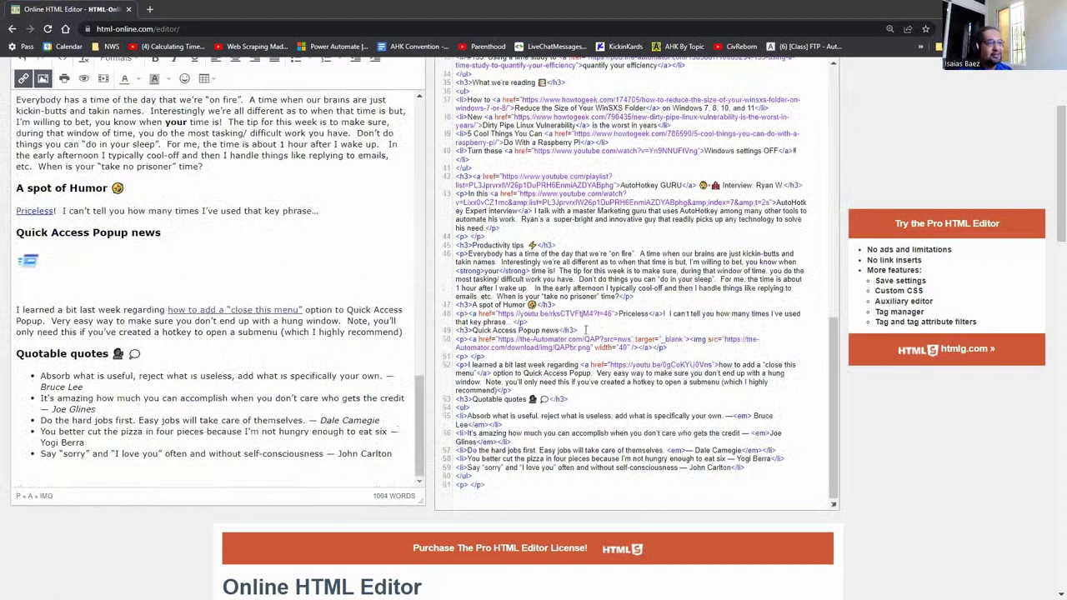
{"action": "scroll", "coordinate": [590, 325], "scroll_direction": "up", "scroll_amount": 5}
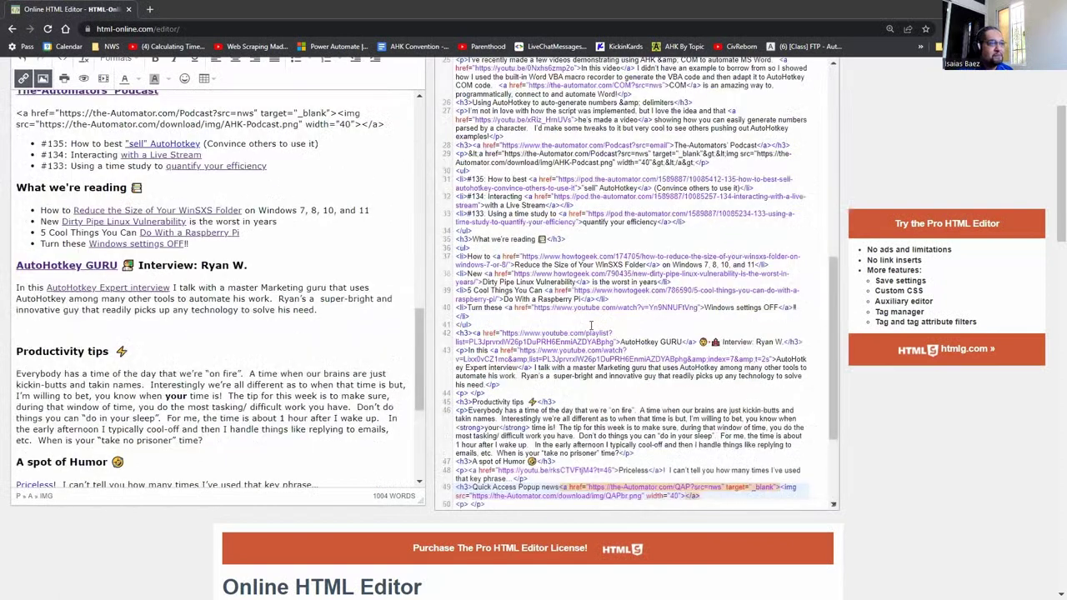
{"action": "scroll", "coordinate": [590, 325], "scroll_direction": "down", "scroll_amount": 3}
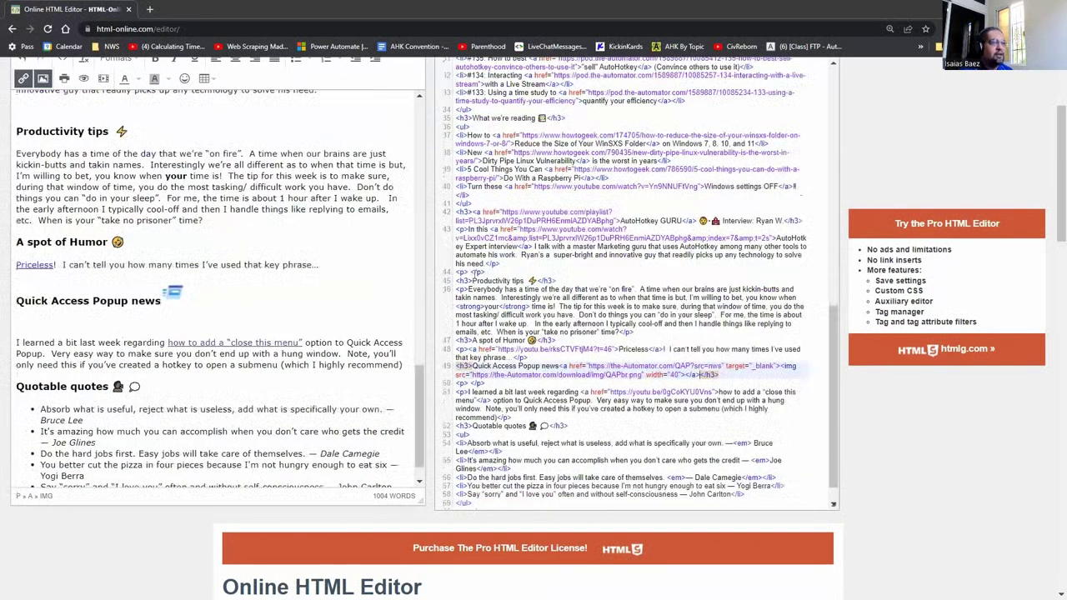
{"action": "scroll", "coordinate": [203, 213], "scroll_direction": "up", "scroll_amount": 3}
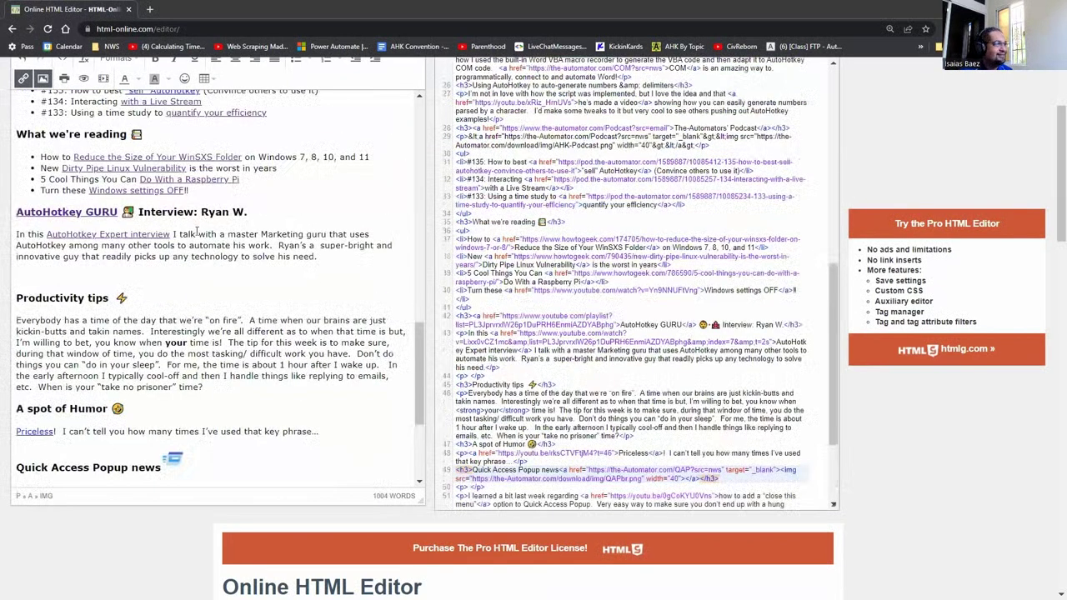
{"action": "scroll", "coordinate": [198, 223], "scroll_direction": "up", "scroll_amount": 4}
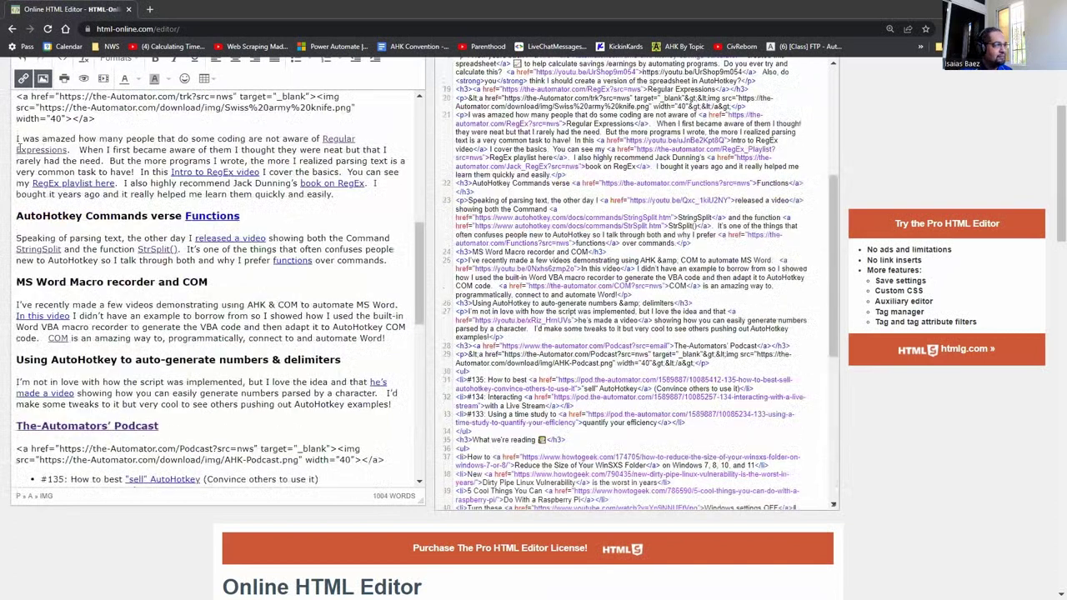
{"action": "key", "text": "ctrl+z"}
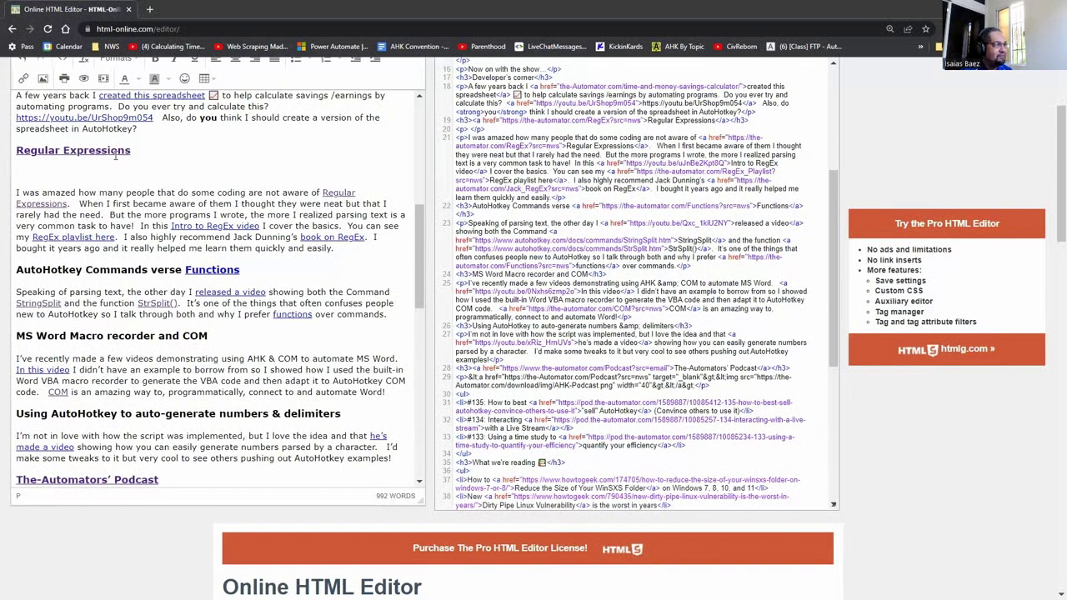
{"action": "key", "text": "ctrl+y"}
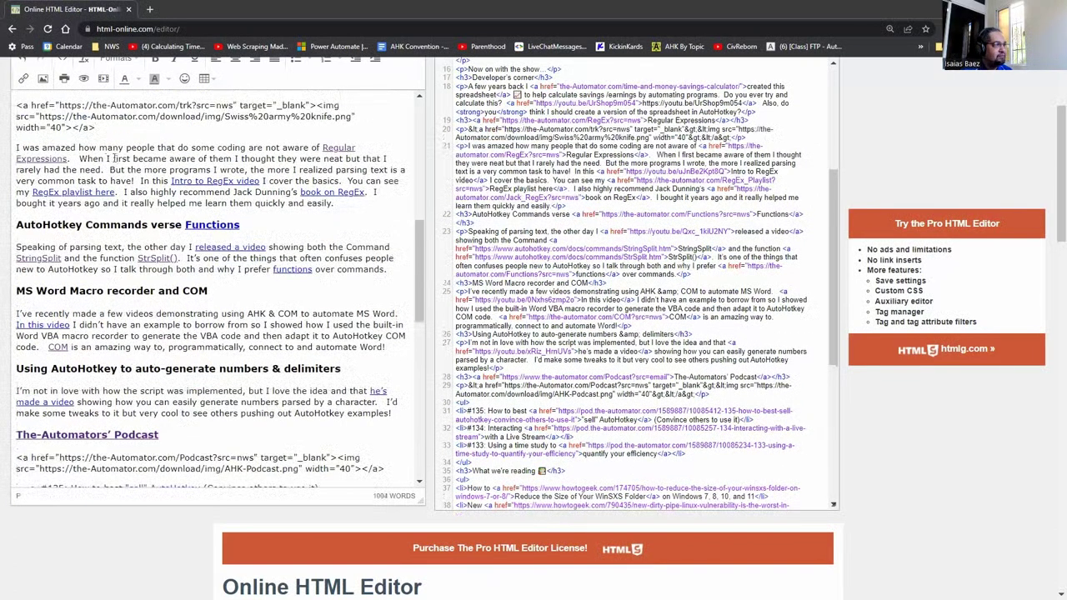
Step: Delete the literal img-tag paragraph under Regular Expressions
{"action": "triple_click", "coordinate": [17, 106]}
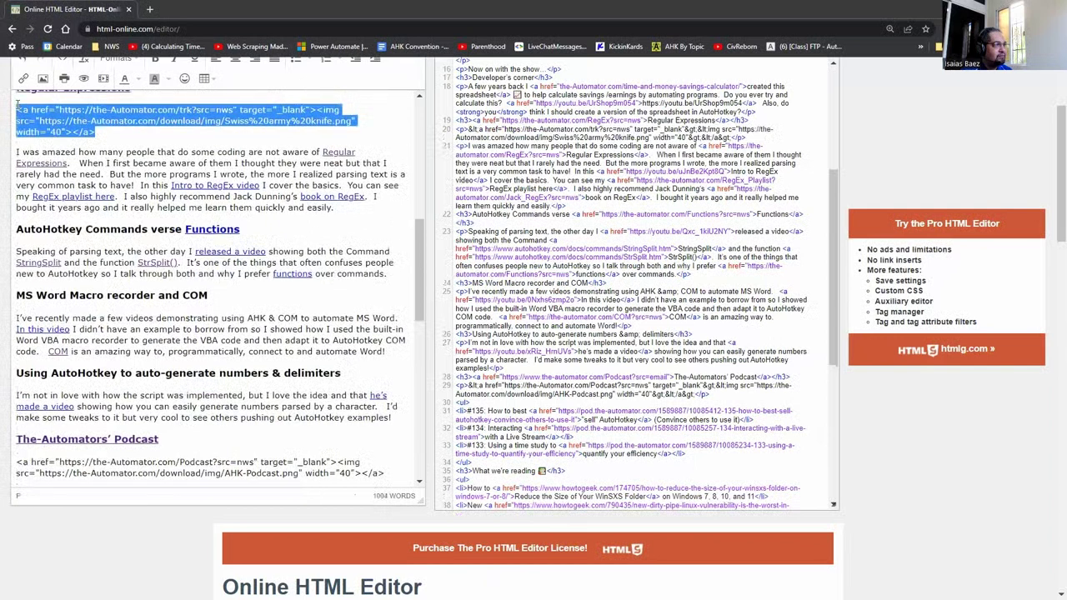
{"action": "key", "text": "Delete"}
{"action": "left_click", "coordinate": [456, 274]}
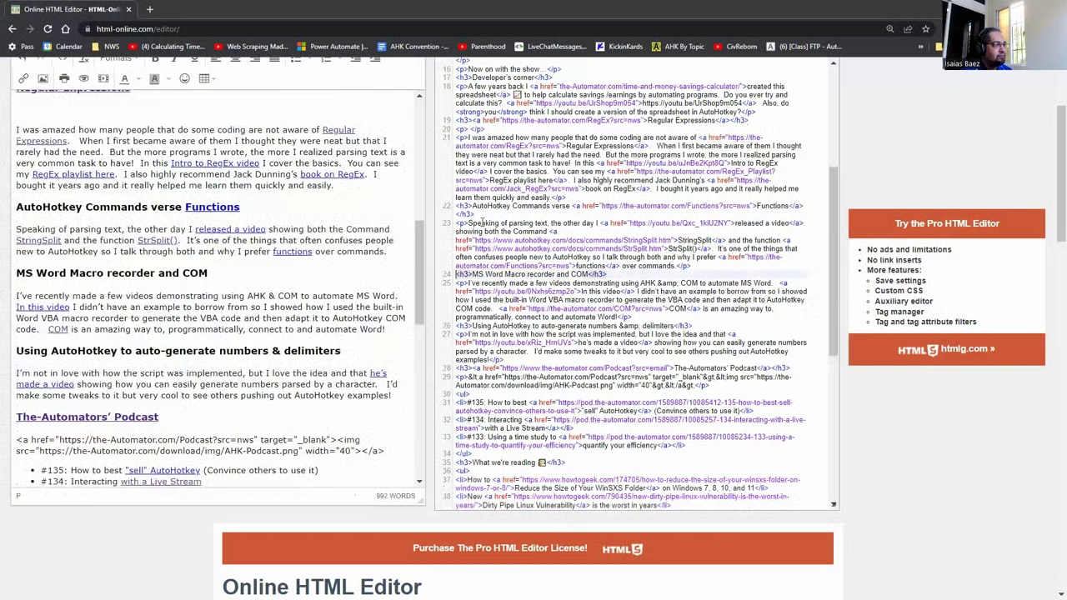
Step: Add blank lines before the AutoHotkey Commands, MS Word, Using AutoHotkey and Podcast headings
{"action": "left_click", "coordinate": [457, 207]}
{"action": "key", "text": "Return"}
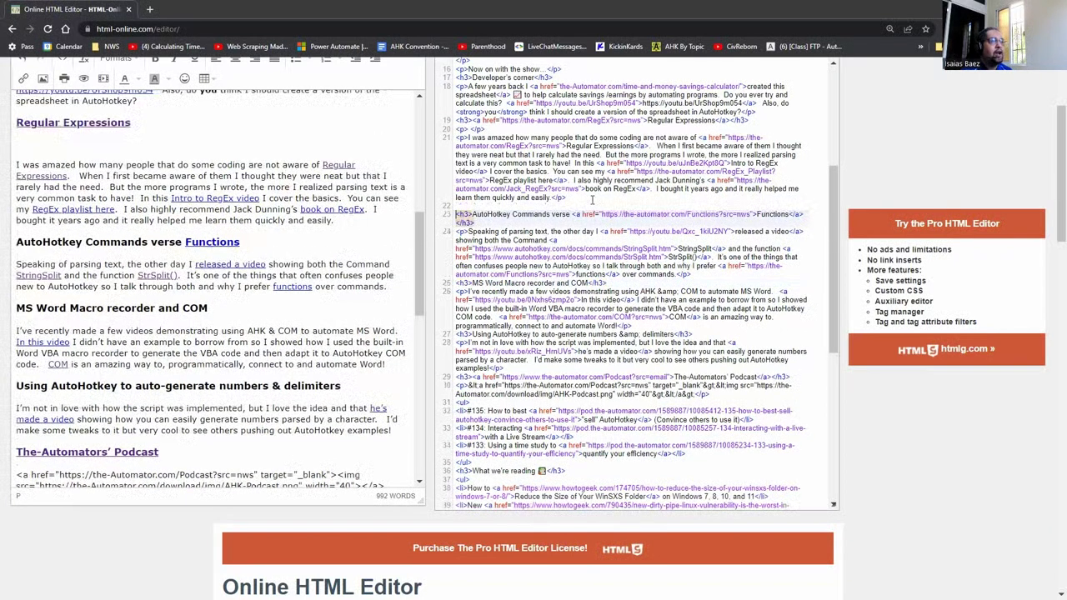
{"action": "key", "text": "Down"}
{"action": "key", "text": "Down"}
{"action": "key", "text": "Down"}
{"action": "key", "text": "Down"}
{"action": "key", "text": "Down"}
{"action": "key", "text": "Down"}
{"action": "key", "text": "Down"}
{"action": "key", "text": "Down"}
{"action": "key", "text": "Return"}
{"action": "key", "text": "Down"}
{"action": "key", "text": "Down"}
{"action": "key", "text": "Down"}
{"action": "key", "text": "Down"}
{"action": "key", "text": "Down"}
{"action": "key", "text": "Down"}
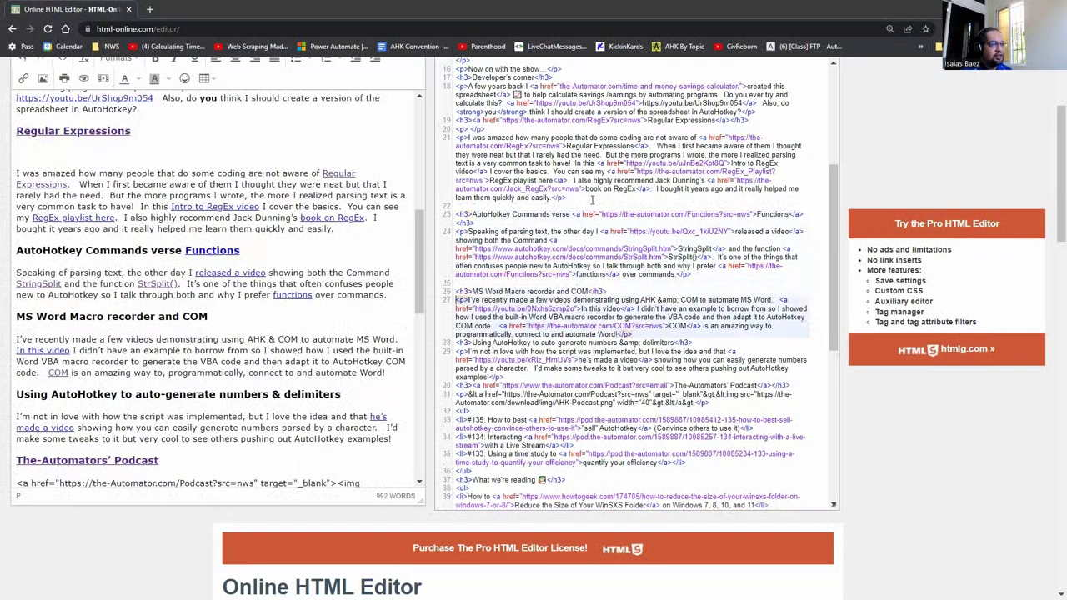
{"action": "key", "text": "Return"}
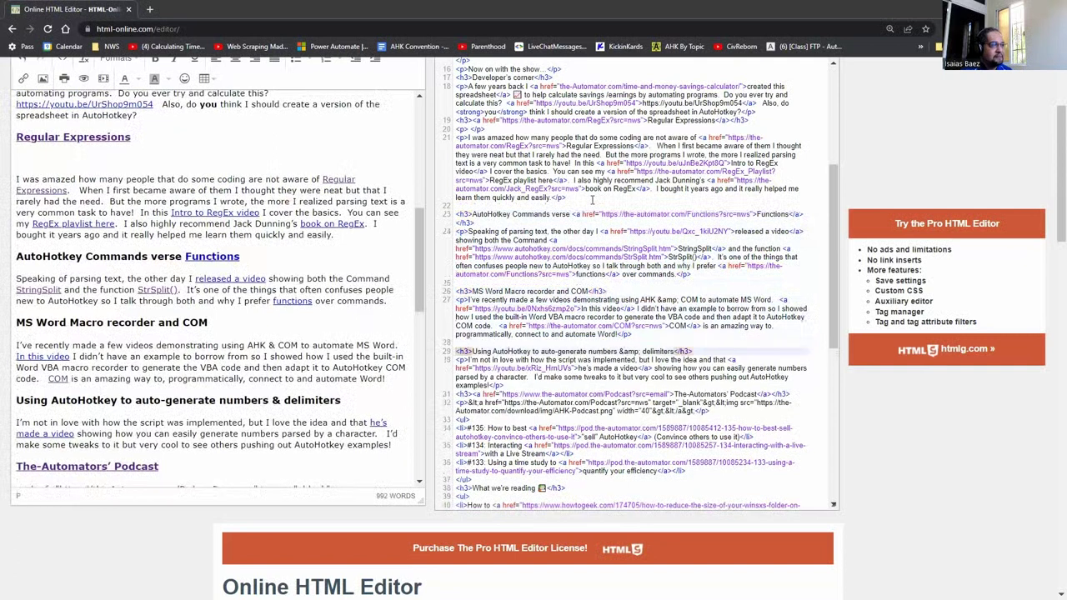
{"action": "key", "text": "Down"}
{"action": "key", "text": "Down"}
{"action": "key", "text": "Down"}
{"action": "key", "text": "Down"}
{"action": "key", "text": "Down"}
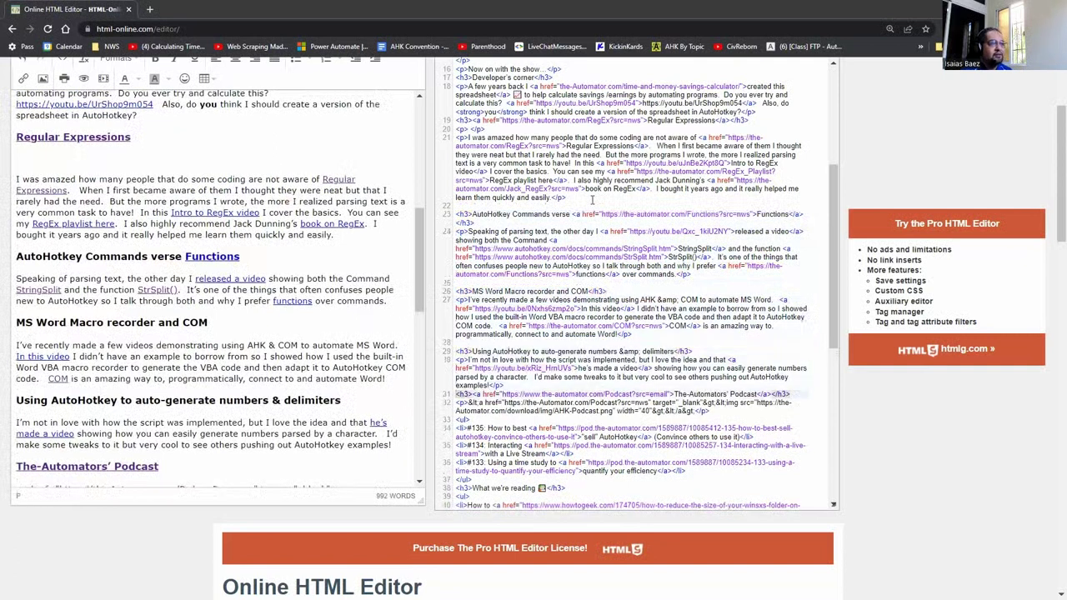
{"action": "key", "text": "Return"}
{"action": "key", "text": "Up"}
{"action": "key", "text": "Up"}
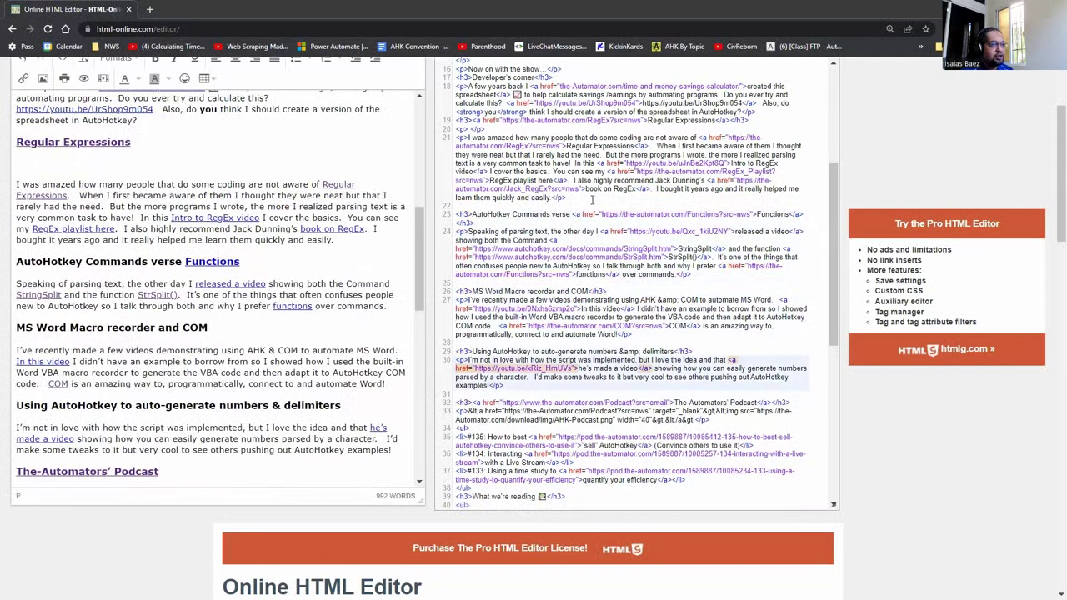
Step: Add a blank line before the AutoHotkey GURU heading, then search for <h3>
{"action": "scroll", "coordinate": [591, 288], "scroll_direction": "down", "scroll_amount": 2}
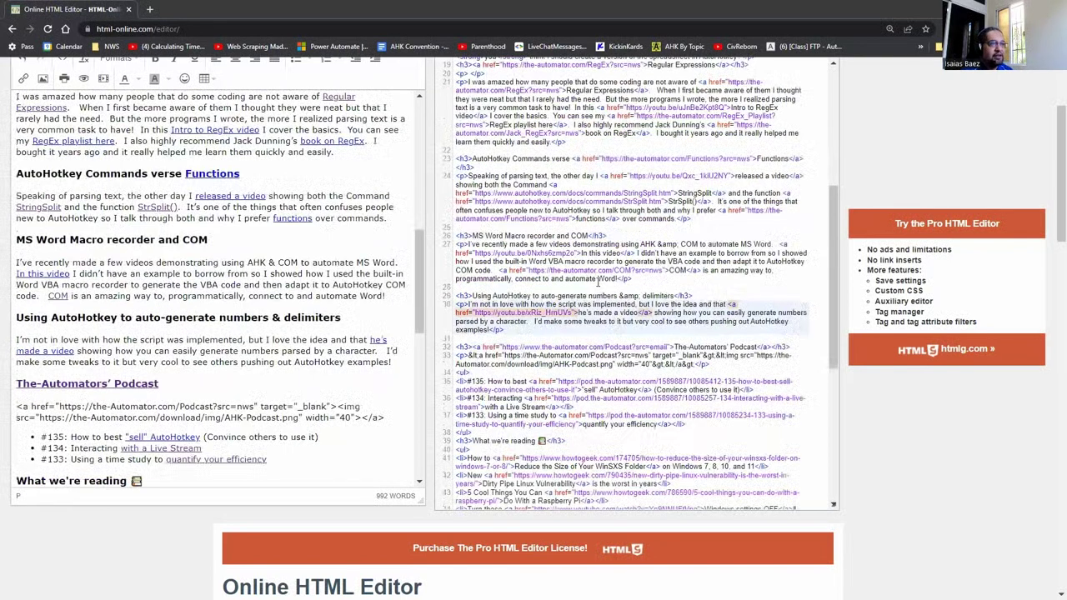
{"action": "scroll", "coordinate": [596, 283], "scroll_direction": "down", "scroll_amount": 4}
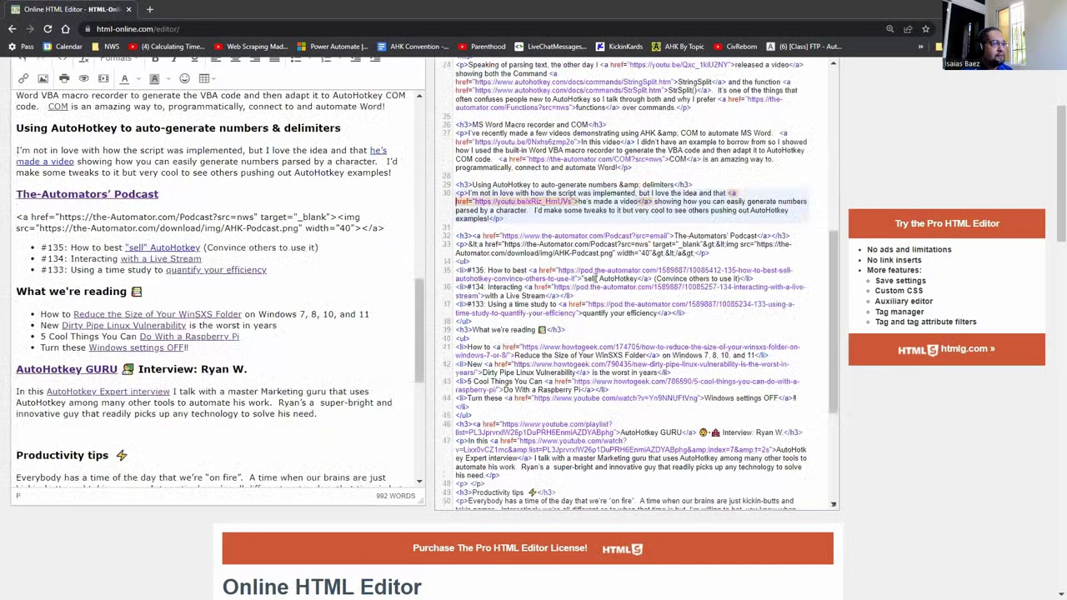
{"action": "scroll", "coordinate": [456, 367], "scroll_direction": "down", "scroll_amount": 2}
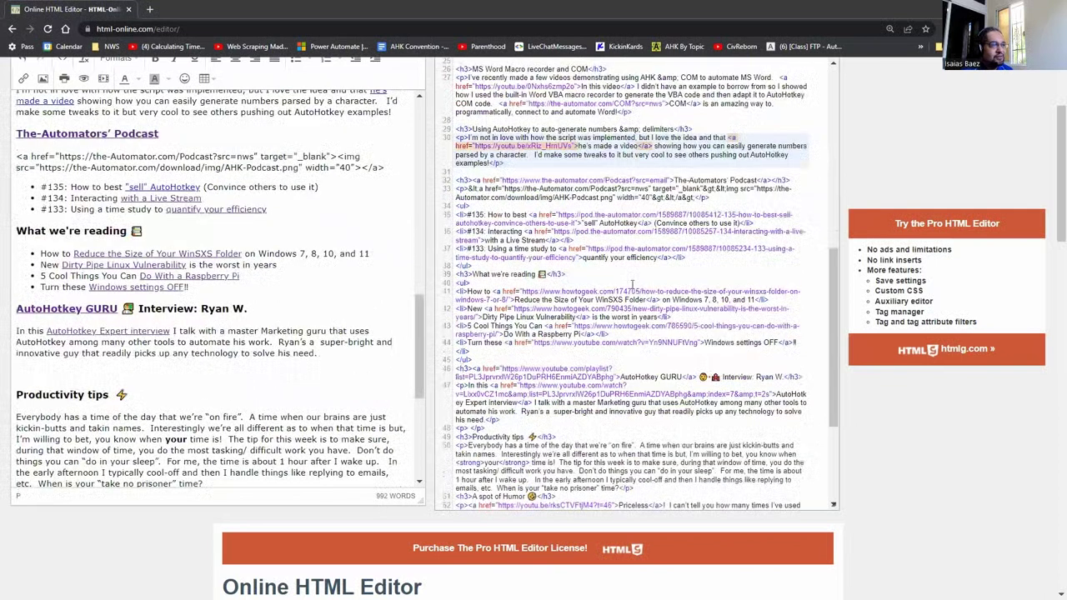
{"action": "key", "text": "Return"}
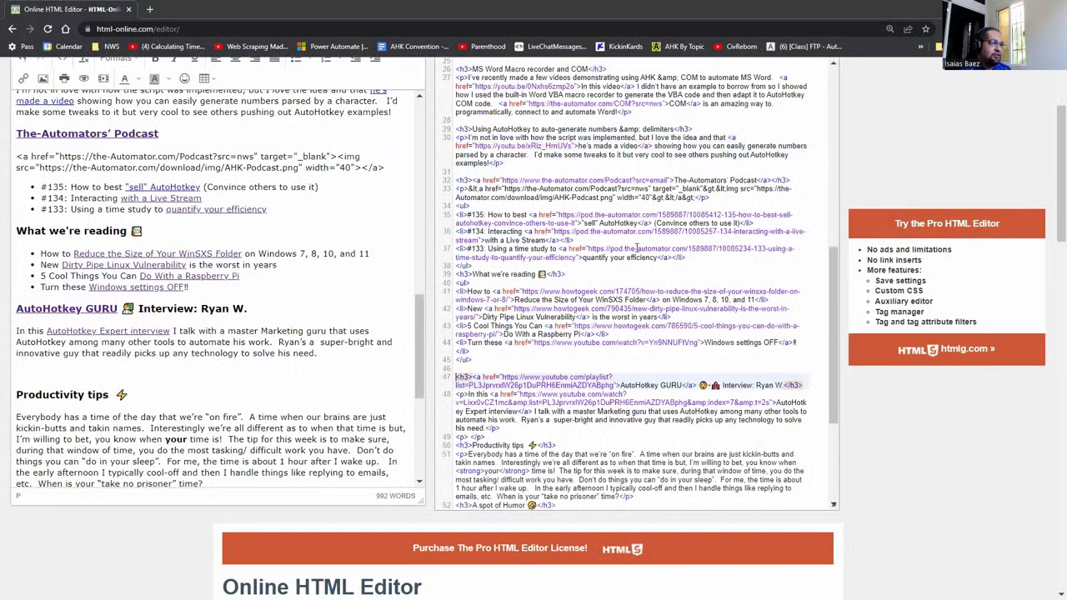
{"action": "key", "text": "ctrl+f"}
{"action": "type", "text": "<"}
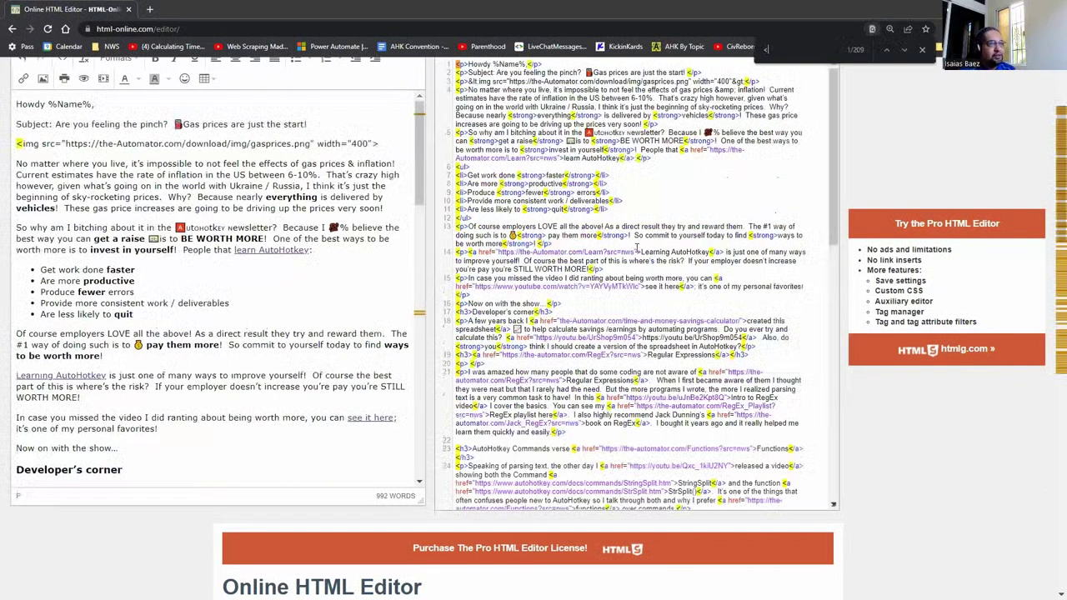
{"action": "type", "text": "h3>"}
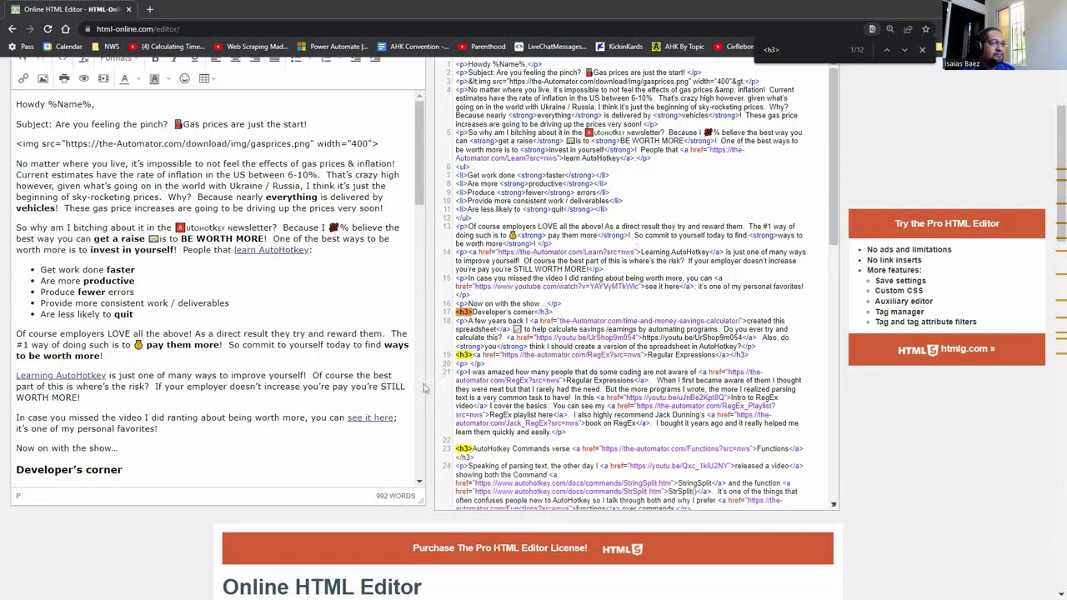
Step: Insert blank lines above the Regular Expressions and Developer's corner headings in the source
{"action": "left_click", "coordinate": [456, 354]}
{"action": "key", "text": "Return"}
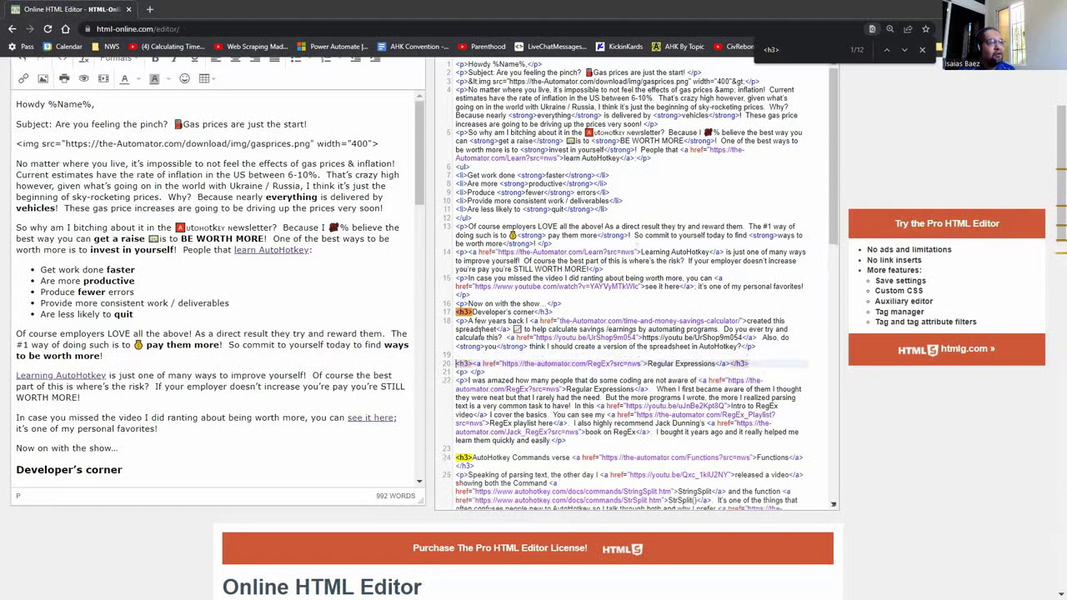
{"action": "left_click", "coordinate": [475, 423]}
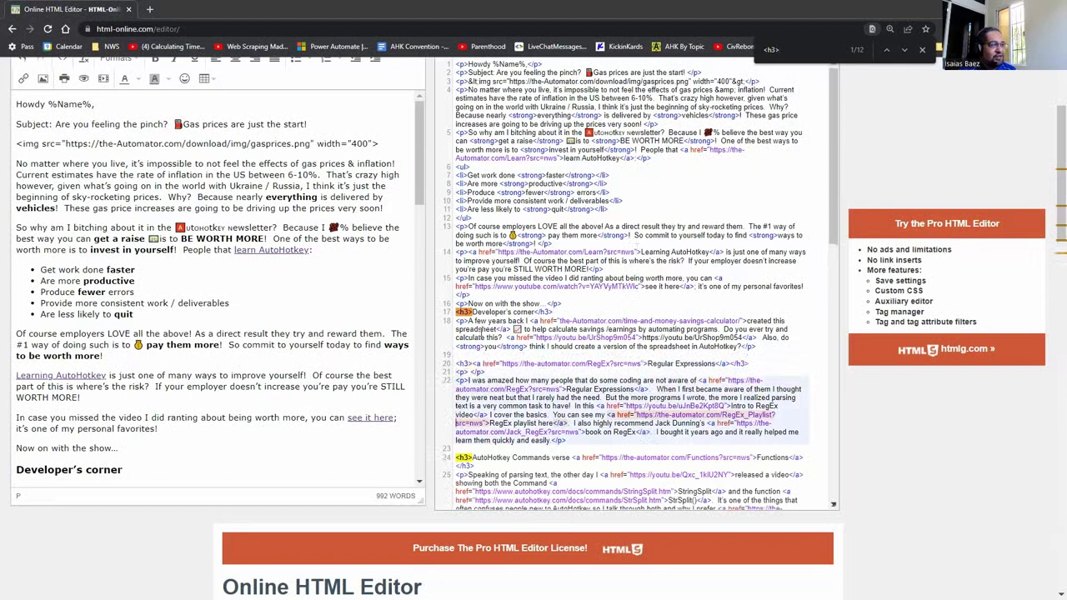
{"action": "key", "text": "Up"}
{"action": "key", "text": "Up"}
{"action": "key", "text": "Up"}
{"action": "key", "text": "Up"}
{"action": "key", "text": "Up"}
{"action": "key", "text": "Up"}
{"action": "key", "text": "Up"}
{"action": "key", "text": "Up"}
{"action": "key", "text": "Up"}
{"action": "key", "text": "Up"}
{"action": "key", "text": "Up"}
{"action": "key", "text": "Up"}
{"action": "key", "text": "Up"}
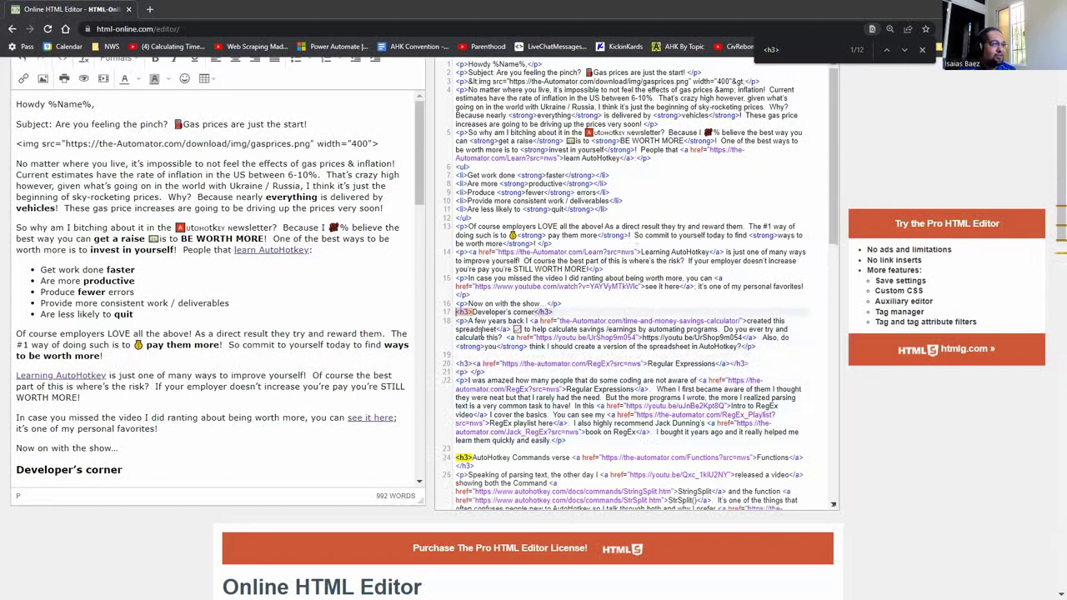
{"action": "key", "text": "Return"}
{"action": "key", "text": "Up"}
{"action": "key", "text": "Up"}
{"action": "key", "text": "Up"}
{"action": "key", "text": "Up"}
{"action": "key", "text": "Up"}
{"action": "key", "text": "Up"}
{"action": "key", "text": "Up"}
{"action": "key", "text": "Up"}
{"action": "key", "text": "Up"}
{"action": "key", "text": "Up"}
{"action": "key", "text": "Up"}
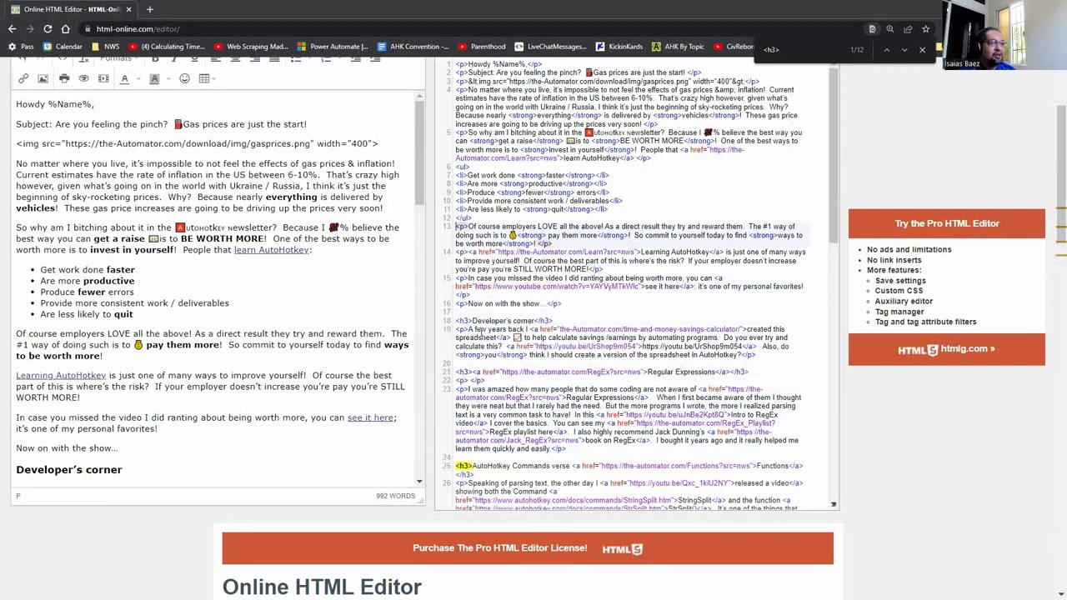
Step: Add blank lines before the A spot of Humor and Quotable quotes headings
{"action": "scroll", "coordinate": [512, 470], "scroll_direction": "down", "scroll_amount": 2}
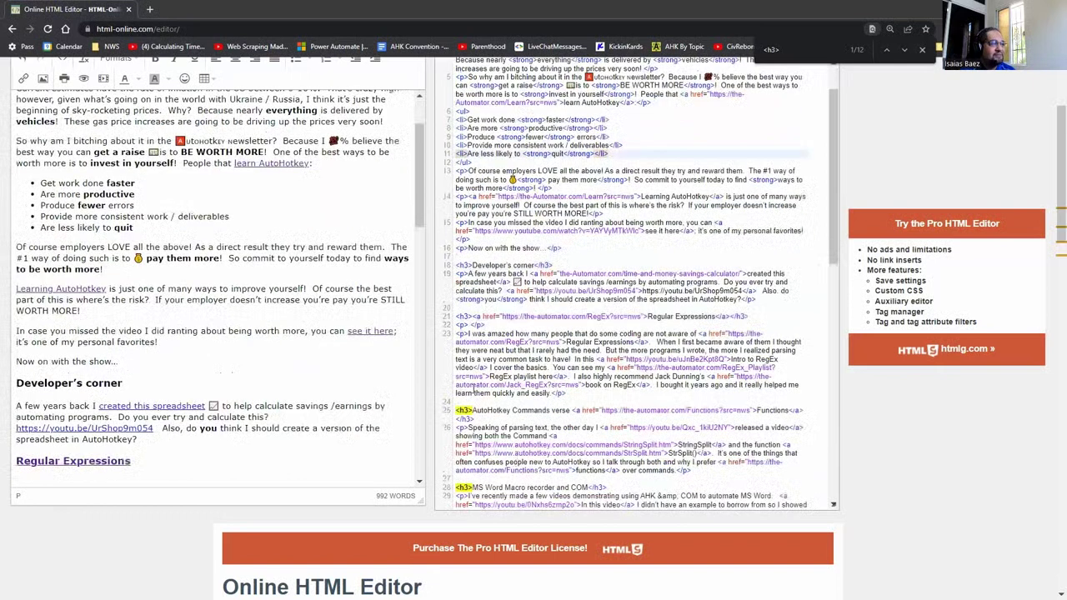
{"action": "scroll", "coordinate": [480, 386], "scroll_direction": "down", "scroll_amount": 5}
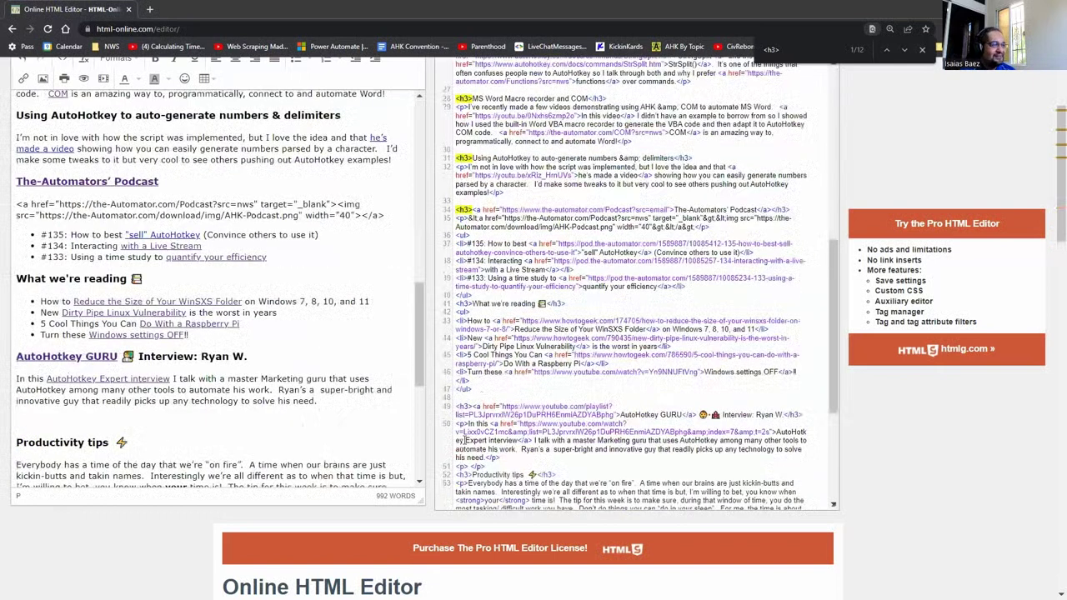
{"action": "scroll", "coordinate": [455, 424], "scroll_direction": "down", "scroll_amount": 4}
{"action": "left_click", "coordinate": [455, 423]}
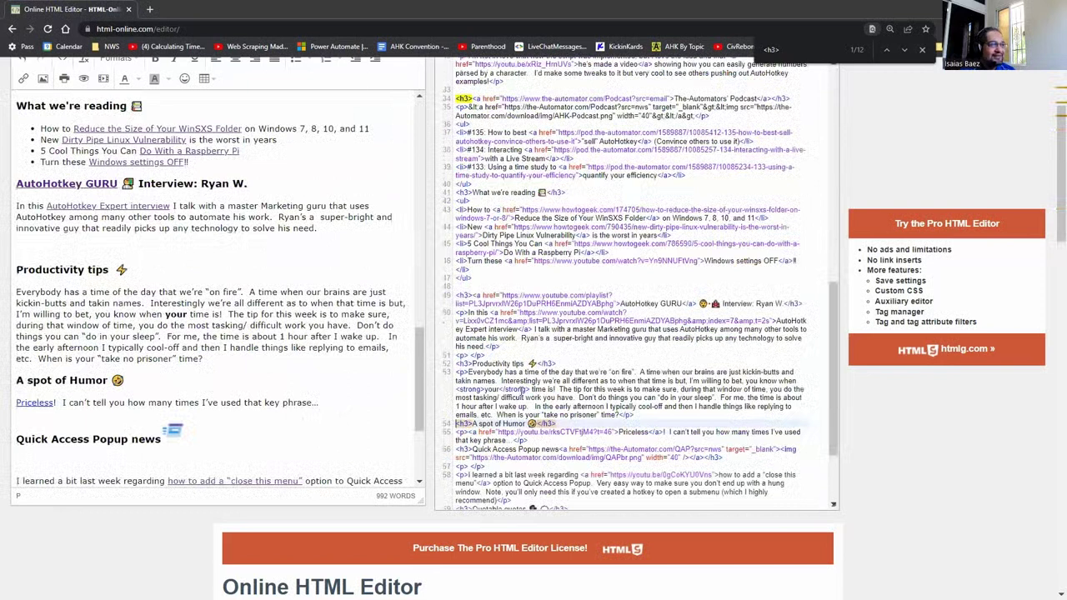
{"action": "key", "text": "Return"}
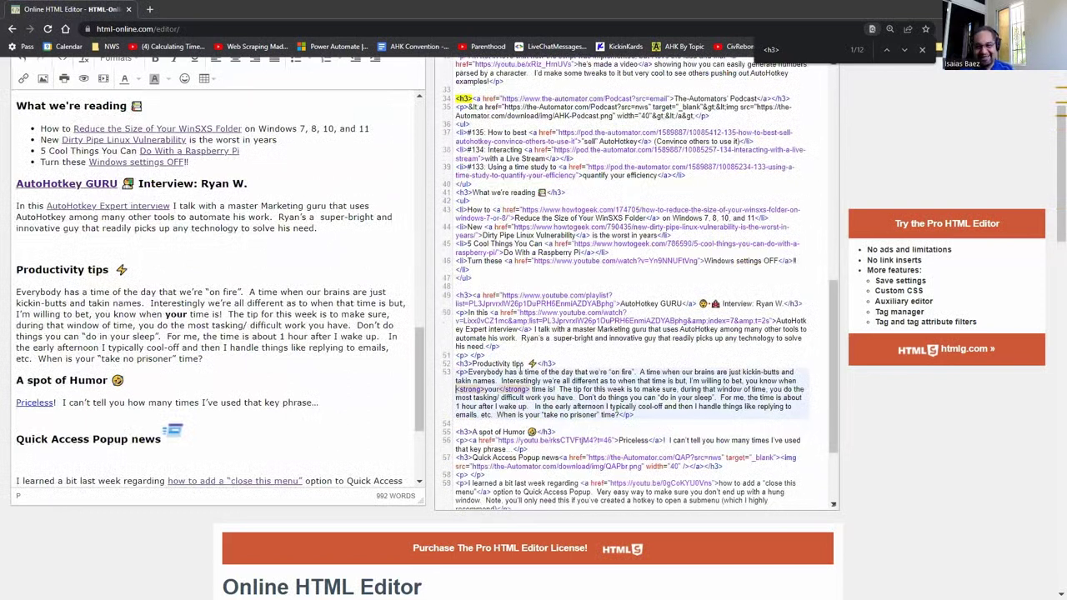
{"action": "scroll", "coordinate": [521, 330], "scroll_direction": "down", "scroll_amount": 3}
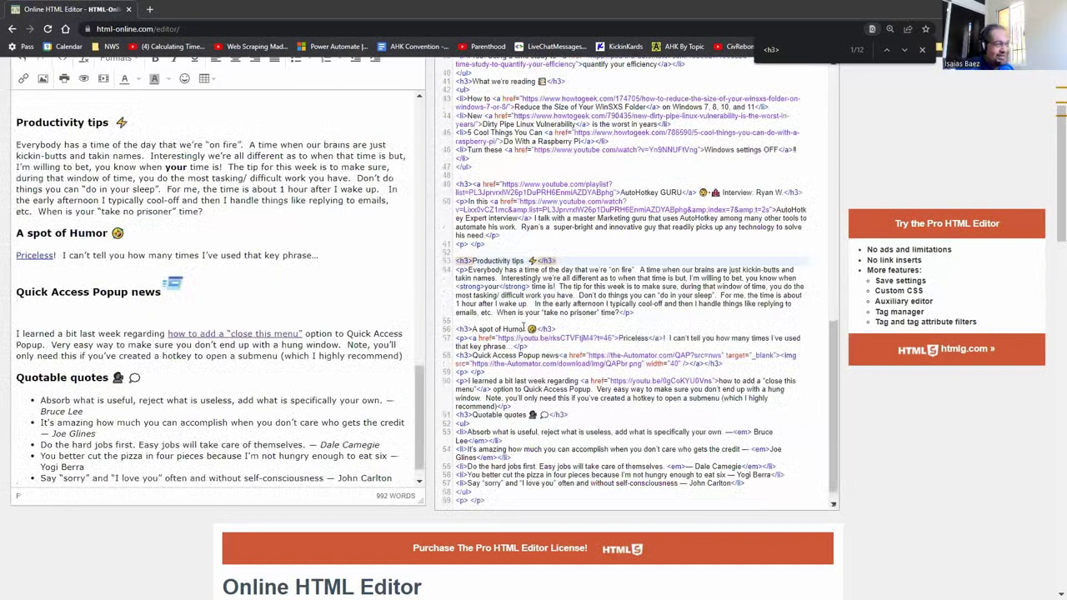
{"action": "scroll", "coordinate": [457, 406], "scroll_direction": "down", "scroll_amount": 1}
{"action": "left_click", "coordinate": [458, 398]}
{"action": "key", "text": "Return"}
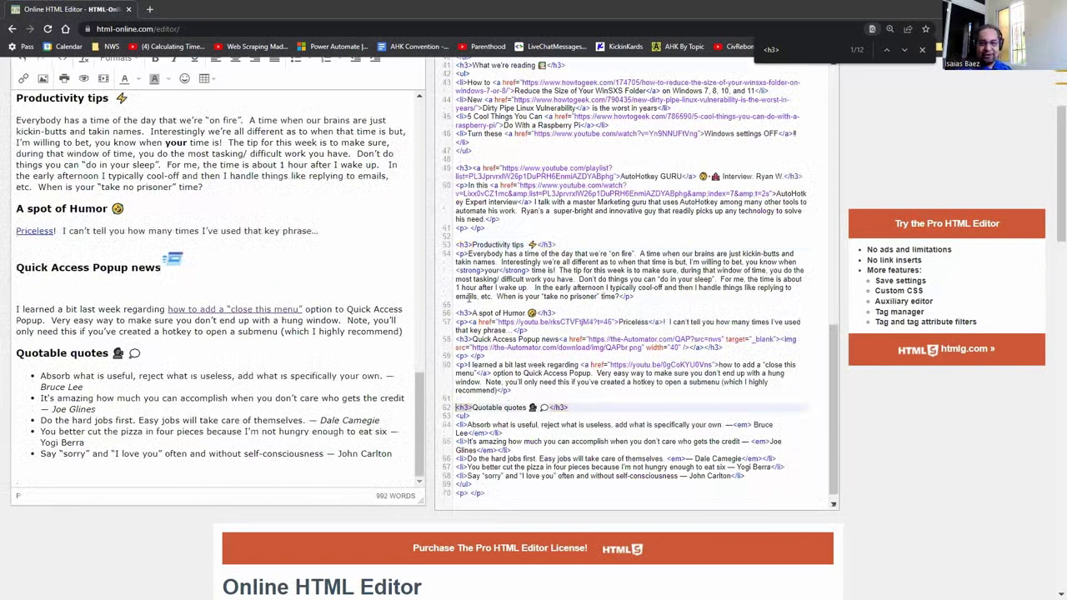
Step: Add a blank line before What we're reading and review the spaced-out source
{"action": "scroll", "coordinate": [547, 238], "scroll_direction": "up", "scroll_amount": 3}
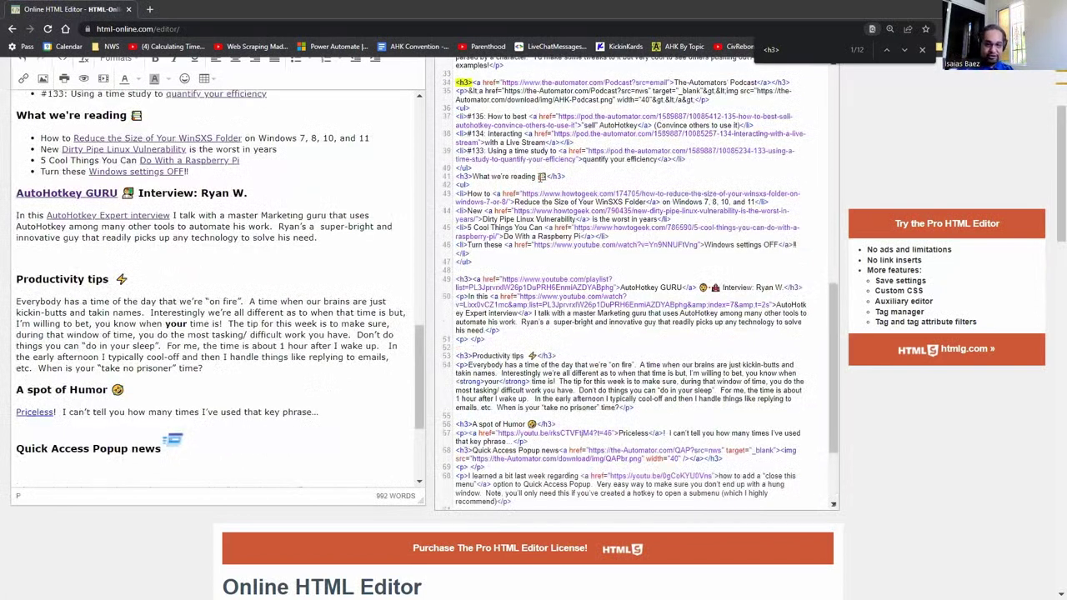
{"action": "key", "text": "Return"}
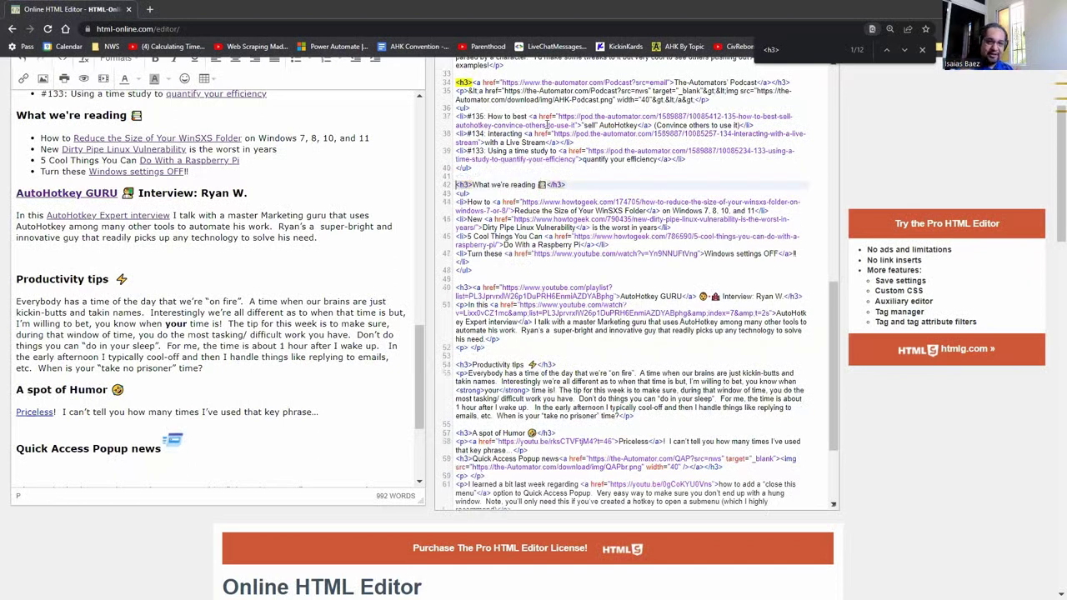
{"action": "scroll", "coordinate": [547, 124], "scroll_direction": "up", "scroll_amount": 2}
{"action": "scroll", "coordinate": [540, 183], "scroll_direction": "up", "scroll_amount": 2}
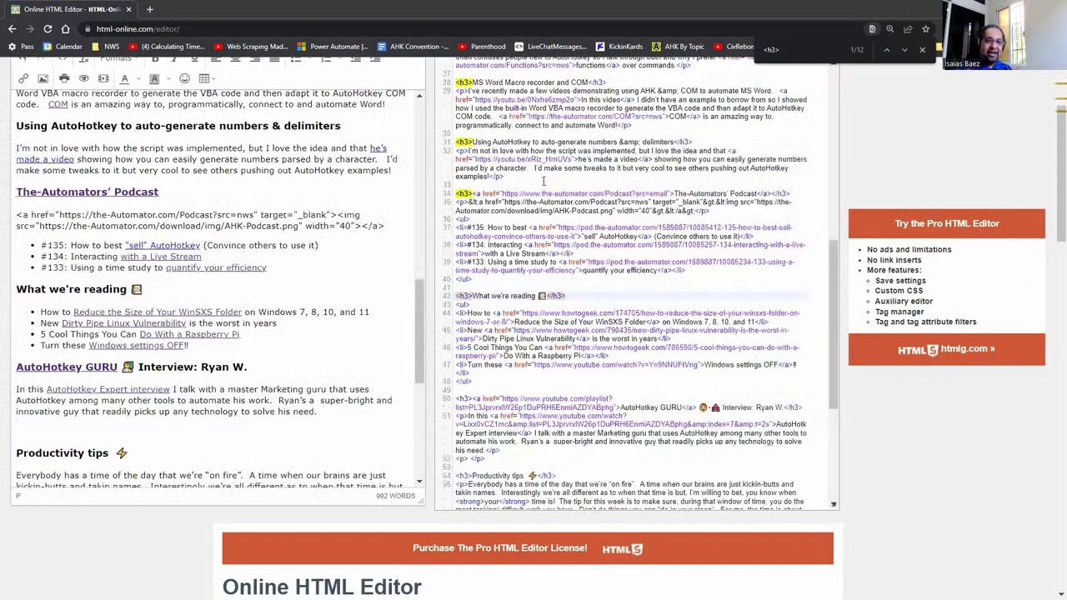
{"action": "scroll", "coordinate": [544, 179], "scroll_direction": "up", "scroll_amount": 2}
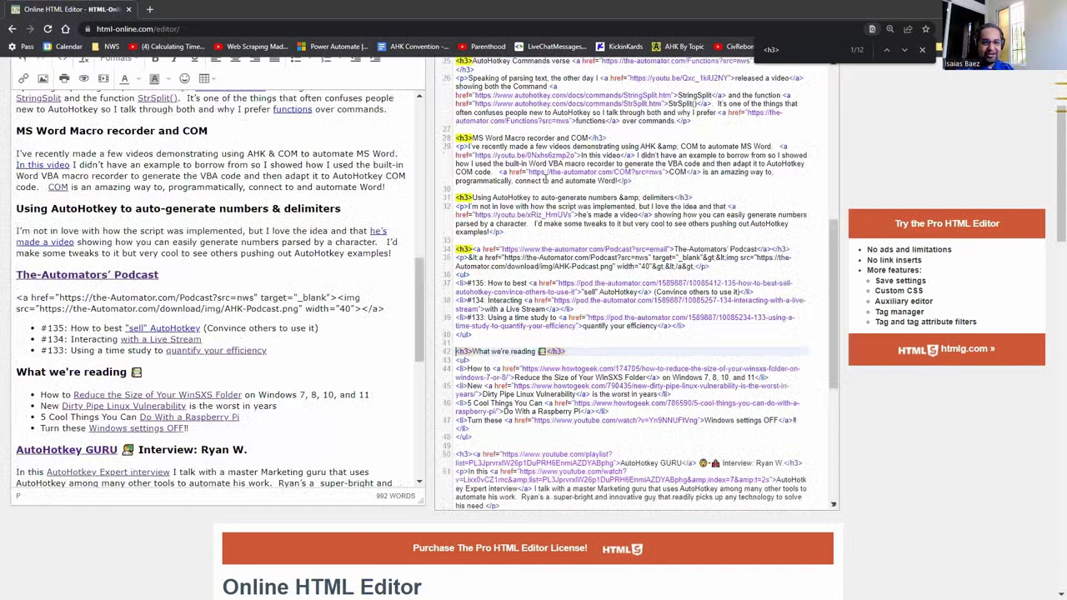
{"action": "scroll", "coordinate": [547, 177], "scroll_direction": "up", "scroll_amount": 2}
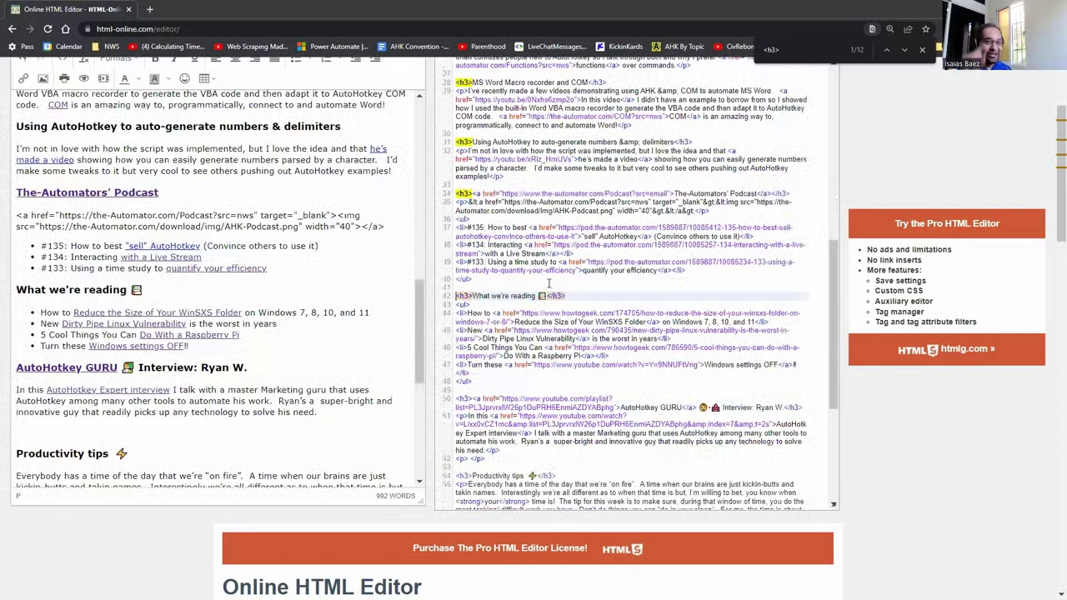
{"action": "scroll", "coordinate": [549, 283], "scroll_direction": "up", "scroll_amount": 8}
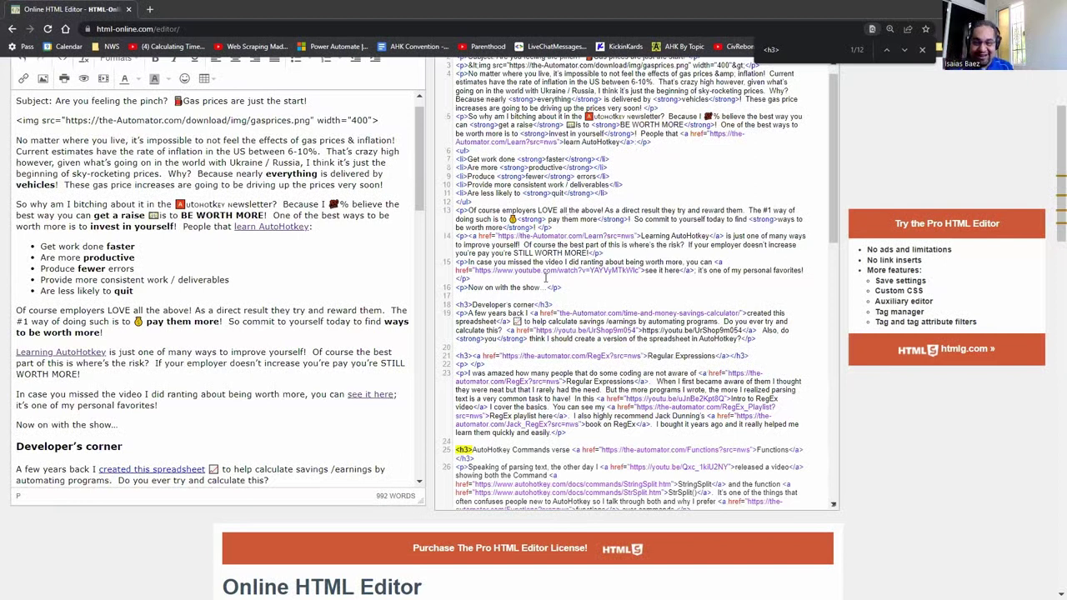
{"action": "scroll", "coordinate": [546, 279], "scroll_direction": "down", "scroll_amount": 7}
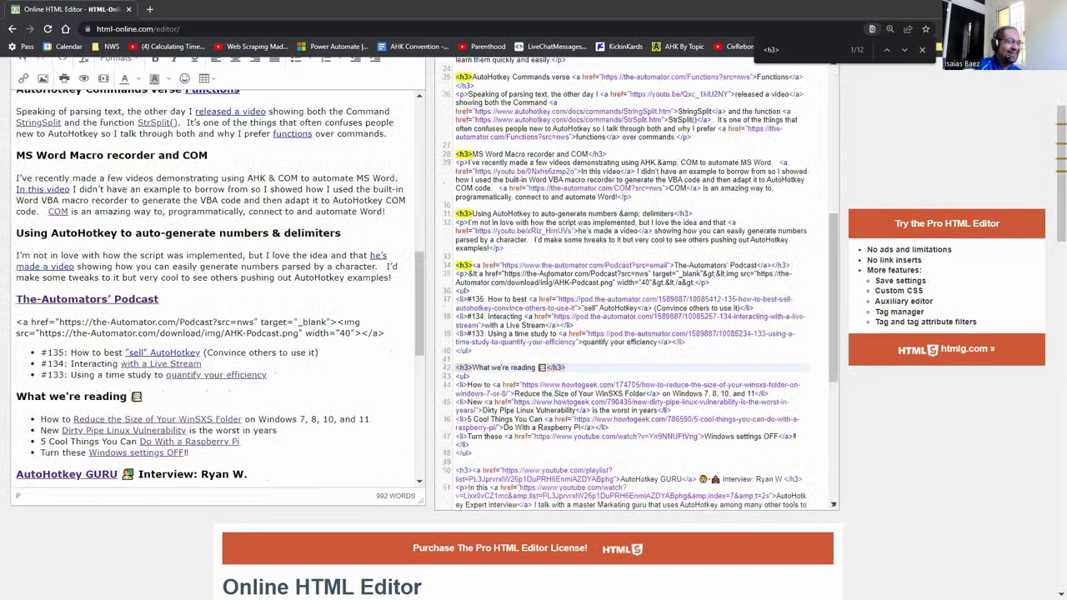
{"action": "scroll", "coordinate": [547, 281], "scroll_direction": "down", "scroll_amount": 5}
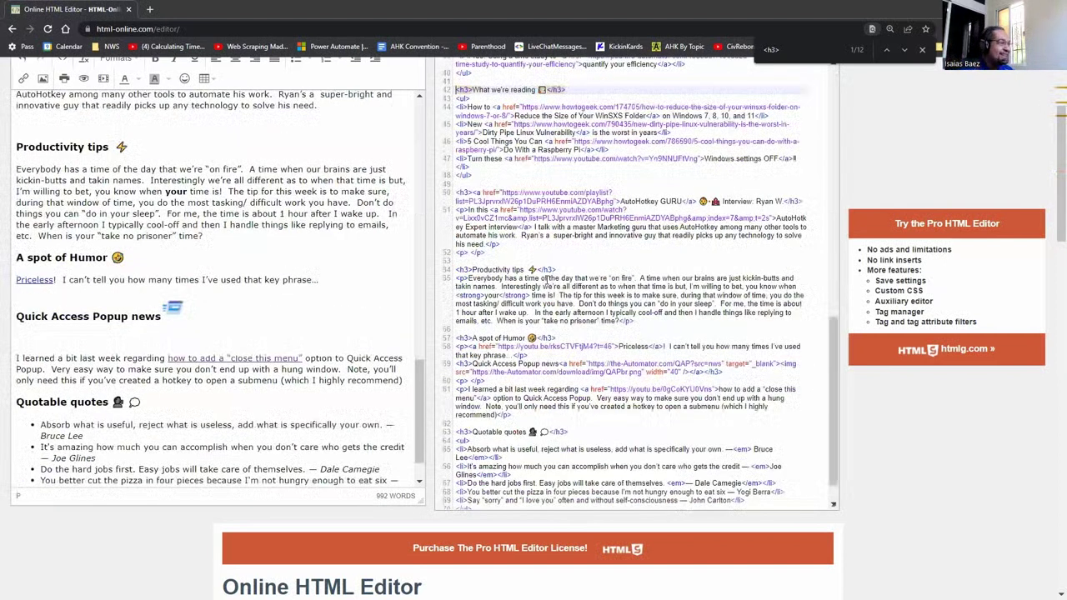
Step: Find 'rege' matches and bring the Regular Expressions section of the source into view
{"action": "scroll", "coordinate": [548, 285], "scroll_direction": "up", "scroll_amount": 2}
{"action": "left_click", "coordinate": [549, 285]}
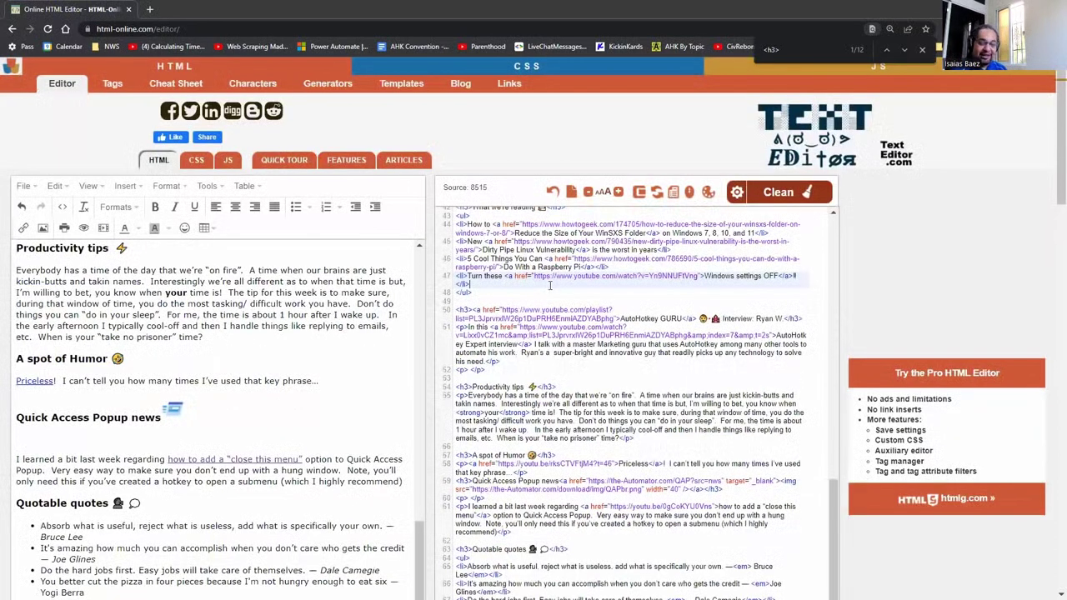
{"action": "scroll", "coordinate": [629, 311], "scroll_direction": "down", "scroll_amount": 2}
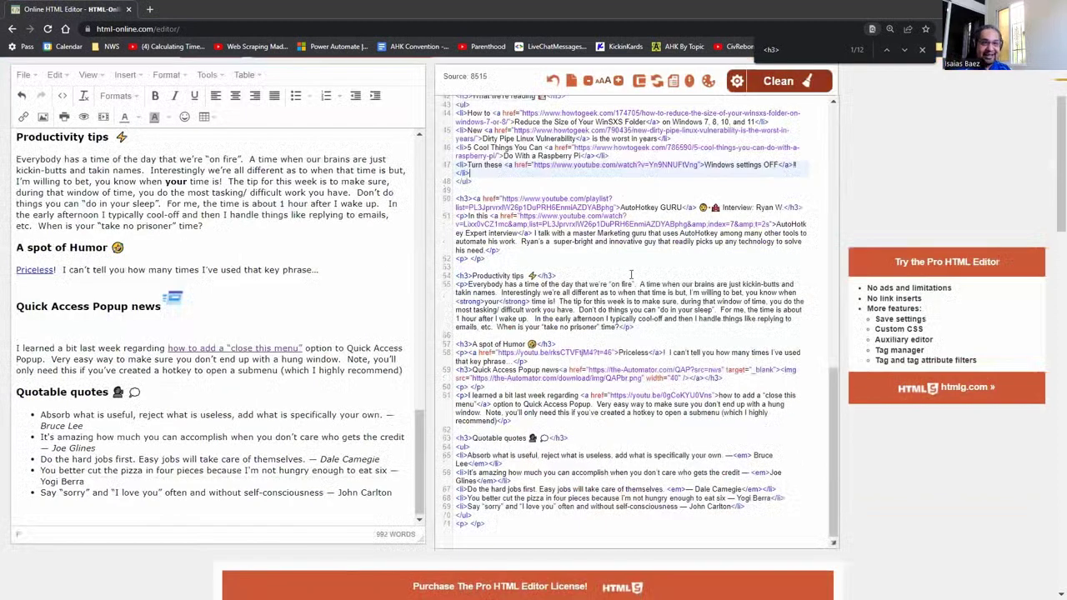
{"action": "scroll", "coordinate": [632, 267], "scroll_direction": "up", "scroll_amount": 2}
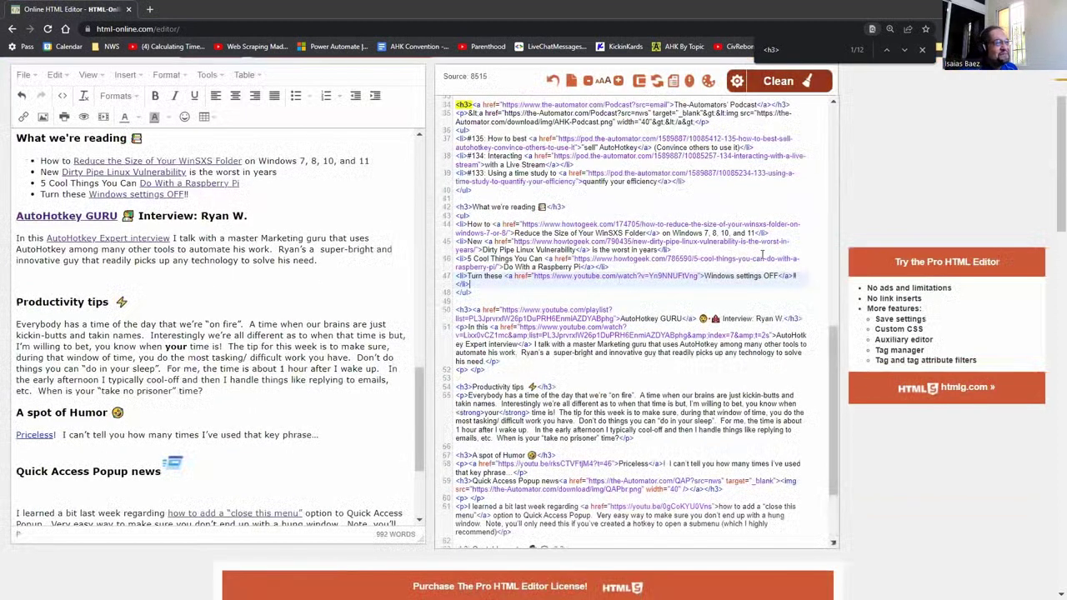
{"action": "scroll", "coordinate": [761, 254], "scroll_direction": "down", "scroll_amount": 2}
{"action": "type", "text": "ege"}
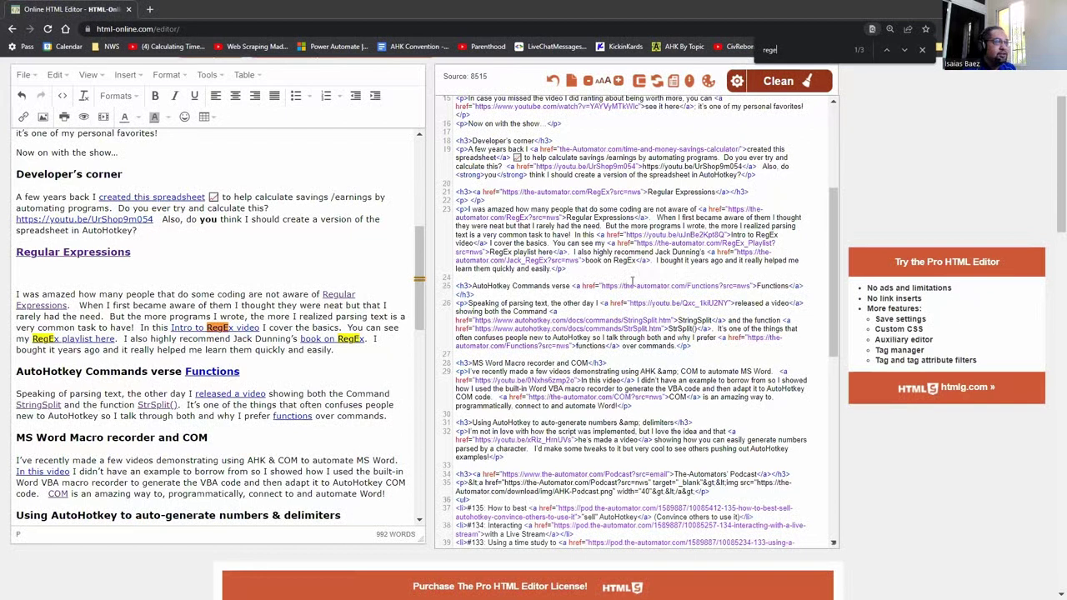
{"action": "scroll", "coordinate": [631, 276], "scroll_direction": "up", "scroll_amount": 2}
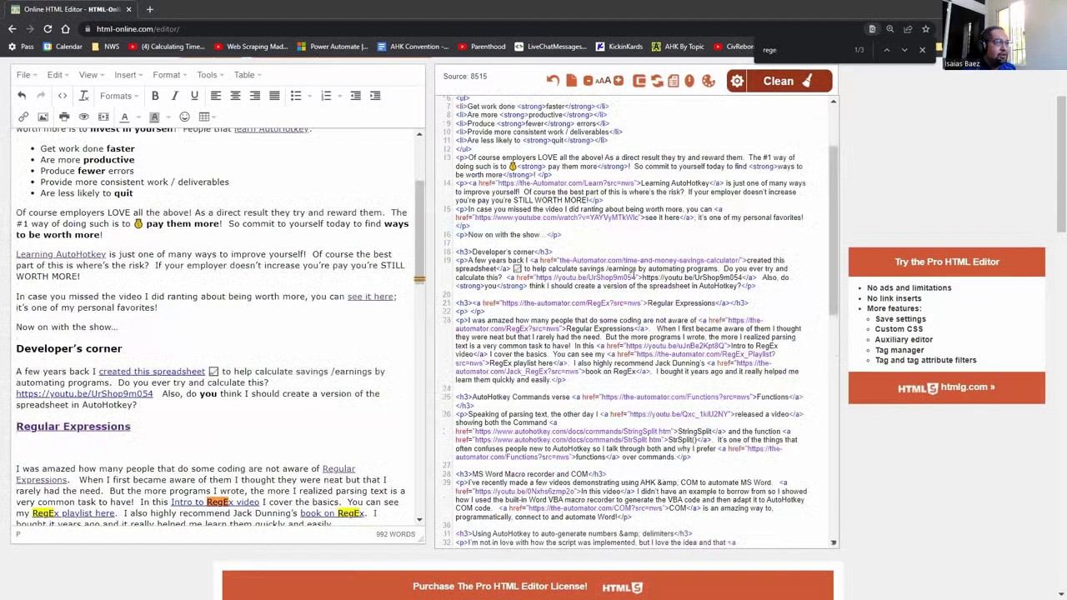
{"action": "scroll", "coordinate": [609, 328], "scroll_direction": "up", "scroll_amount": 2}
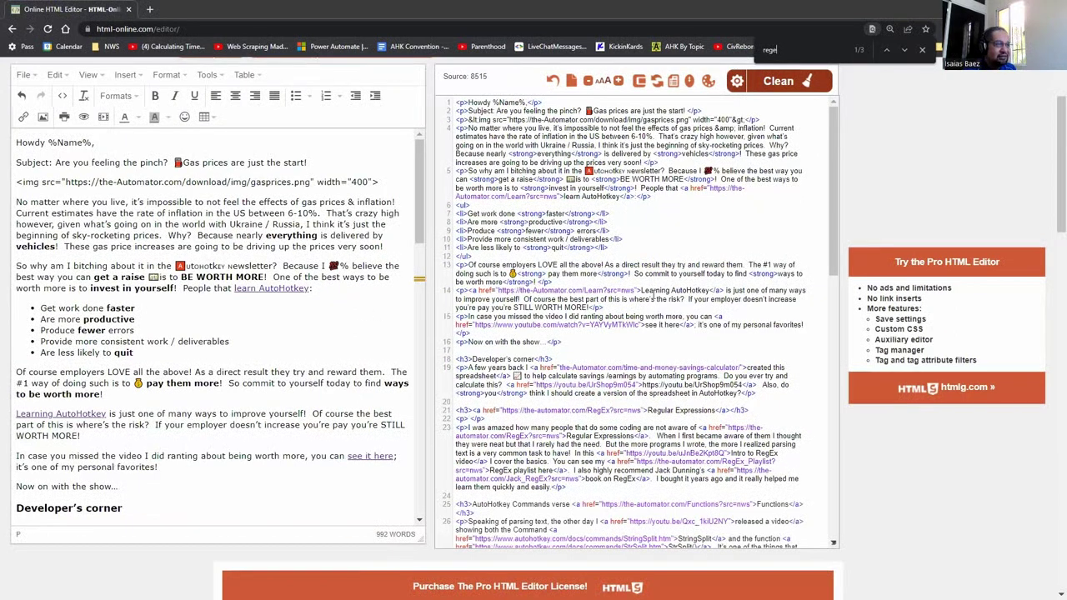
{"action": "scroll", "coordinate": [544, 387], "scroll_direction": "down", "scroll_amount": 3}
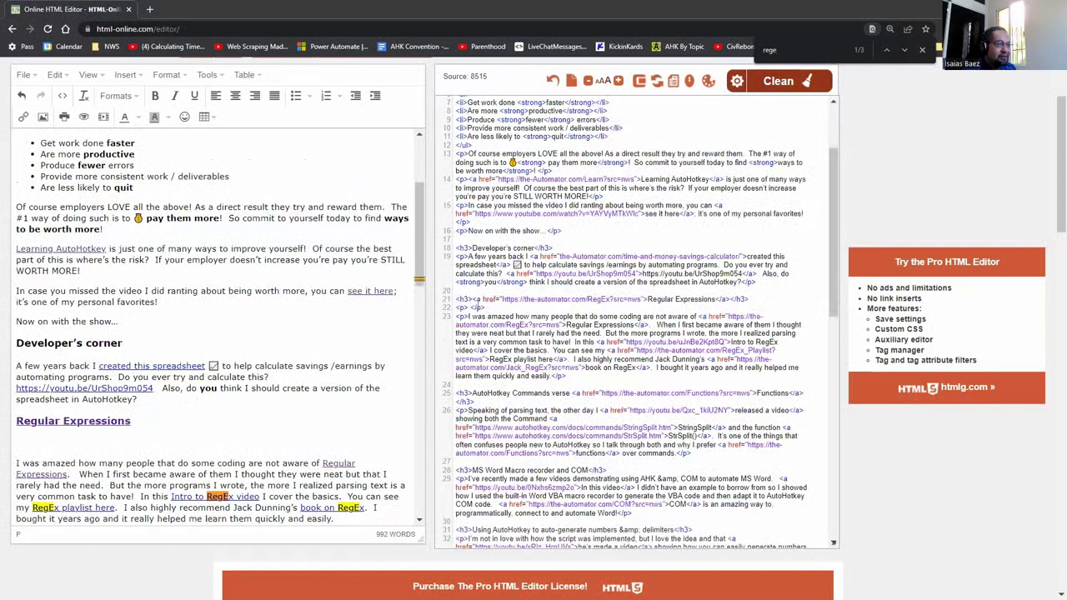
Step: Paste the Swiss Army knife image link into the Regular Expressions heading and delete the literal gasprices.png img text
{"action": "left_click", "coordinate": [731, 299]}
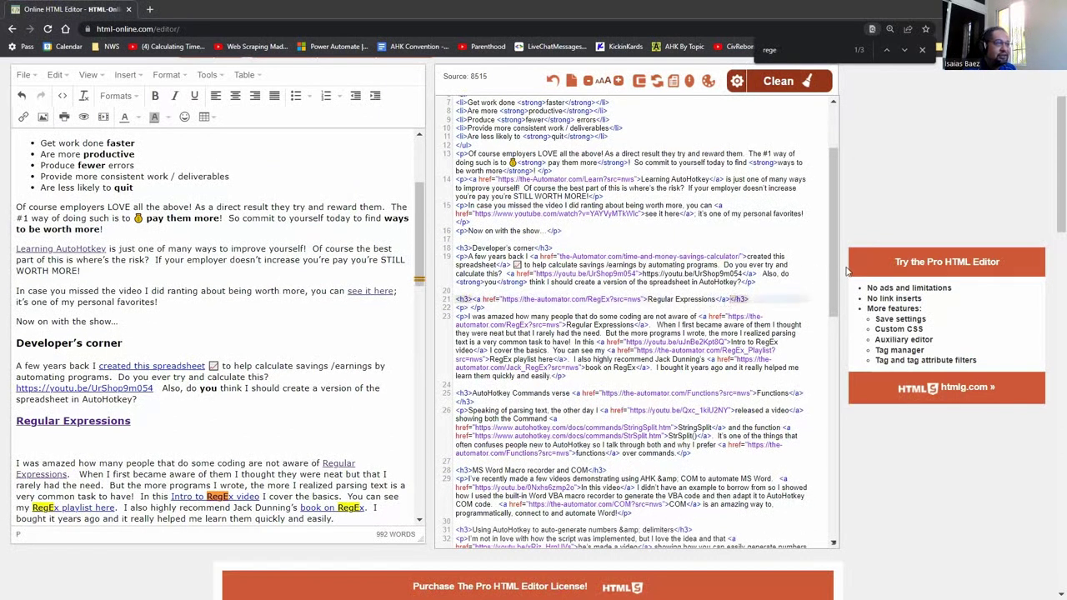
{"action": "type", "text": "<a href=\"https://the-Automator.com/trk?src=nws\" target=\"_blank\"><img src=\"https://the-Automator.com/download/img/Swiss%20army%20knife.png\" width=\"40\"></a>"}
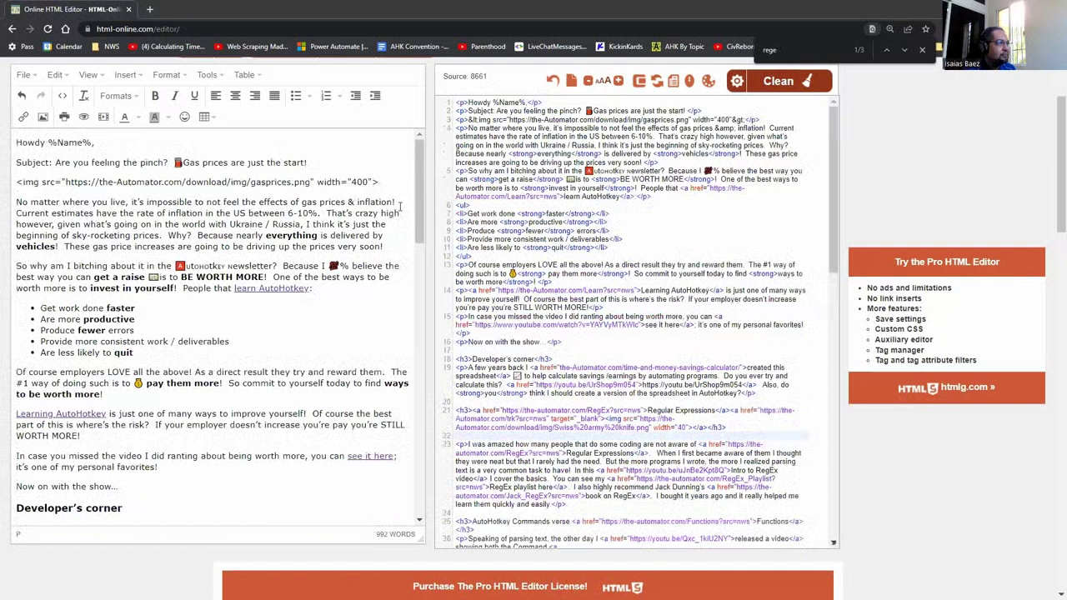
{"action": "key", "text": "shift+Home"}
{"action": "key", "text": "ctrl+c"}
{"action": "key", "text": "BackSpace"}
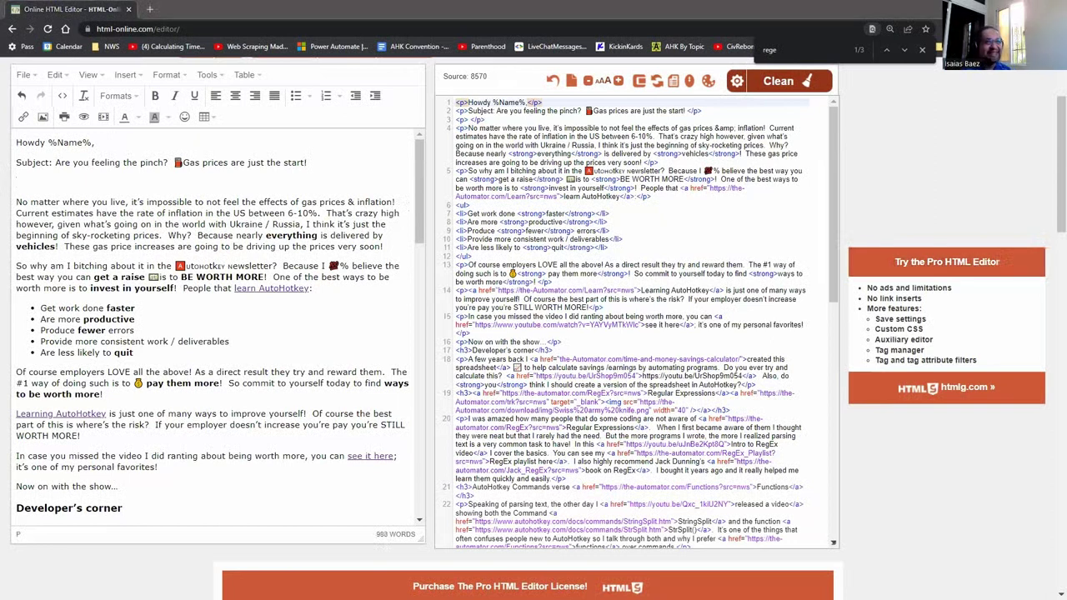
{"action": "key", "text": "alt+Tab"}
{"action": "type", "text": "f"}
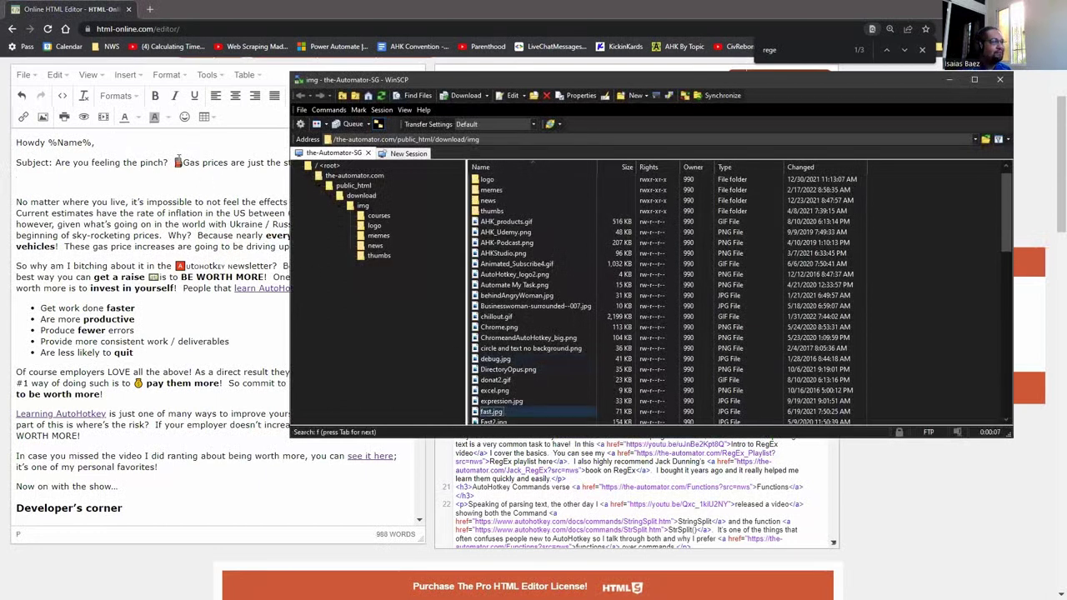
Step: Confirm gasprices.png (80 KB) is in WinSCP's img folder, then go back to the editor
{"action": "scroll", "coordinate": [510, 405], "scroll_direction": "down", "scroll_amount": 1}
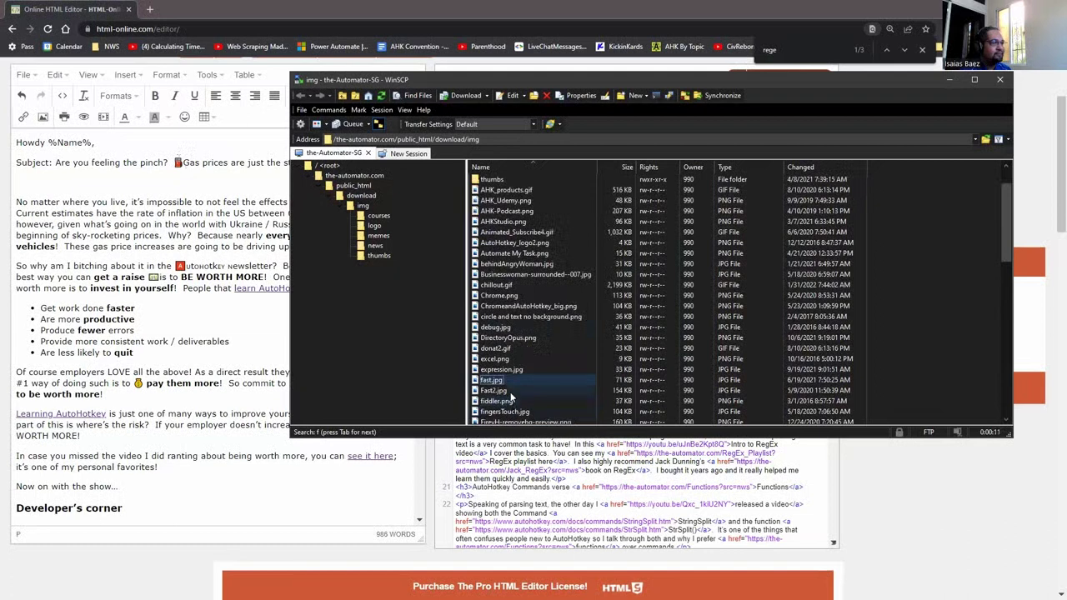
{"action": "scroll", "coordinate": [510, 399], "scroll_direction": "down", "scroll_amount": 3}
{"action": "left_click", "coordinate": [501, 372]}
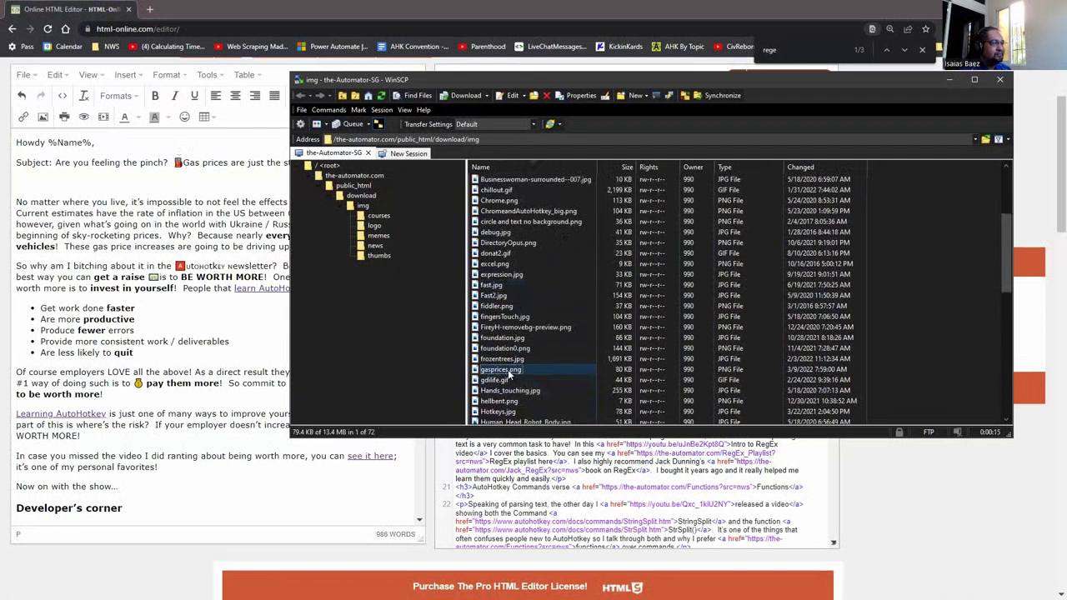
{"action": "left_click", "coordinate": [508, 369]}
{"action": "key", "text": "alt+Tab"}
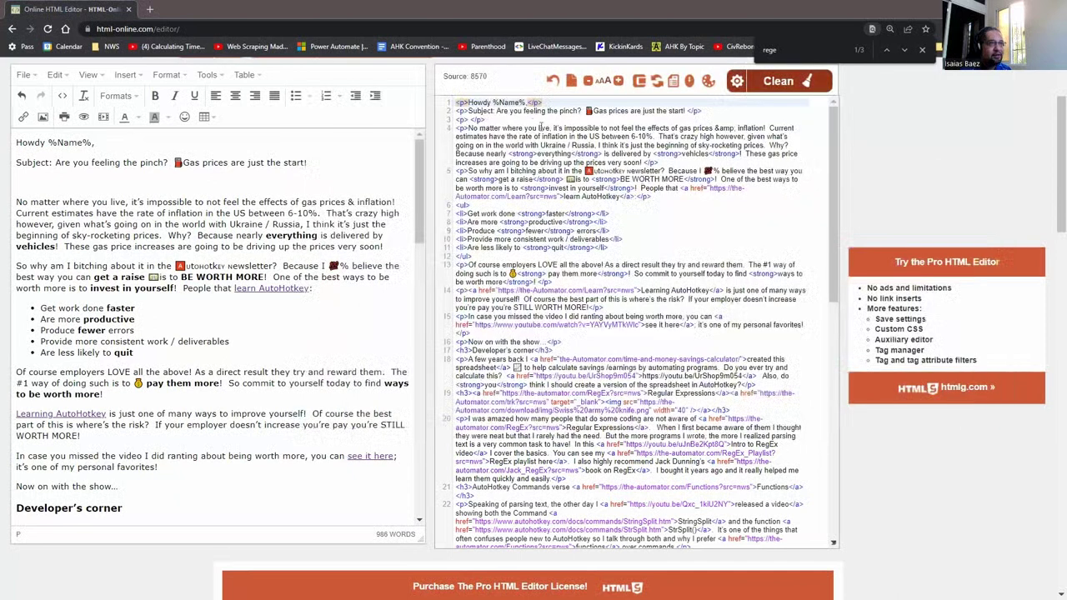
Step: Delete the Subject line and the empty line below the greeting
{"action": "left_click", "coordinate": [569, 111]}
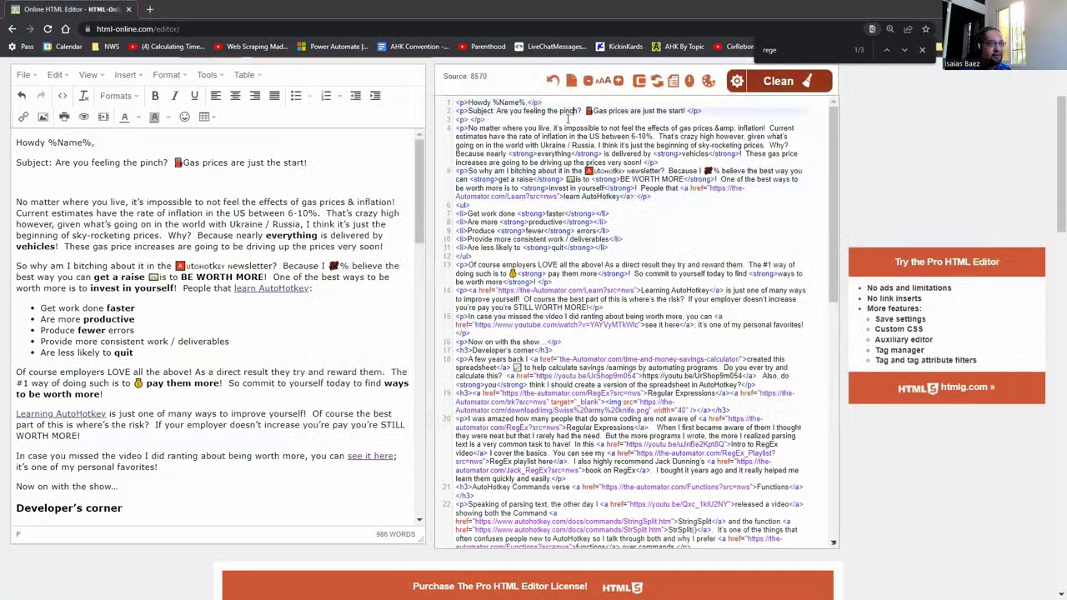
{"action": "key", "text": "Down"}
{"action": "key", "text": "Up"}
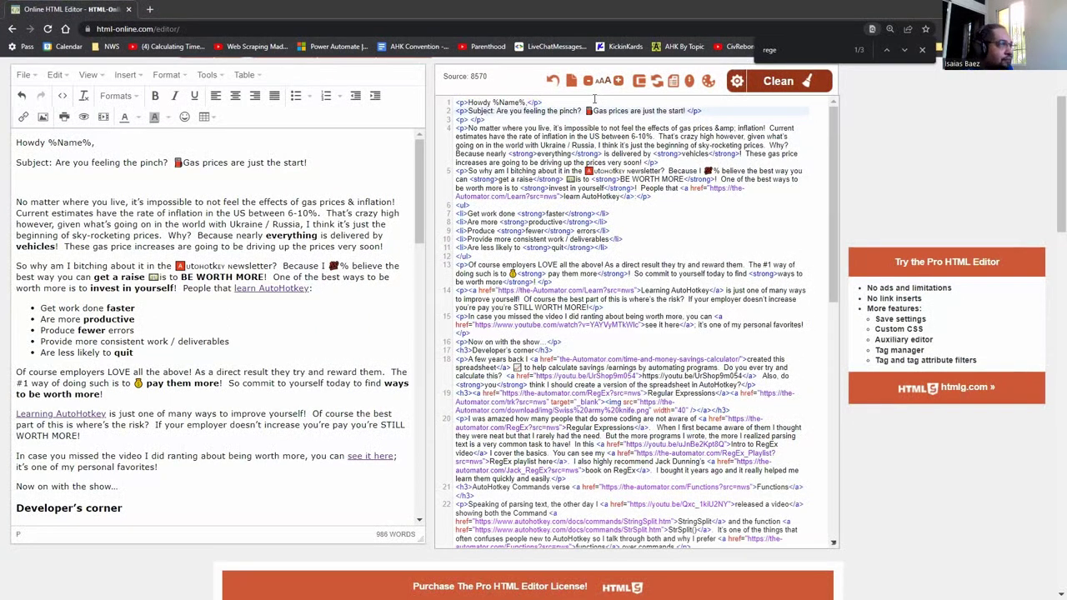
{"action": "key", "text": "Home"}
{"action": "key", "text": "shift+End"}
{"action": "key", "text": "Delete"}
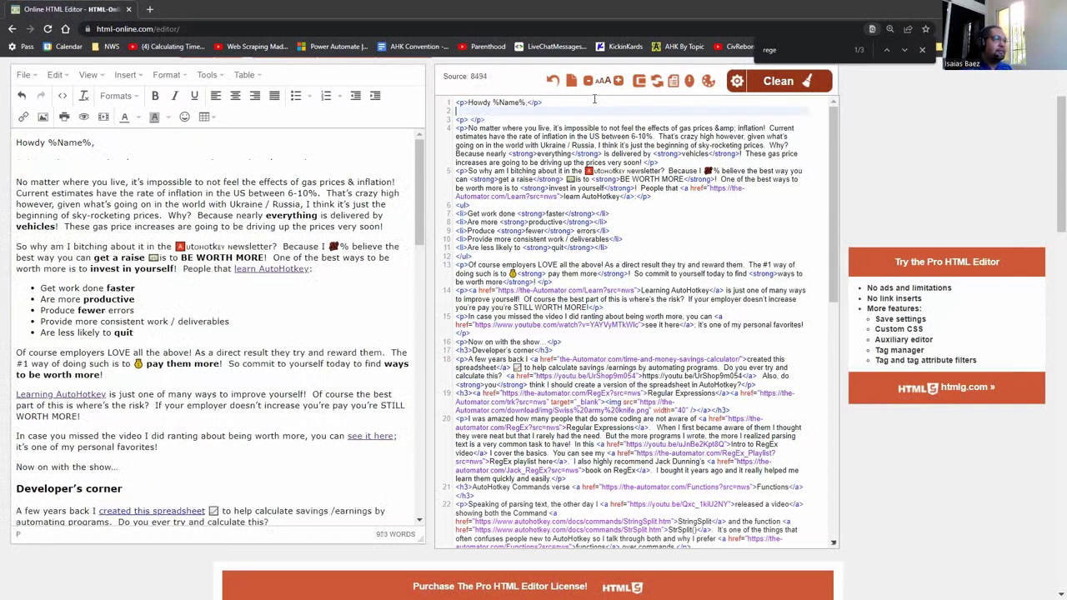
{"action": "key", "text": "Delete"}
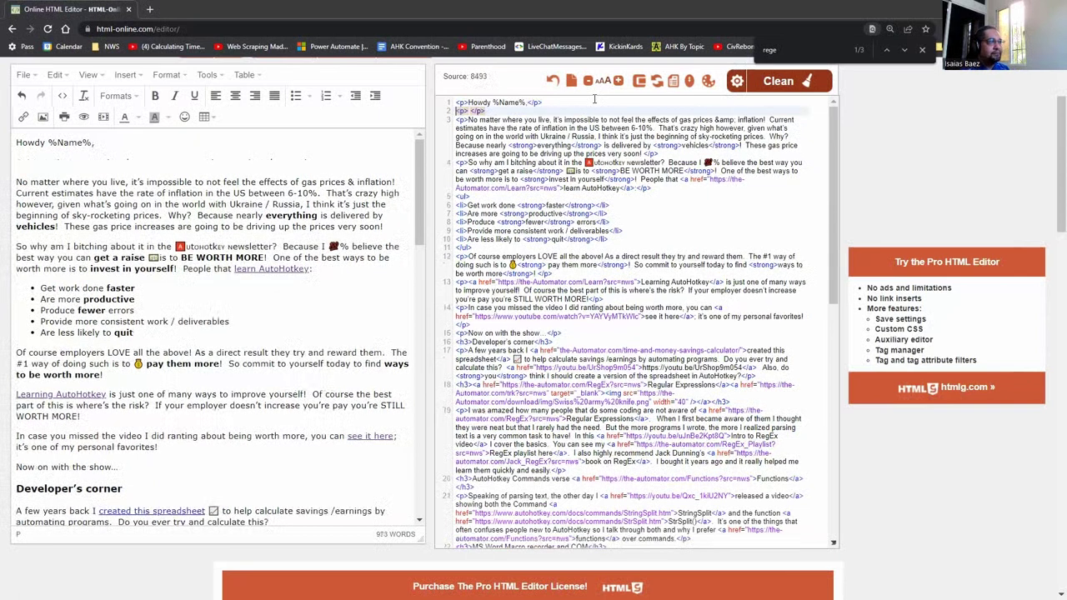
Step: Paste the gasprices.png img tag under the greeting and change its width from 400 to 80
{"action": "key", "text": "ctrl+v"}
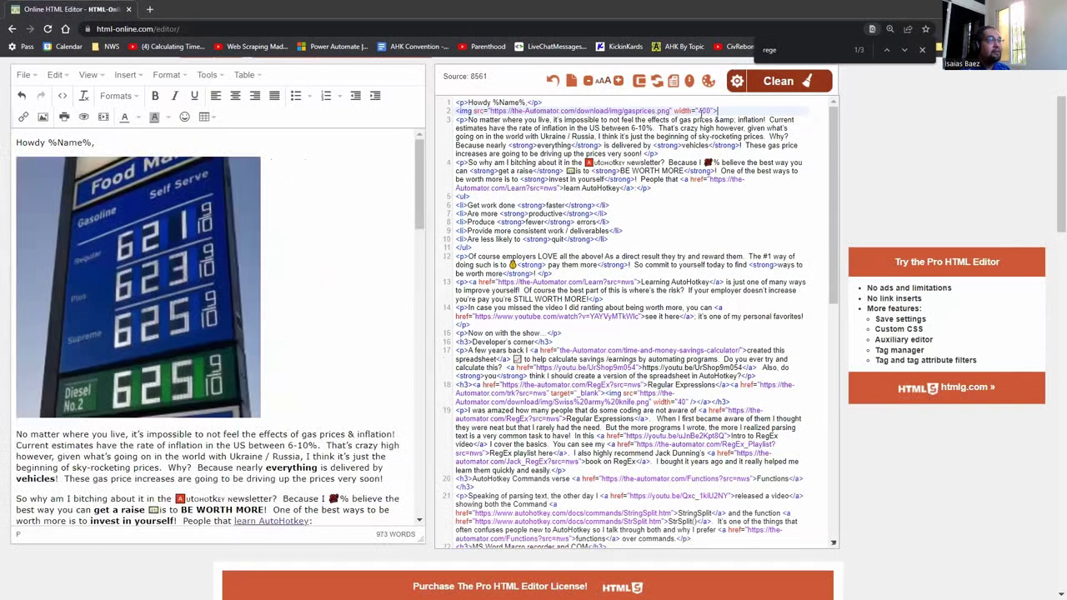
{"action": "key", "text": "BackSpace"}
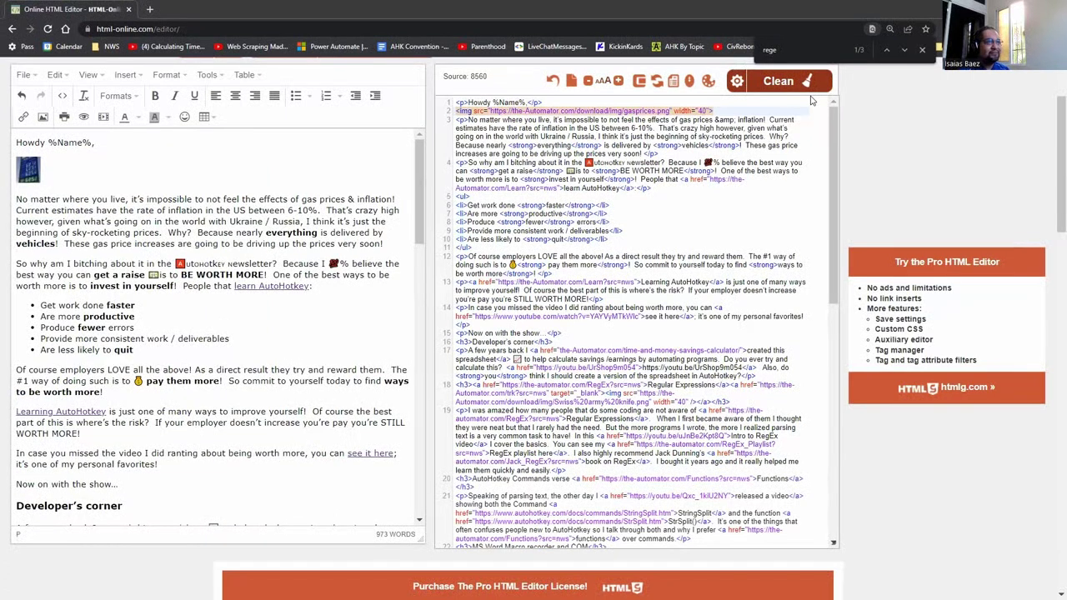
{"action": "type", "text": "8"}
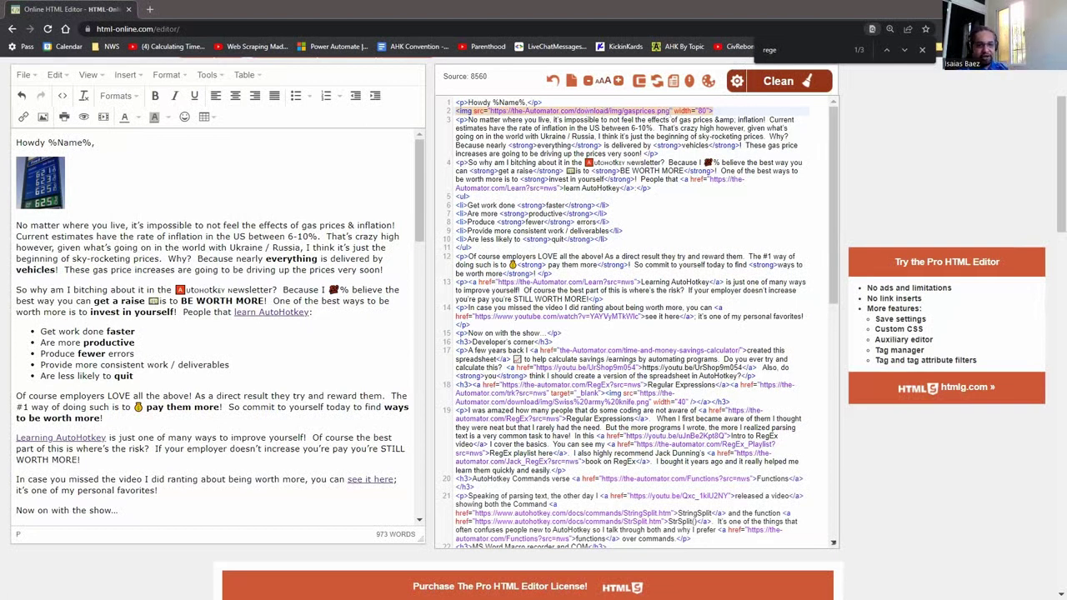
{"action": "key", "text": "alt+Tab"}
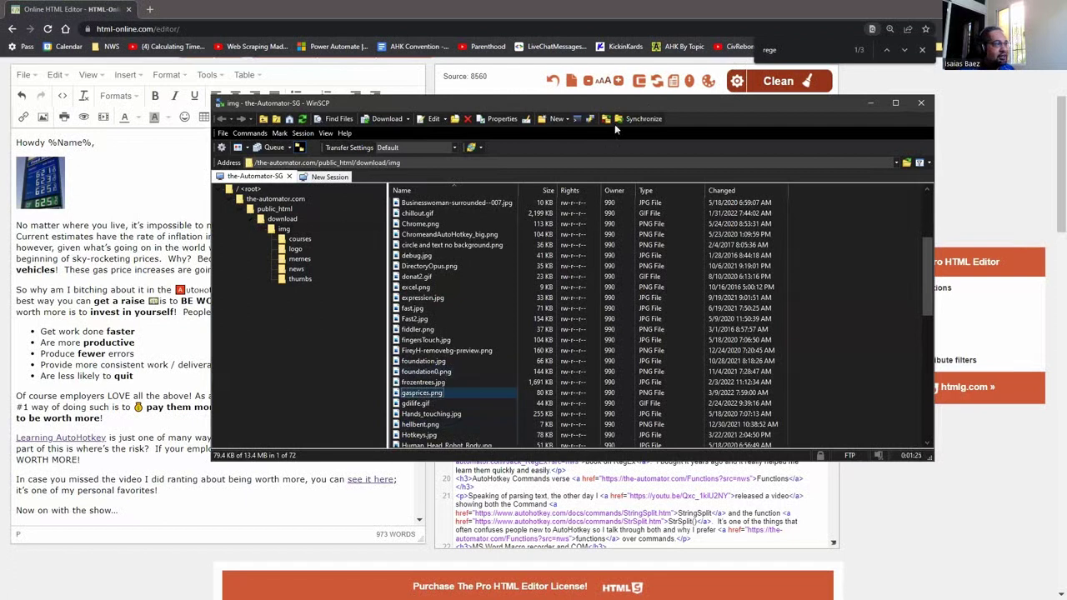
Step: Copy gasprices.png with its full path via File Names > Copy to Clipboard (Include Paths)
{"action": "key", "text": "alt+Tab"}
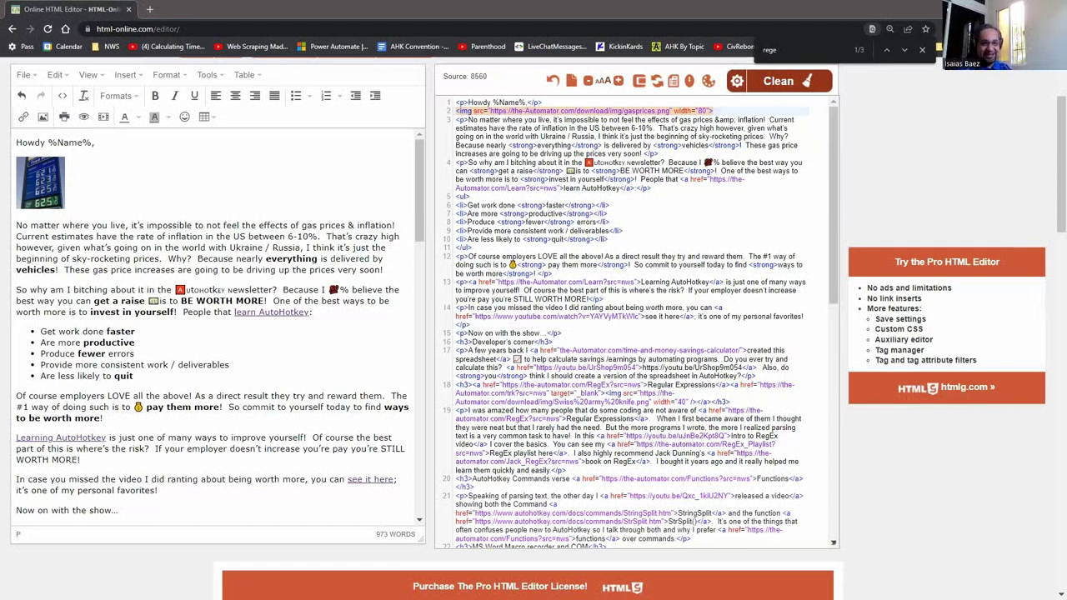
{"action": "key", "text": "alt+Tab"}
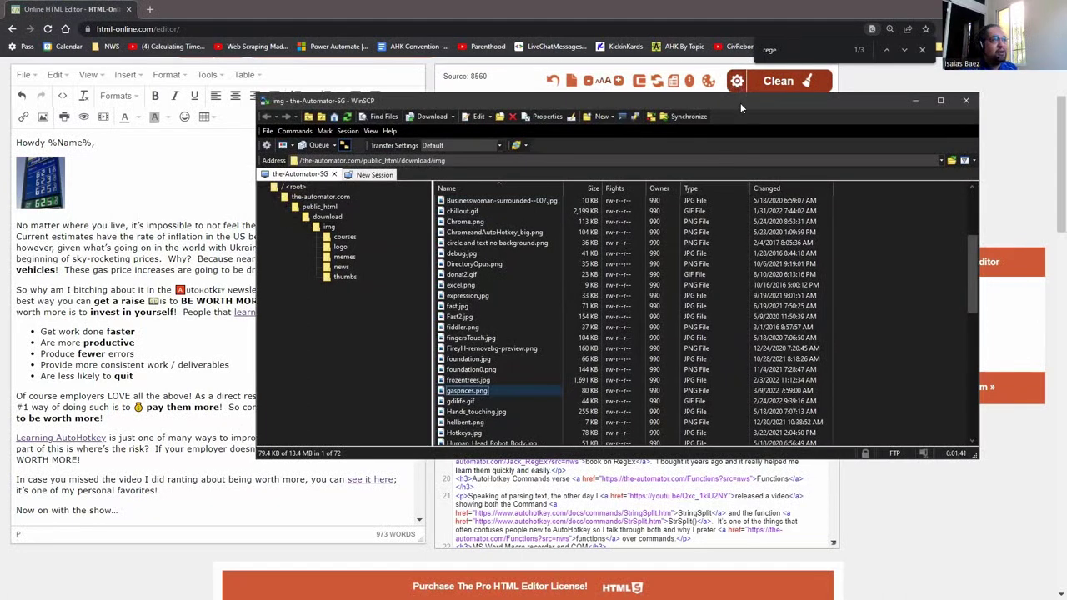
{"action": "left_click_drag", "start_coordinate": [741, 102], "coordinate": [742, 104]}
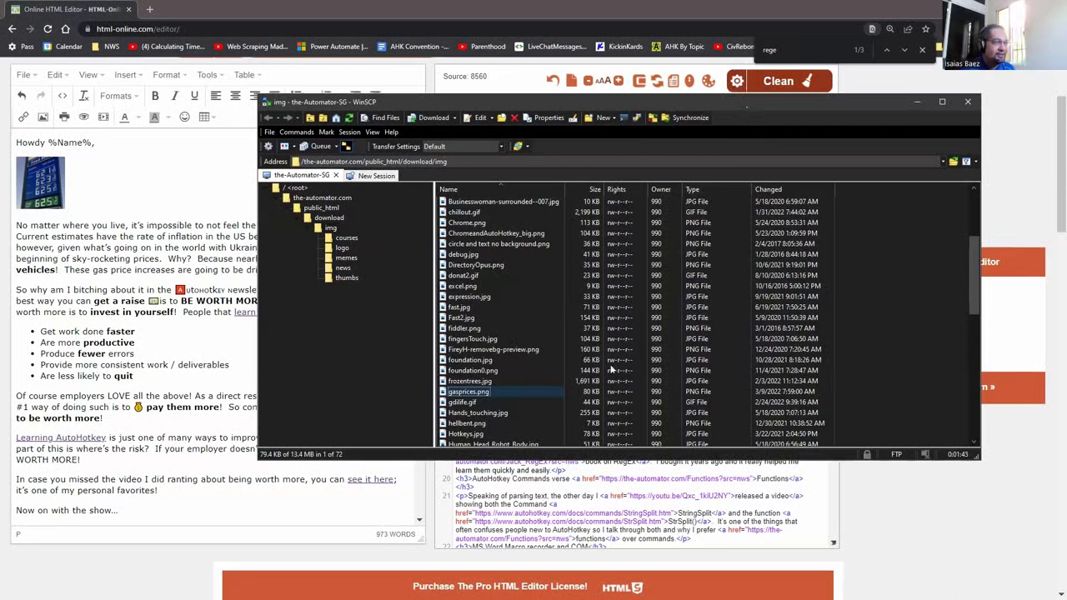
{"action": "right_click", "coordinate": [478, 388]}
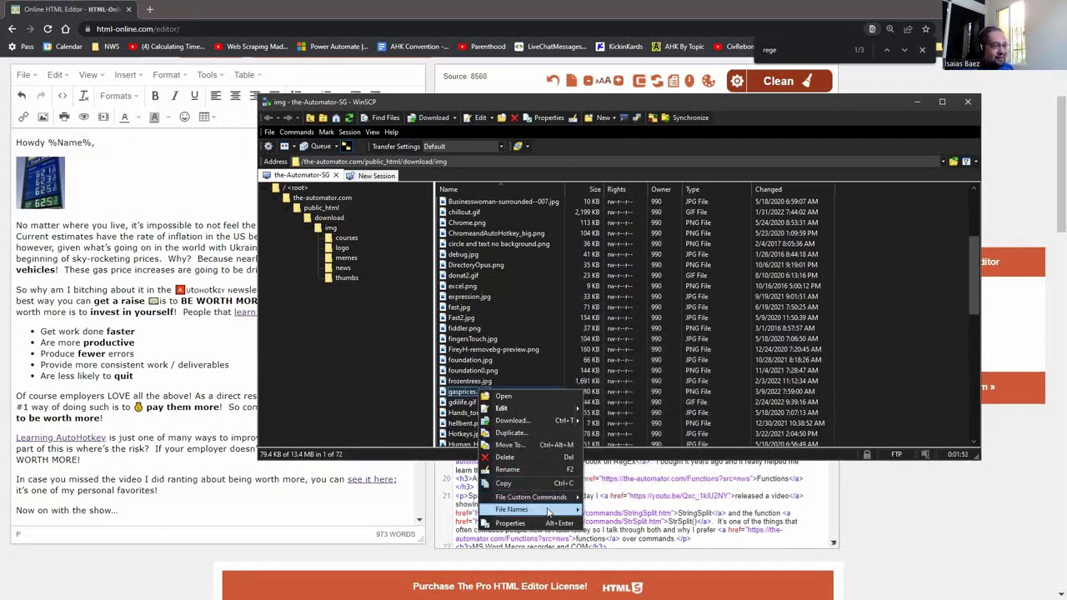
{"action": "mouse_move", "coordinate": [548, 509]}
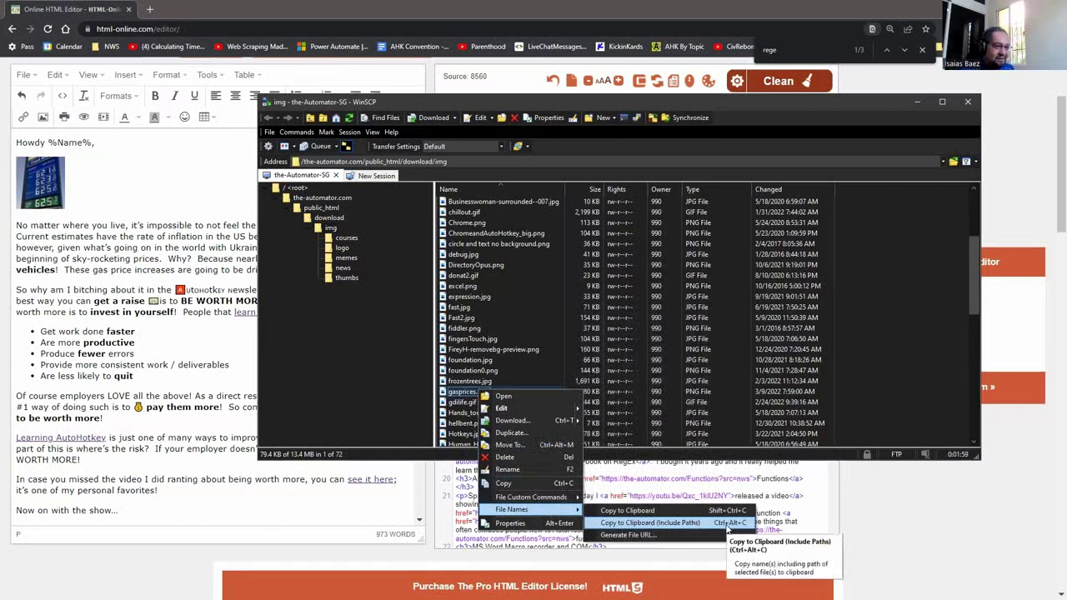
{"action": "left_click", "coordinate": [727, 525]}
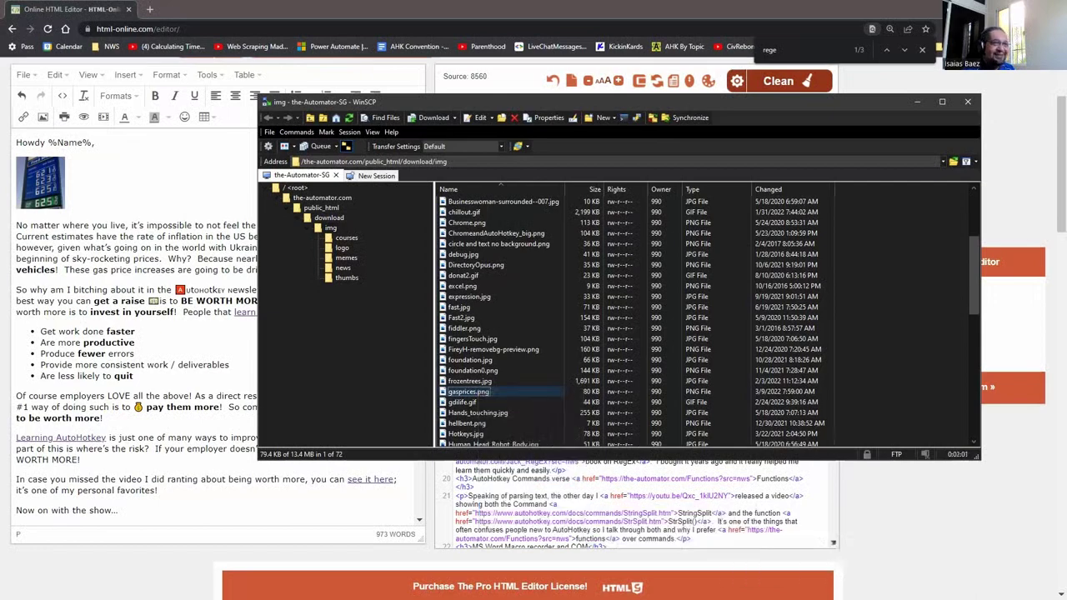
Step: Paste the gasprices.png server path into SciTE's Untitled tab and examine its public_html part
{"action": "key", "text": "alt+Tab"}
{"action": "type", "text": "/the-Automator.com/public_html/download/img/gasprices.png"}
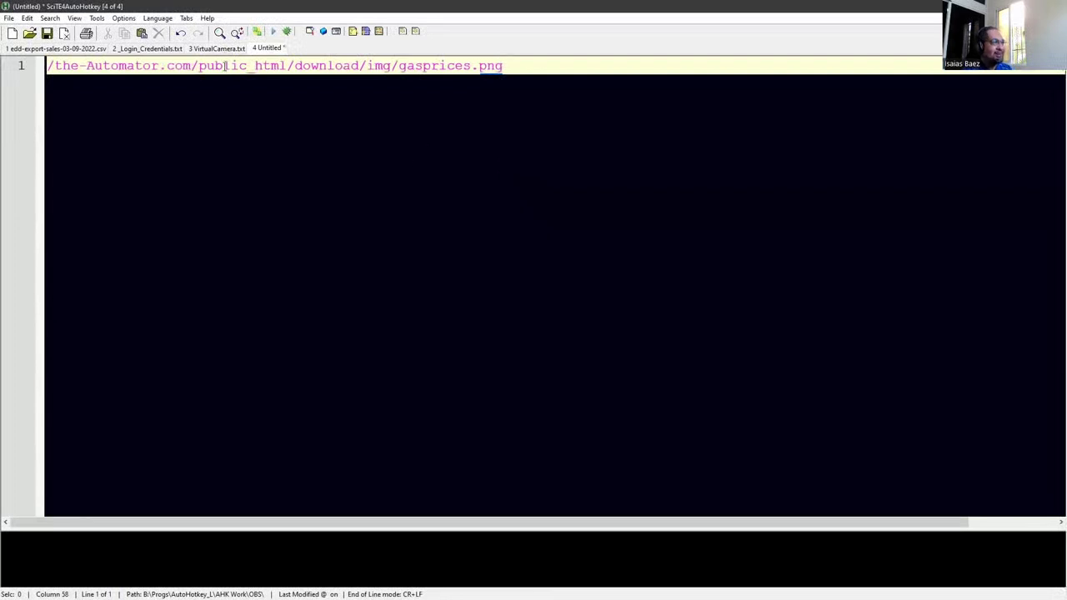
{"action": "left_click_drag", "start_coordinate": [199, 66], "coordinate": [288, 65]}
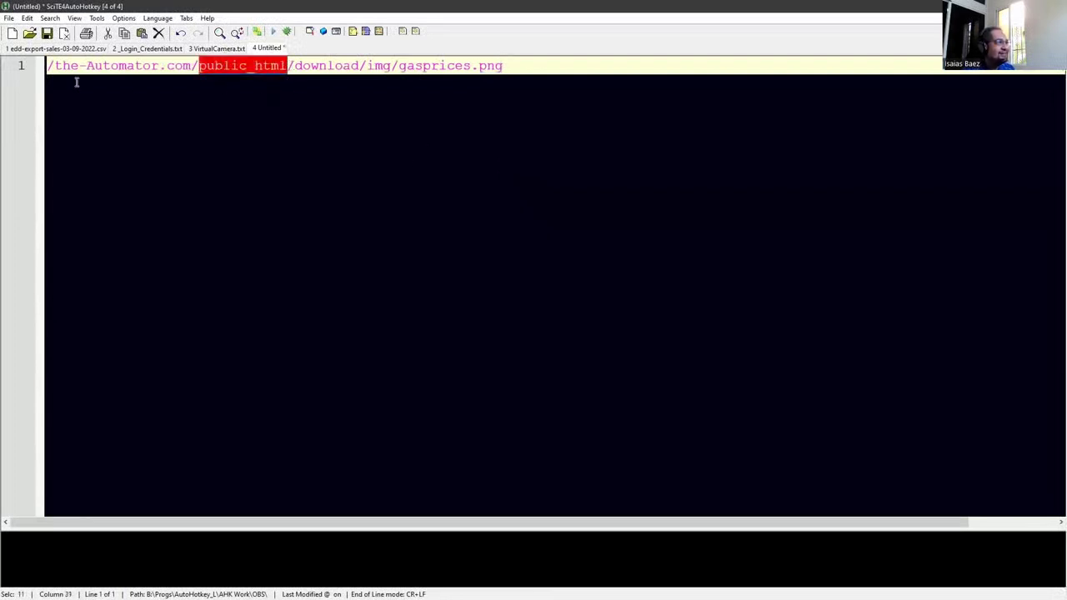
{"action": "left_click", "coordinate": [49, 66]}
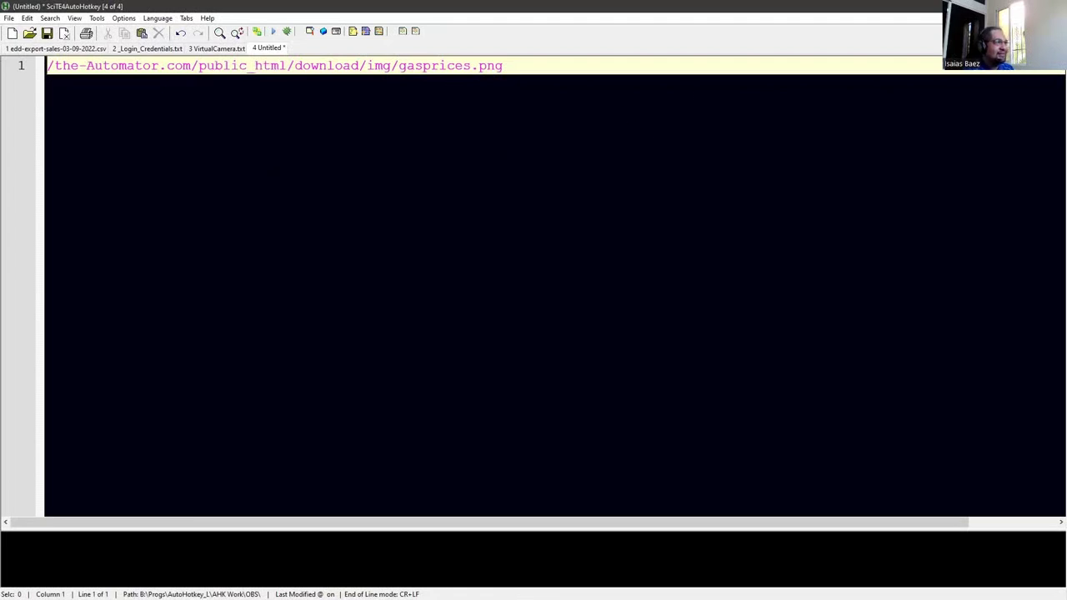
{"action": "key", "text": "alt+Tab"}
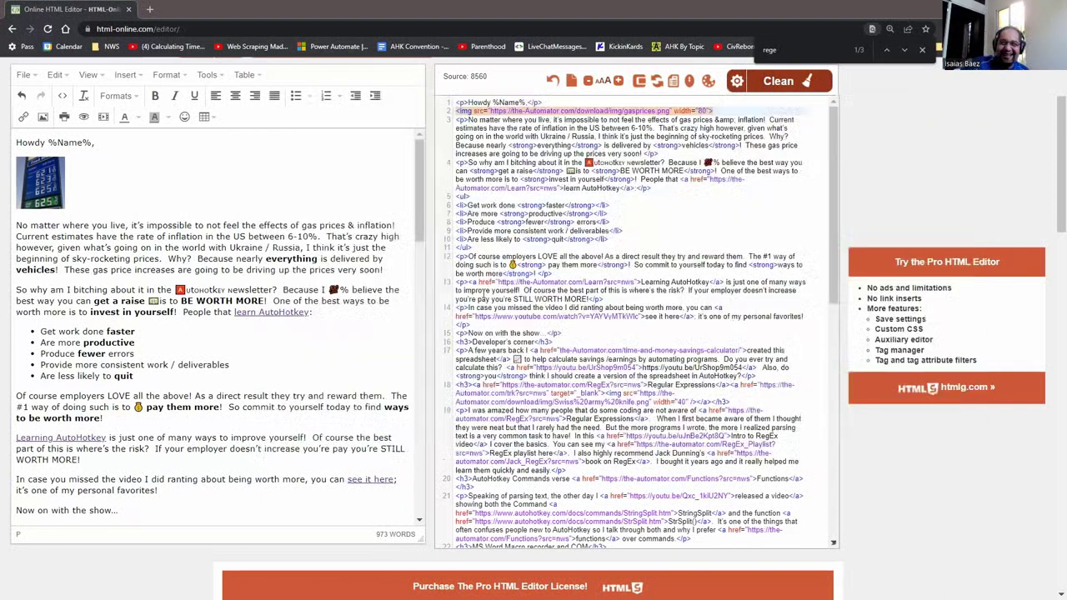
Step: Return to the editor source and scroll down to the worth-more video line
{"action": "left_click", "coordinate": [456, 333]}
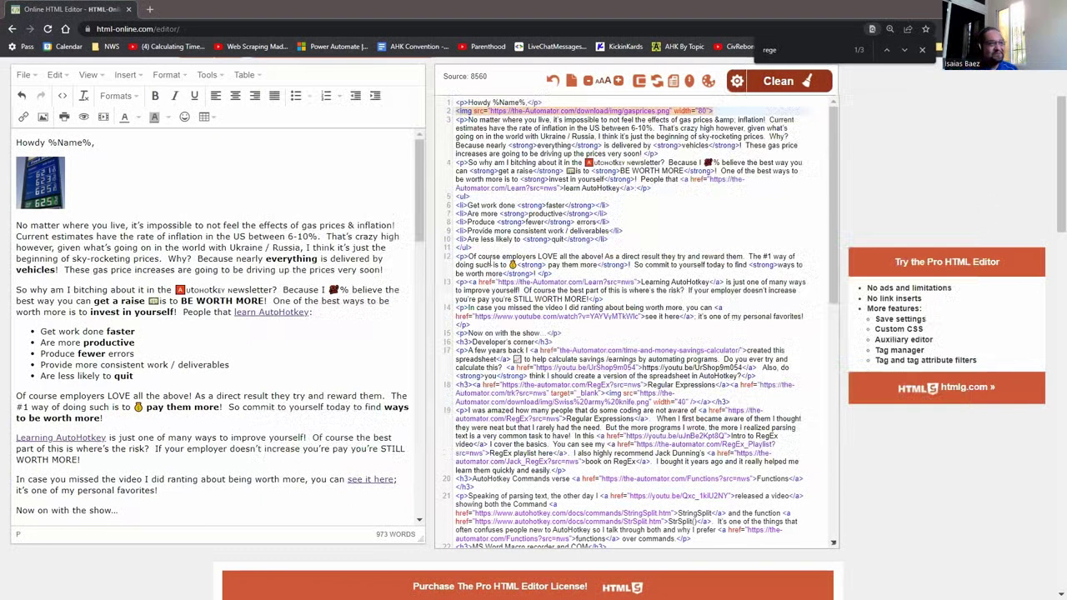
{"action": "left_click", "coordinate": [264, 312]}
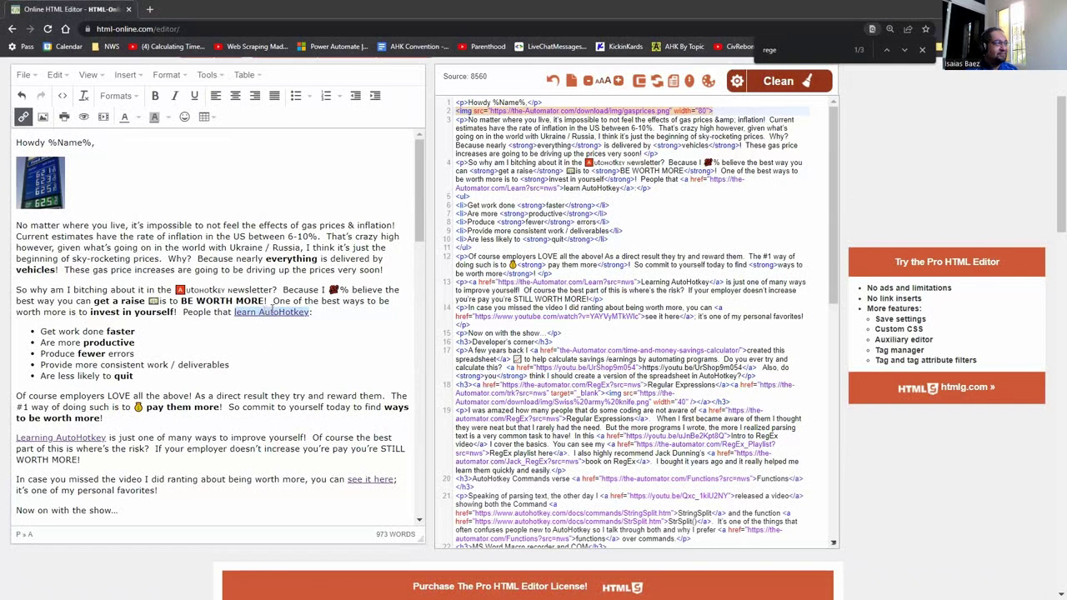
{"action": "scroll", "coordinate": [250, 331], "scroll_direction": "down", "scroll_amount": 2}
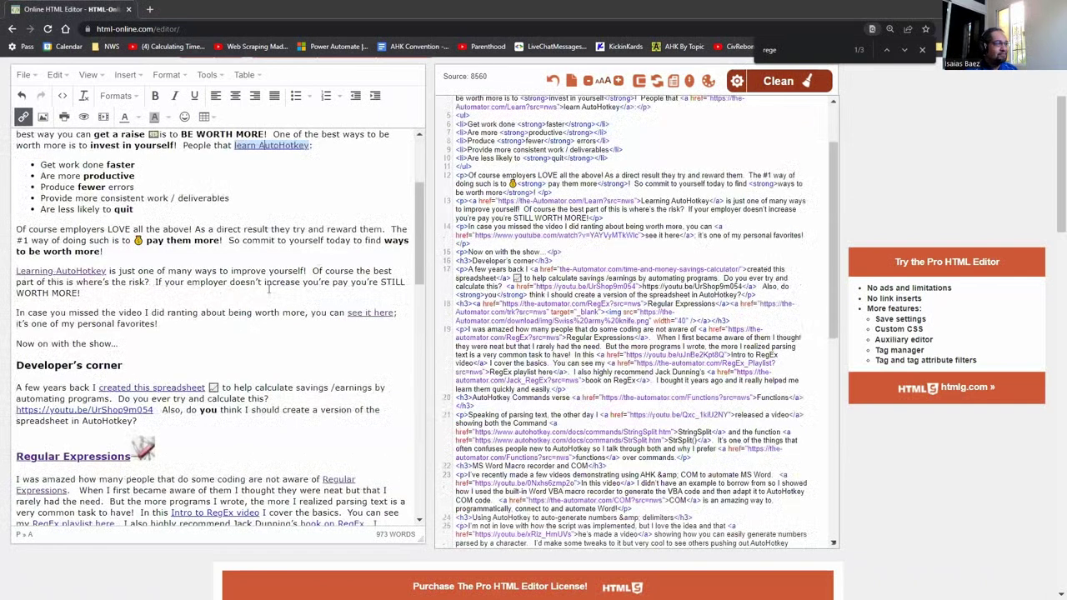
{"action": "scroll", "coordinate": [220, 261], "scroll_direction": "down", "scroll_amount": 1}
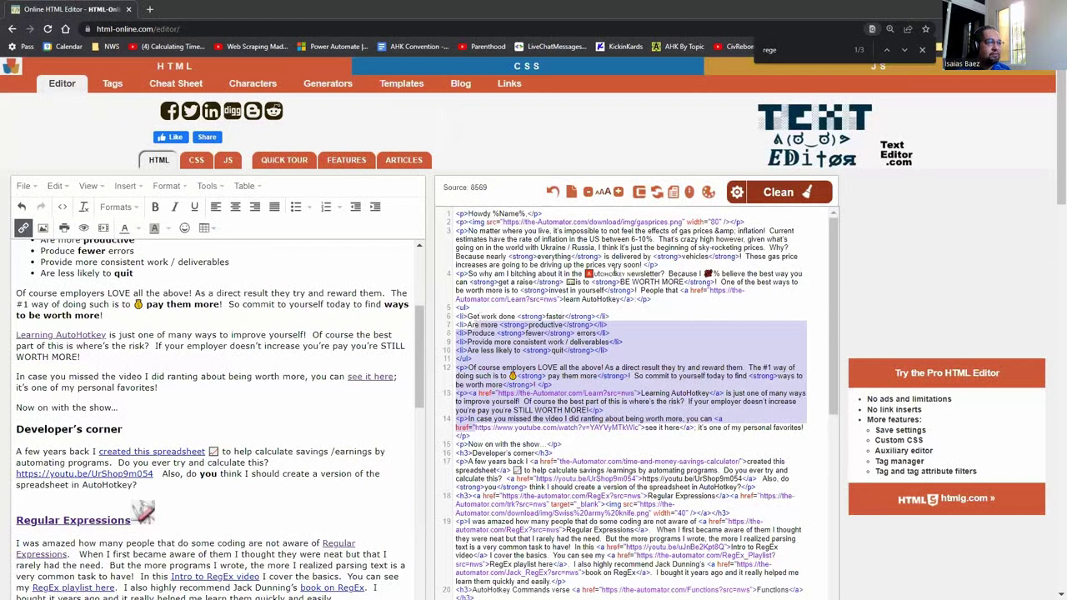
{"action": "scroll", "coordinate": [615, 269], "scroll_direction": "down", "scroll_amount": 3}
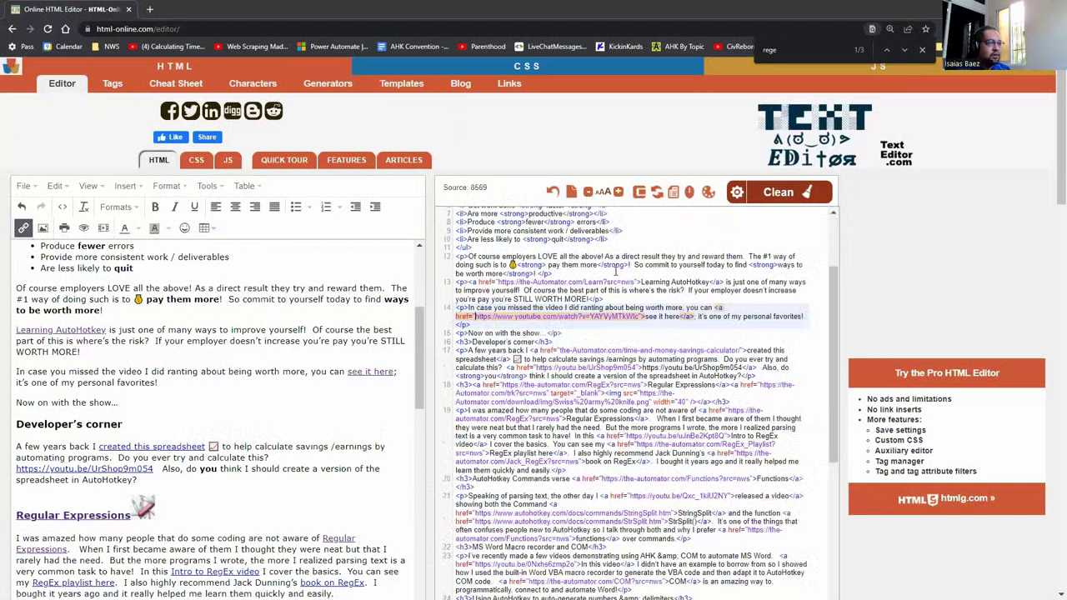
Step: Use the-Automator > Newsletter > HTML snippet to add a width-250 YouTube thumbnail and divider after the see-it-here paragraph
{"action": "right_click", "coordinate": [621, 275]}
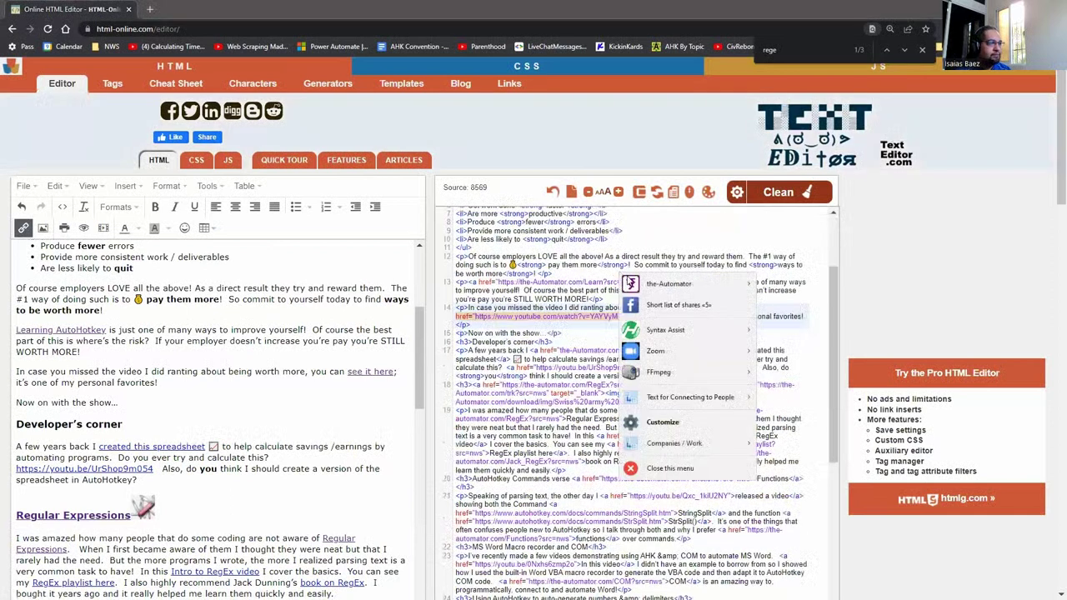
{"action": "mouse_move", "coordinate": [642, 287]}
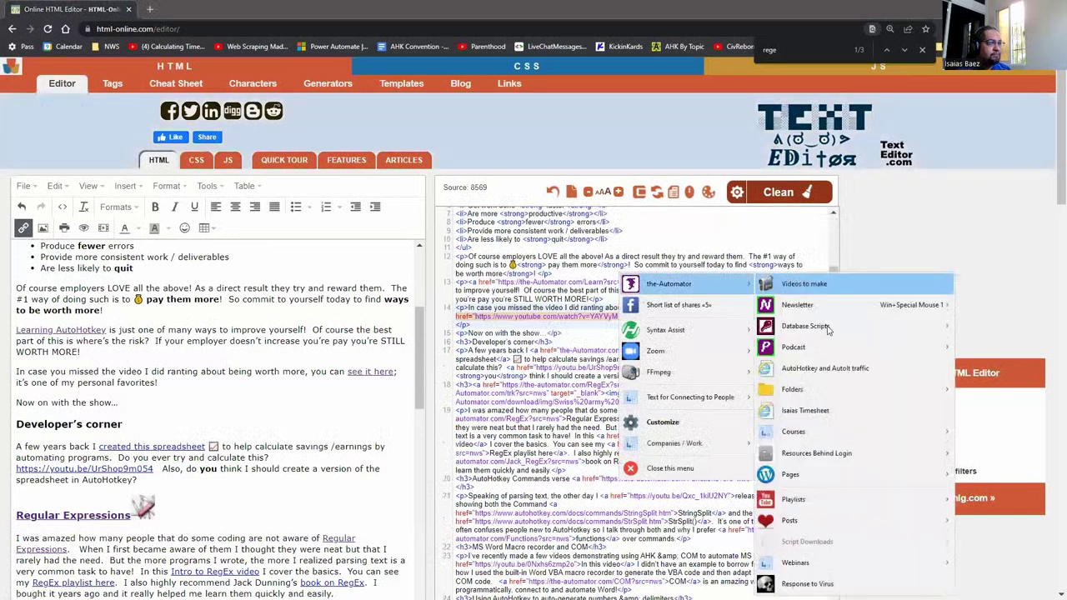
{"action": "mouse_move", "coordinate": [791, 313]}
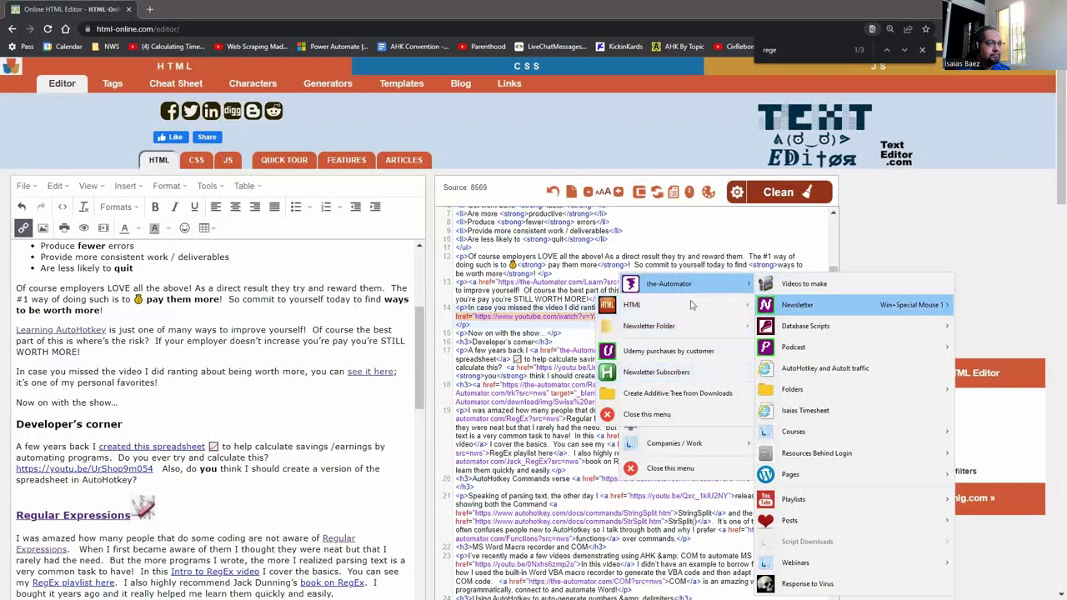
{"action": "mouse_move", "coordinate": [690, 305]}
{"action": "left_click", "coordinate": [825, 328]}
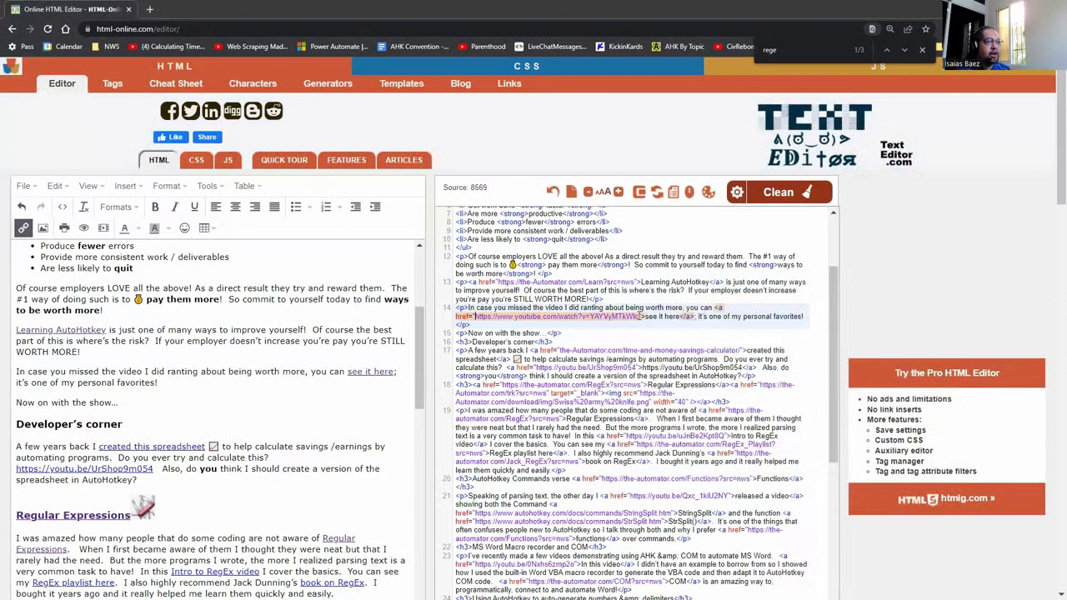
{"action": "left_click", "coordinate": [640, 317], "text": "shift"}
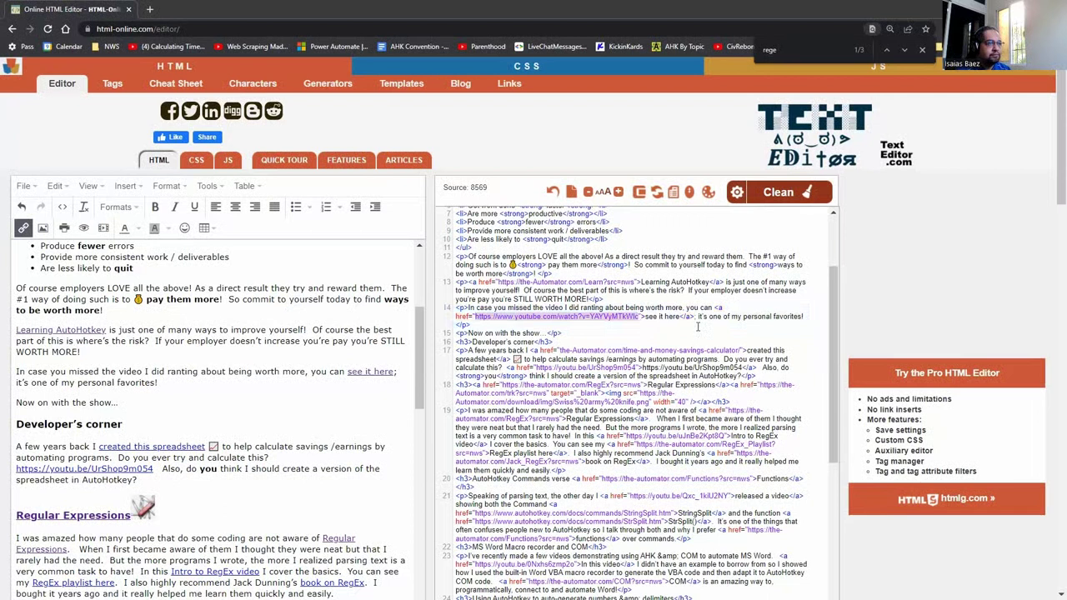
{"action": "key", "text": "ctrl+c"}
{"action": "left_click", "coordinate": [650, 324]}
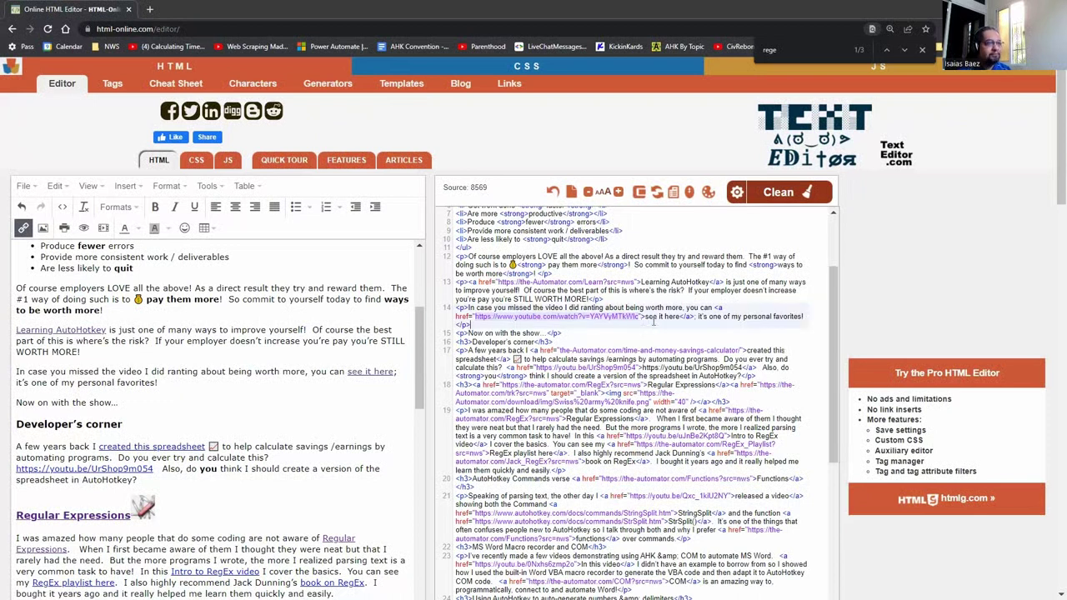
{"action": "key", "text": "ctrl+v"}
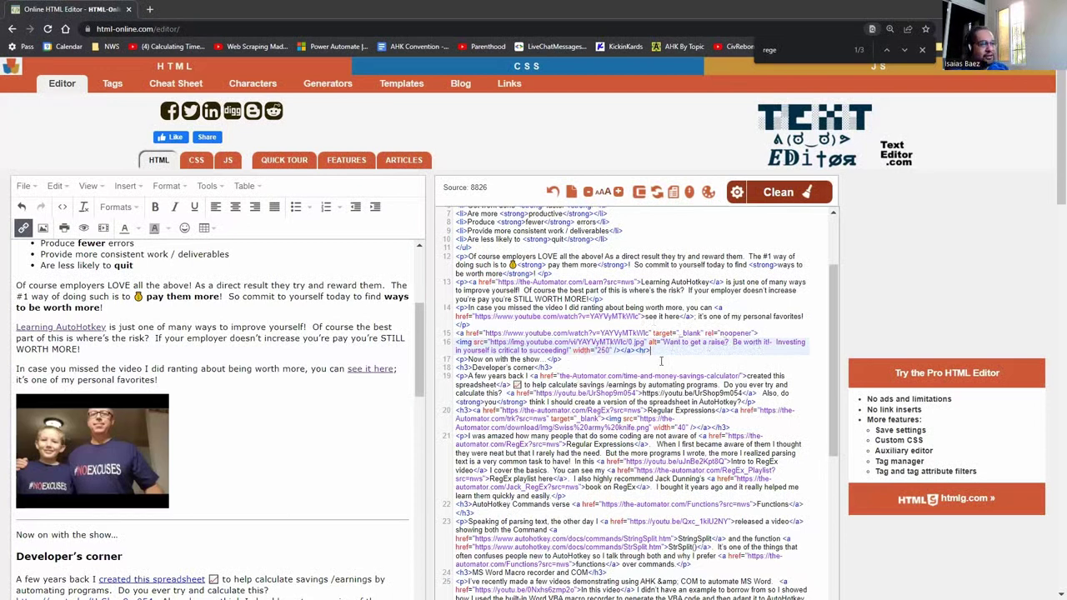
Step: Build a thumbnail link from the Intro to RegEx video URL and paste it after the Regular Expressions paragraph
{"action": "left_click_drag", "start_coordinate": [652, 350], "coordinate": [638, 347]}
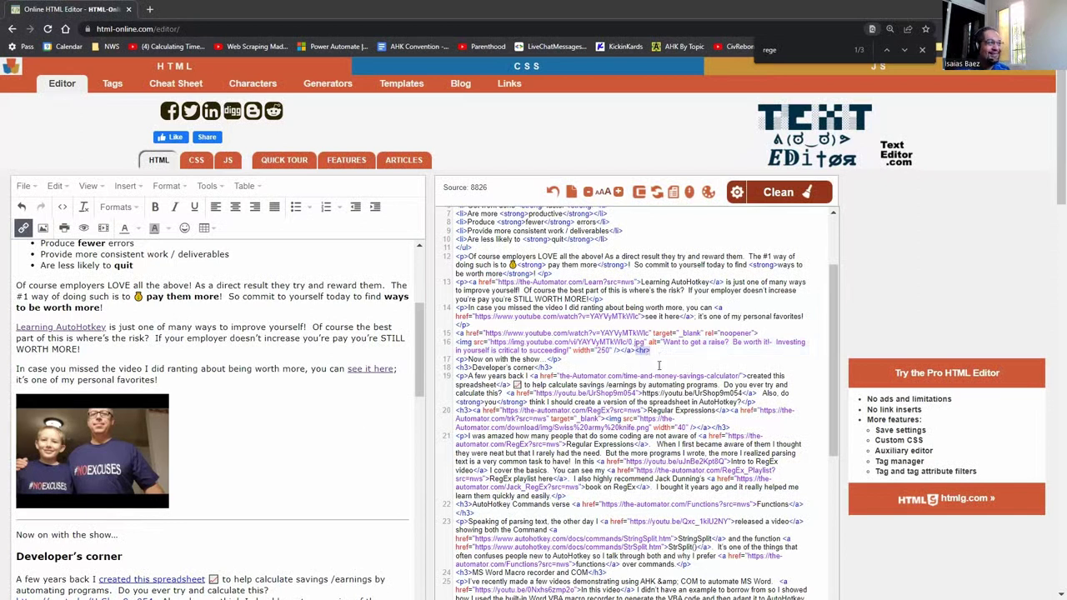
{"action": "scroll", "coordinate": [658, 364], "scroll_direction": "down", "scroll_amount": 3}
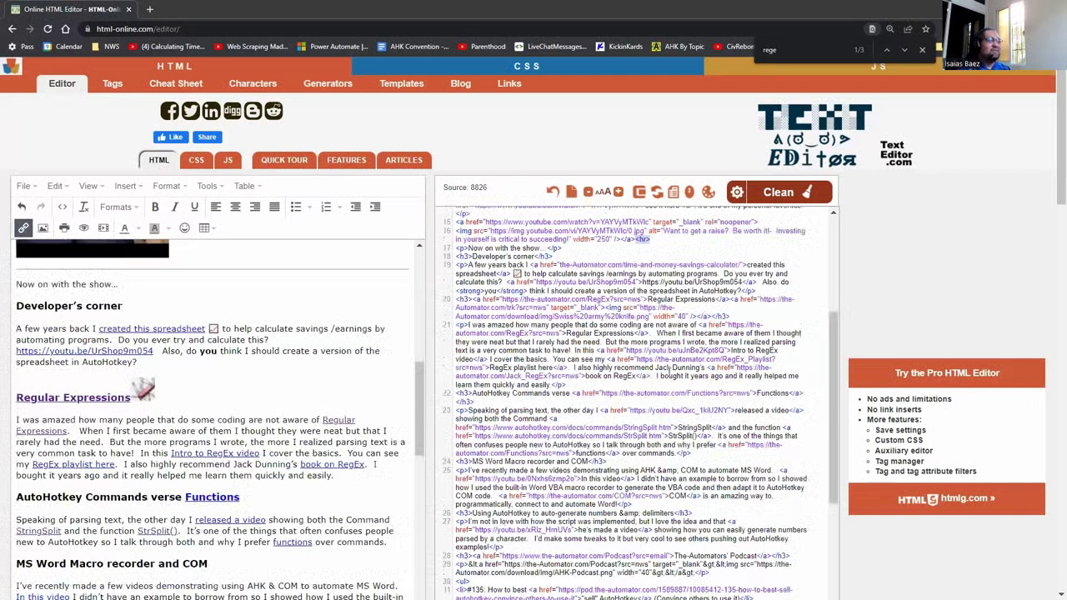
{"action": "scroll", "coordinate": [669, 375], "scroll_direction": "up", "scroll_amount": 2}
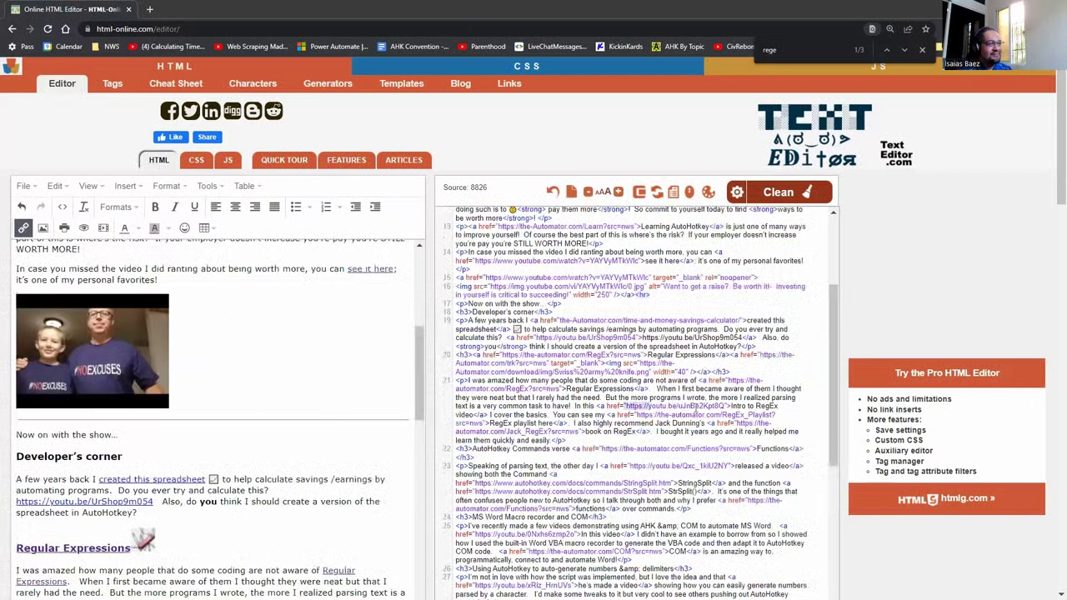
{"action": "left_click_drag", "start_coordinate": [648, 407], "coordinate": [722, 409]}
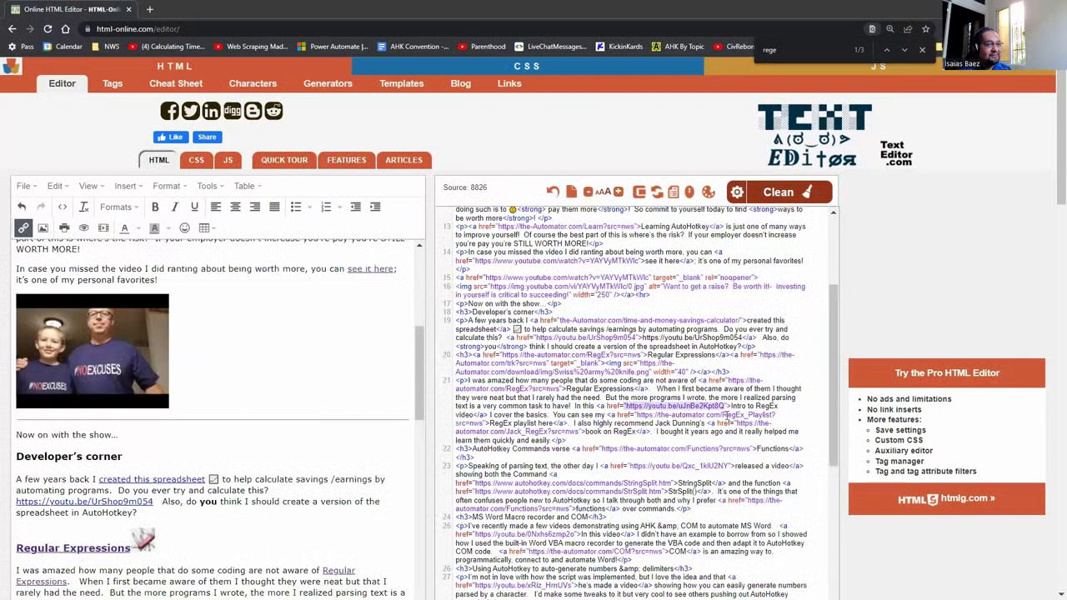
{"action": "key", "text": "ctrl+c"}
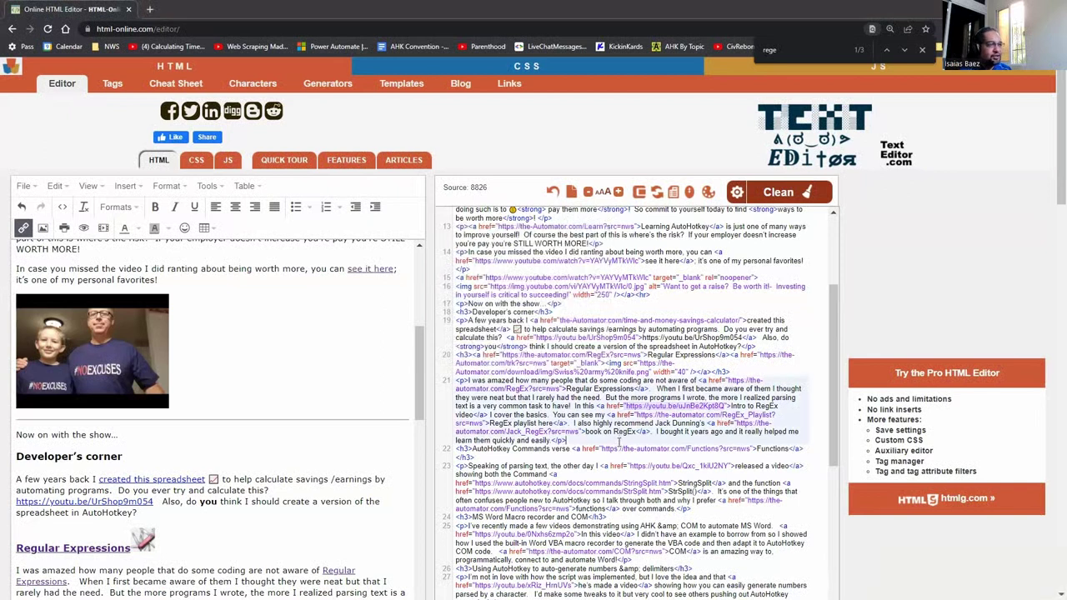
{"action": "key", "text": "ctrl+v"}
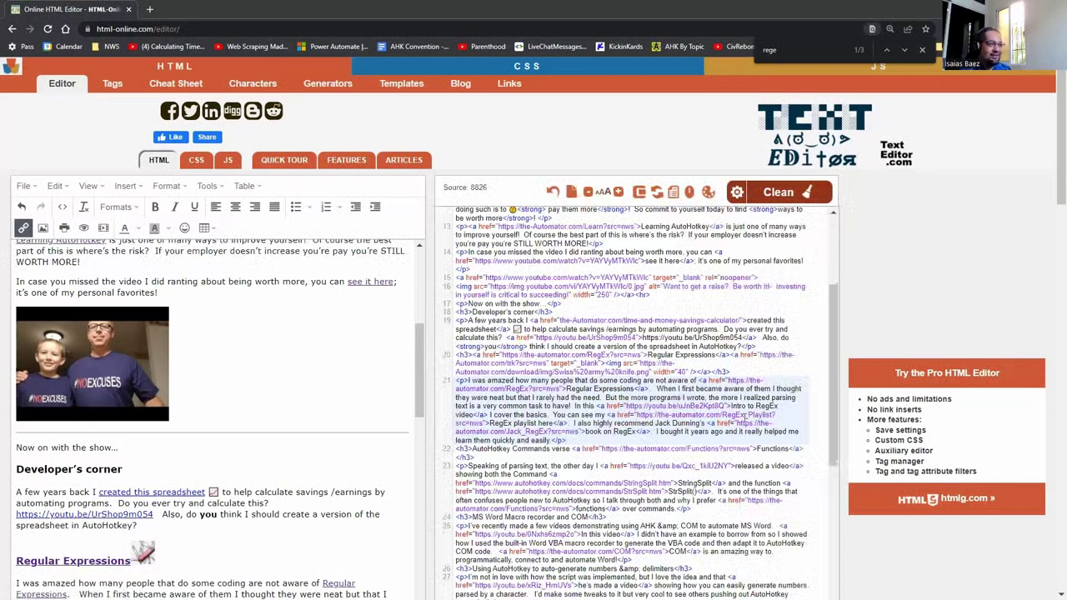
{"action": "scroll", "coordinate": [744, 414], "scroll_direction": "down", "scroll_amount": 2}
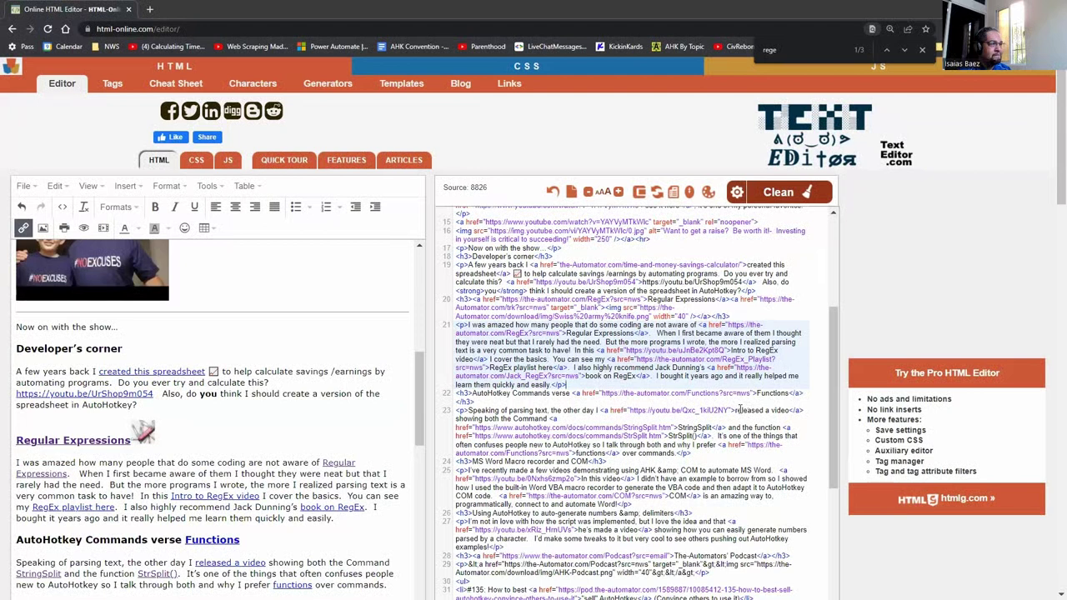
{"action": "scroll", "coordinate": [740, 409], "scroll_direction": "down", "scroll_amount": 2}
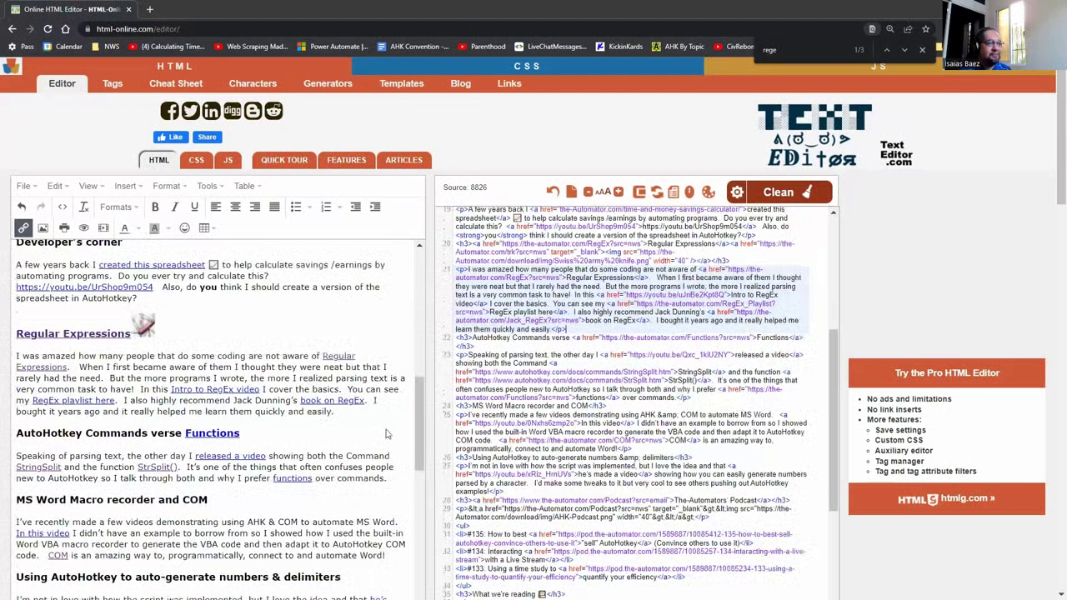
{"action": "scroll", "coordinate": [337, 431], "scroll_direction": "down", "scroll_amount": 2}
{"action": "scroll", "coordinate": [339, 432], "scroll_direction": "down", "scroll_amount": 3}
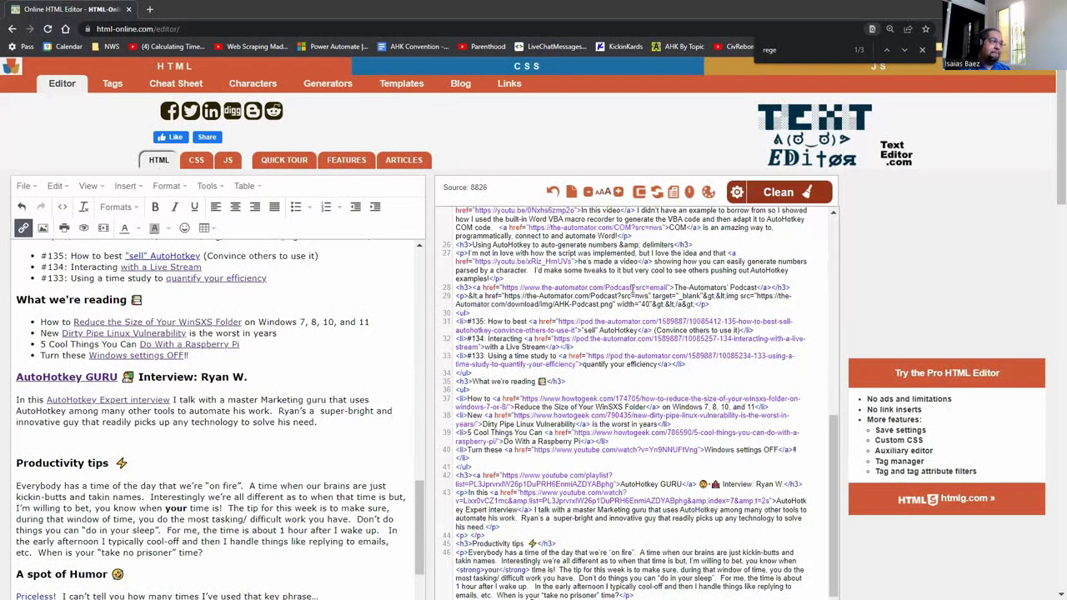
{"action": "scroll", "coordinate": [634, 289], "scroll_direction": "down", "scroll_amount": 1}
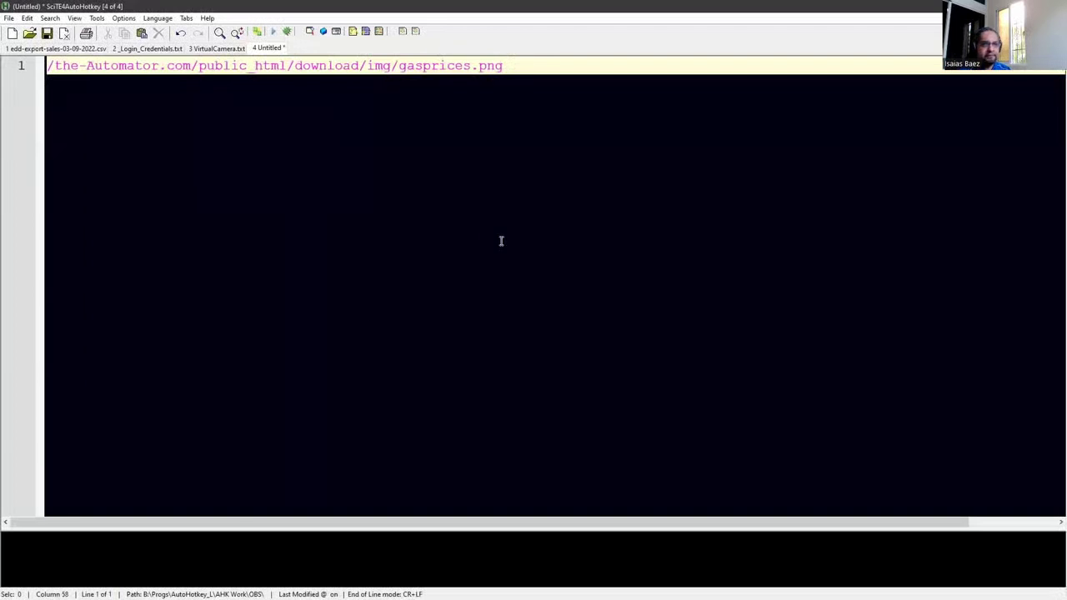
Step: Insert the Quick Access Popup HTML Banner table of AutoHotkey course links below the gasprices.png path
{"action": "key", "text": "Return"}
{"action": "key", "text": "Return"}
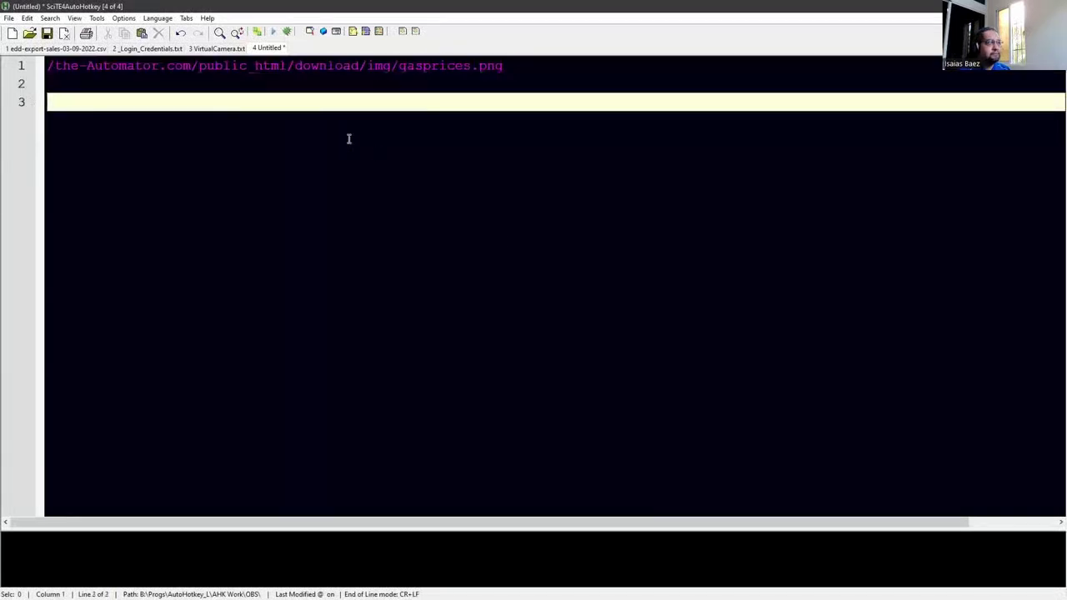
{"action": "middle_click", "coordinate": [348, 138]}
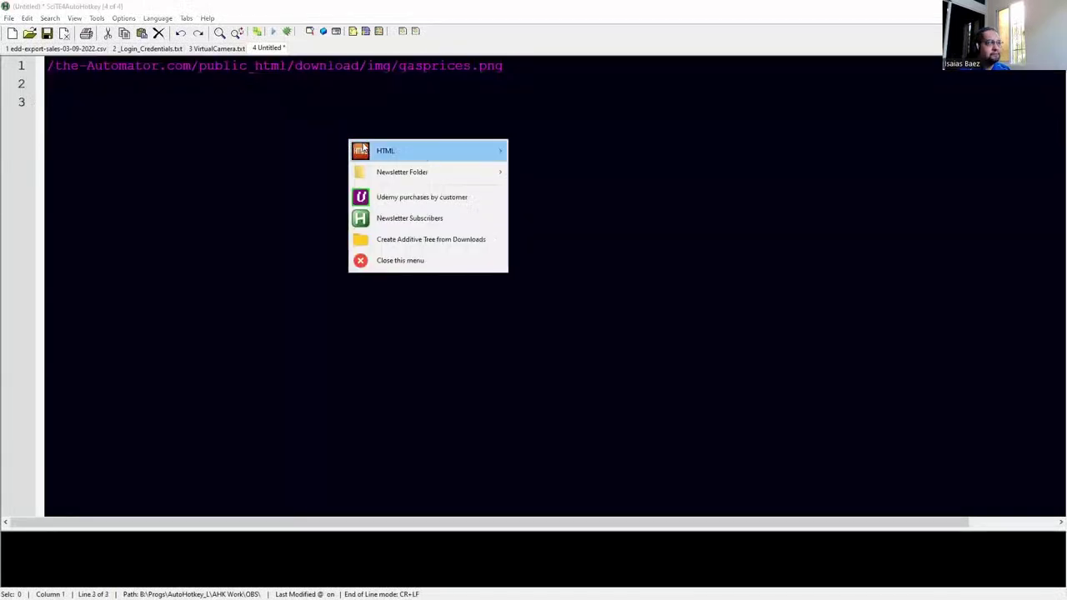
{"action": "mouse_move", "coordinate": [363, 146]}
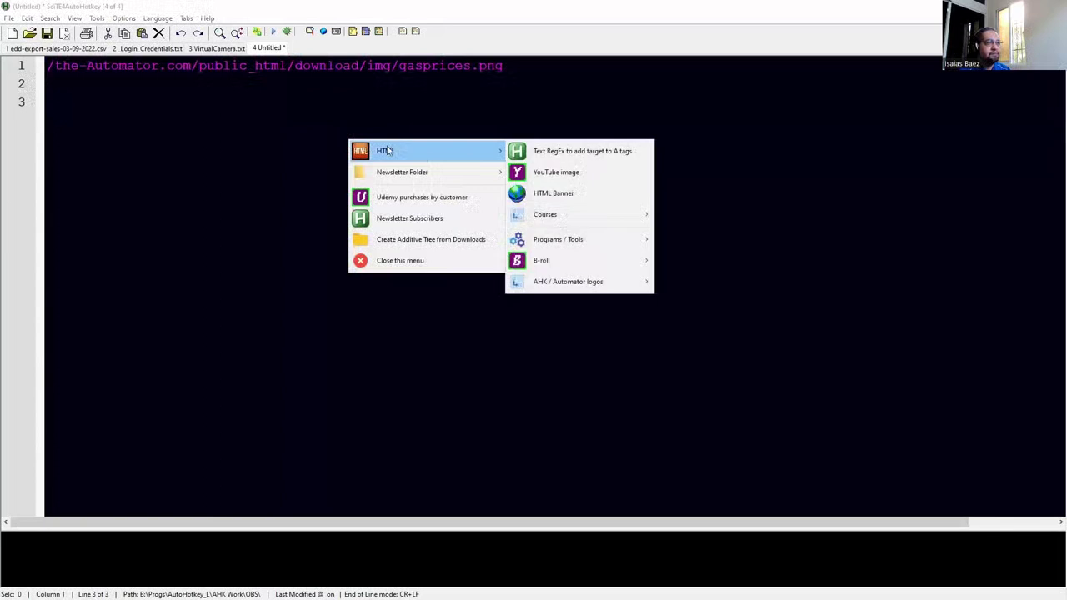
{"action": "left_click", "coordinate": [614, 195]}
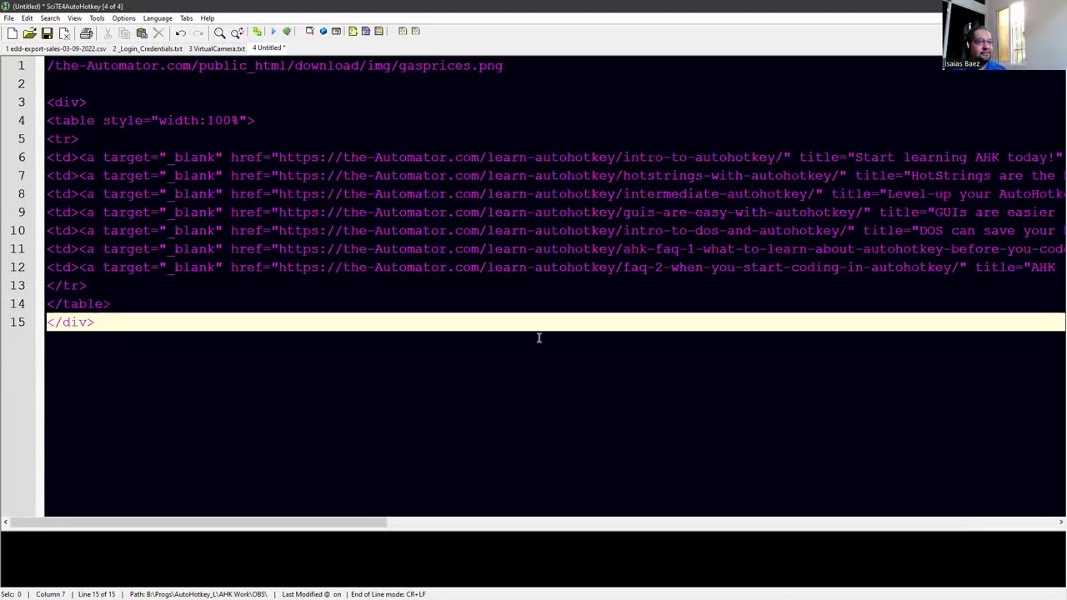
Step: Add blank lines after the banner table and bring up the Programs / Tools snippet submenu
{"action": "key", "text": "Return"}
{"action": "key", "text": "Return"}
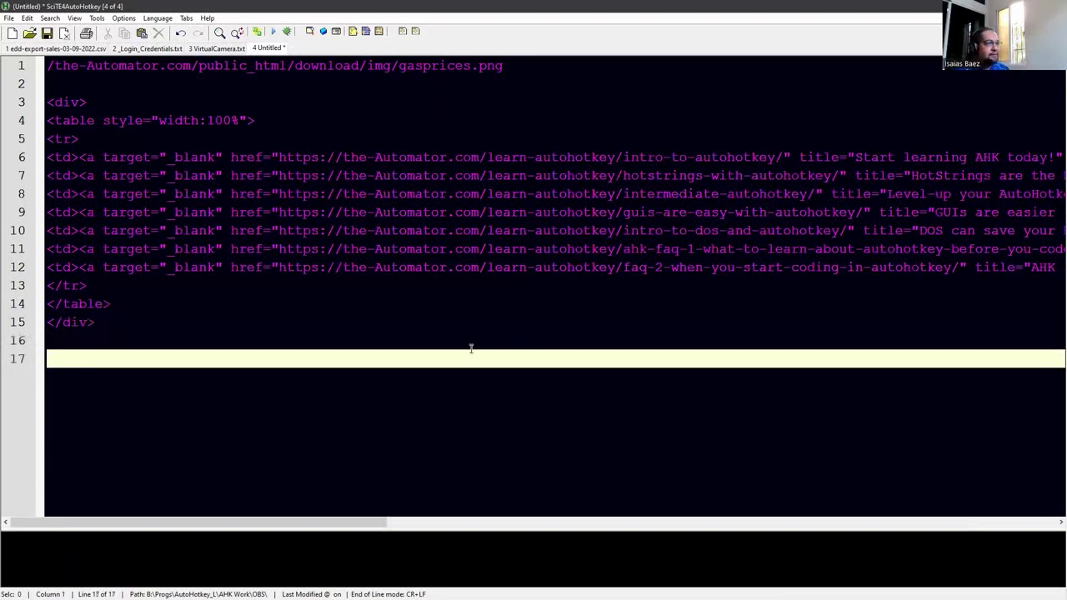
{"action": "middle_click", "coordinate": [357, 344]}
{"action": "mouse_move", "coordinate": [387, 364]}
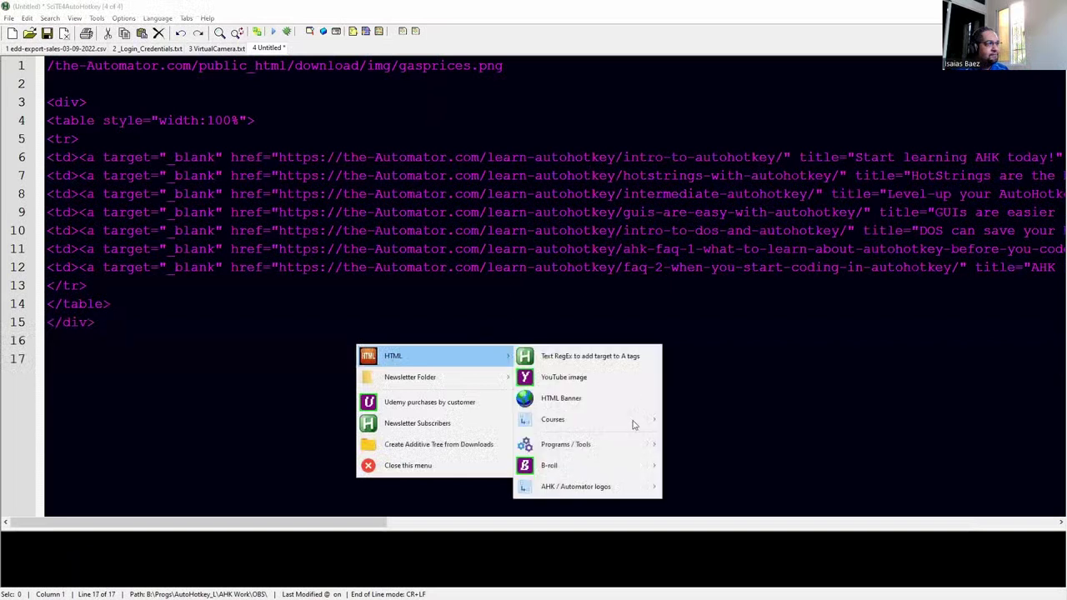
{"action": "mouse_move", "coordinate": [624, 443]}
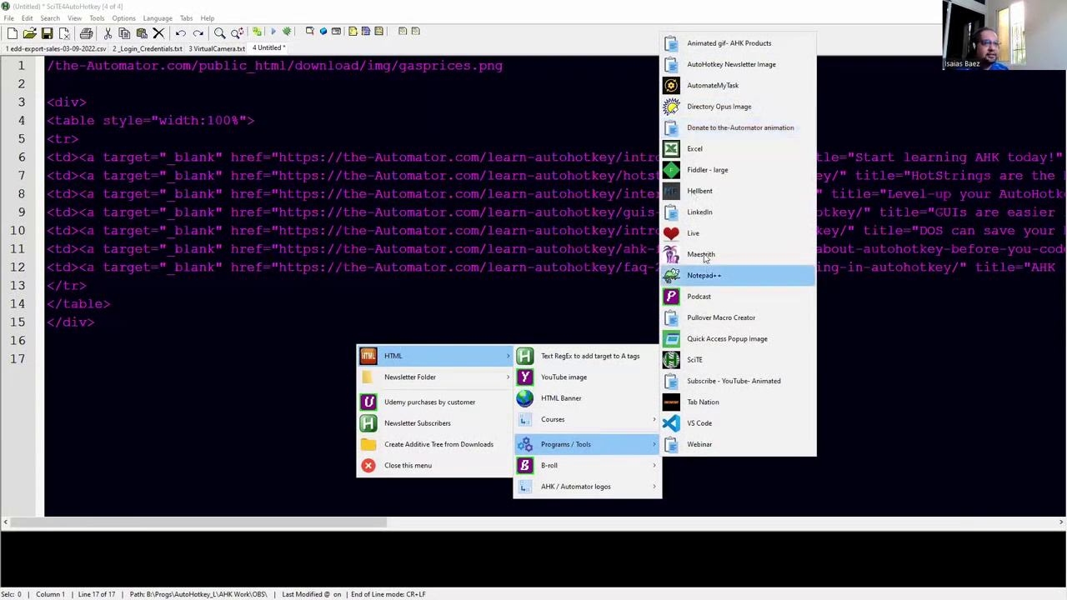
Step: Insert the Maestrith logo link snippet, split off its image tag, then delete both lines
{"action": "left_click", "coordinate": [704, 257]}
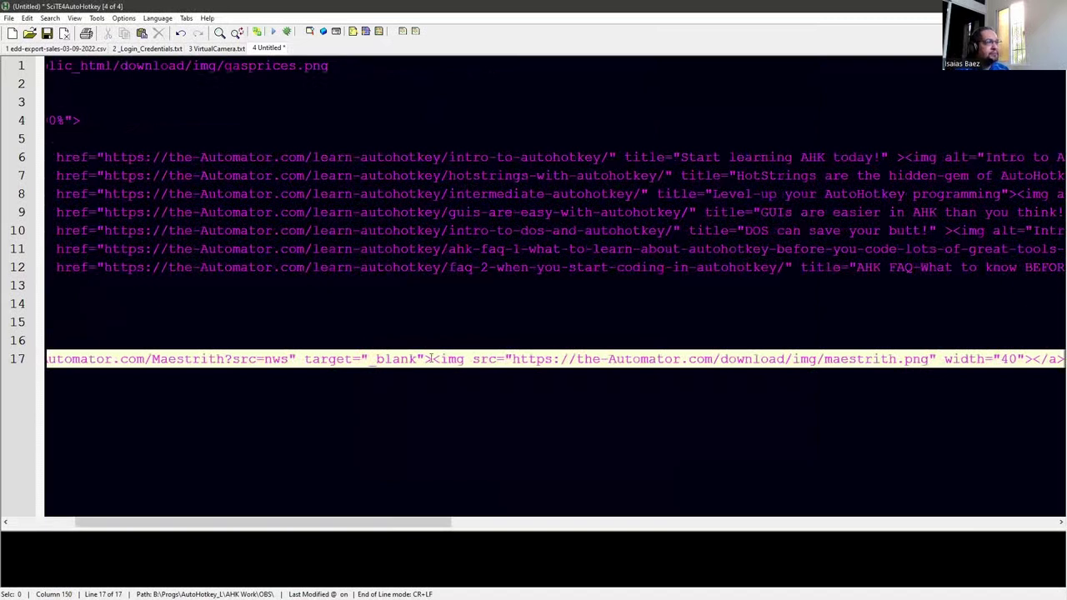
{"action": "left_click", "coordinate": [447, 347]}
{"action": "key", "text": "Return"}
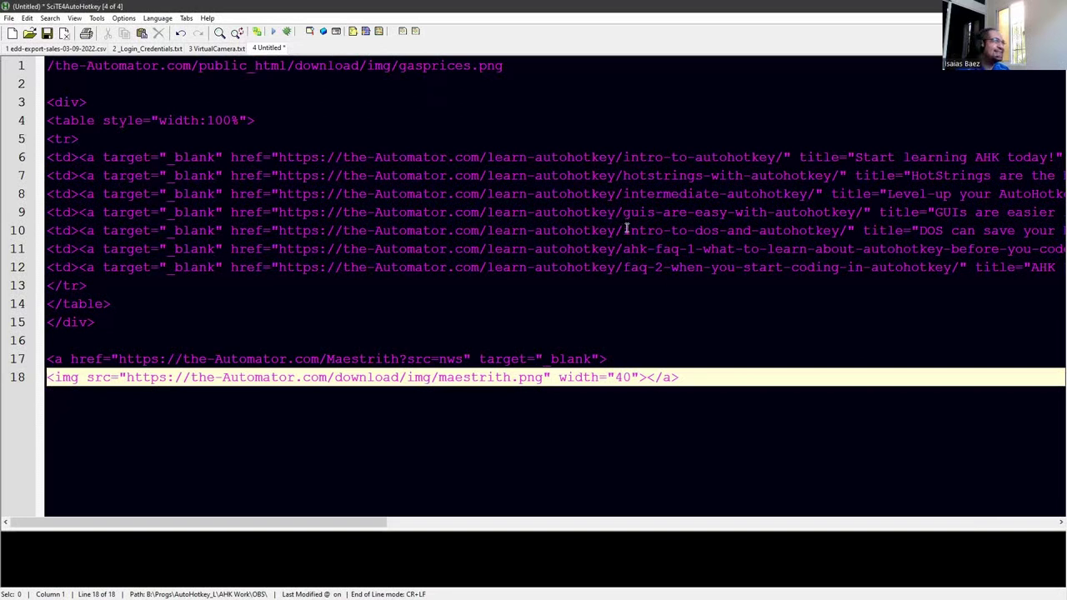
{"action": "left_click_drag", "start_coordinate": [692, 378], "coordinate": [51, 359]}
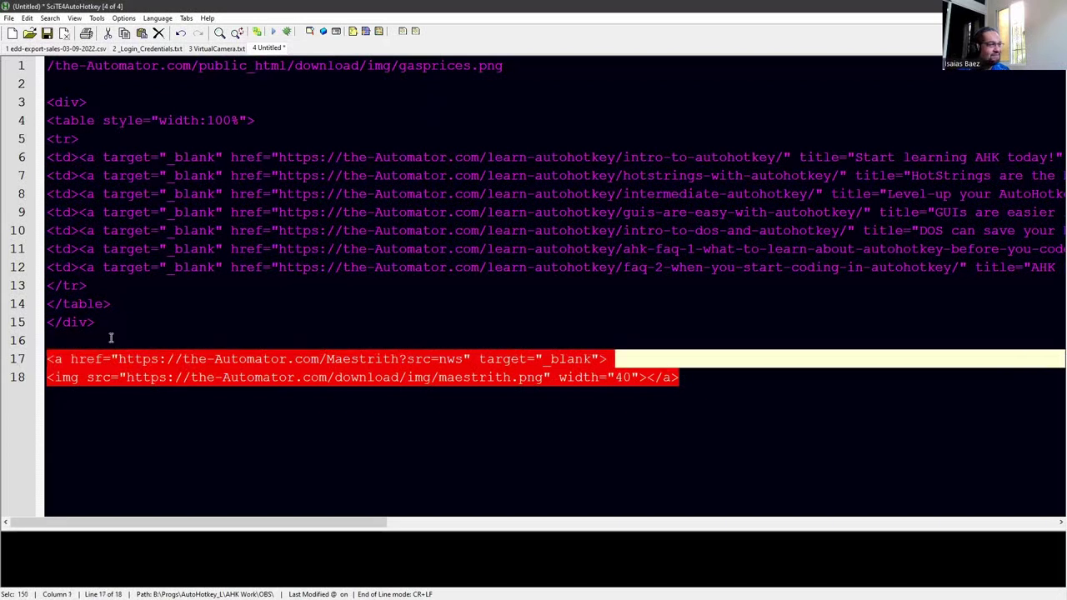
{"action": "key", "text": "Delete"}
Step: Browse the Quick Access Popup submenus with Ctrl+Alt+M, then dismiss the menu without inserting anything
{"action": "key", "text": "ctrl+alt+m"}
{"action": "mouse_move", "coordinate": [242, 371]}
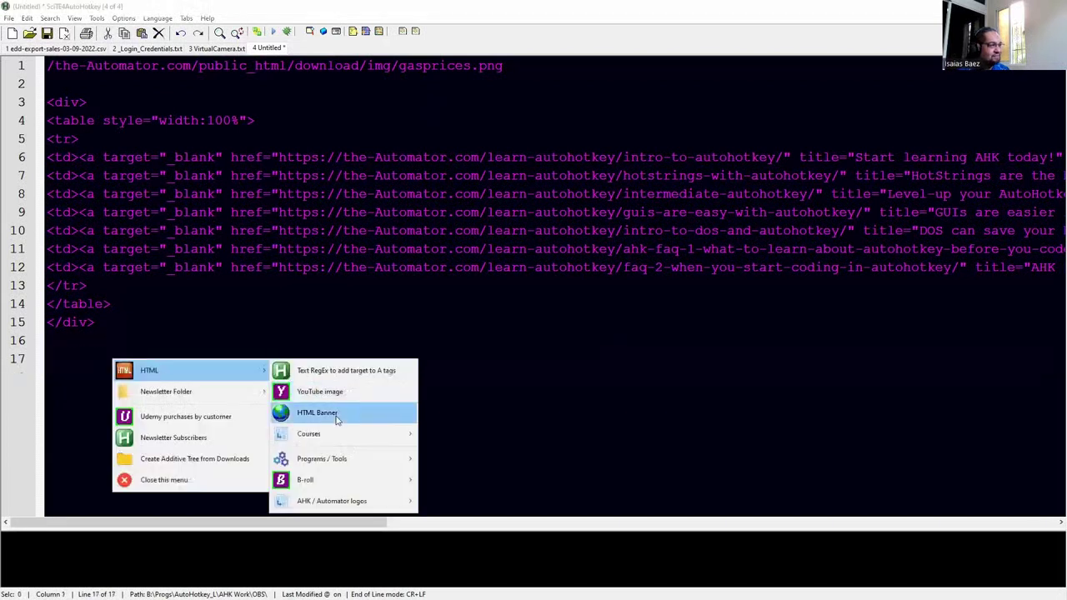
{"action": "mouse_move", "coordinate": [336, 435]}
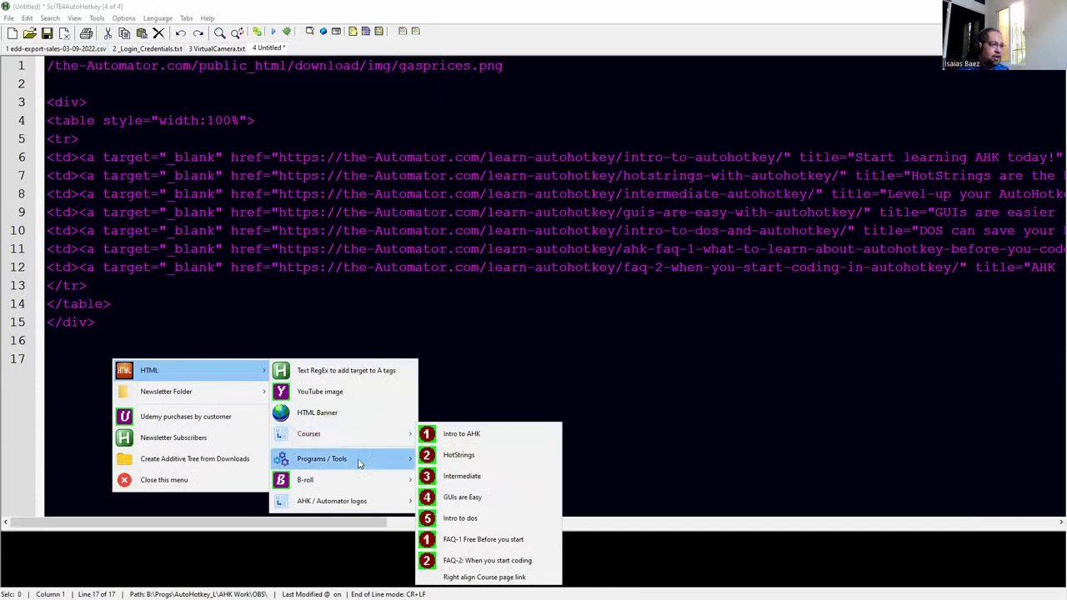
{"action": "mouse_move", "coordinate": [360, 463]}
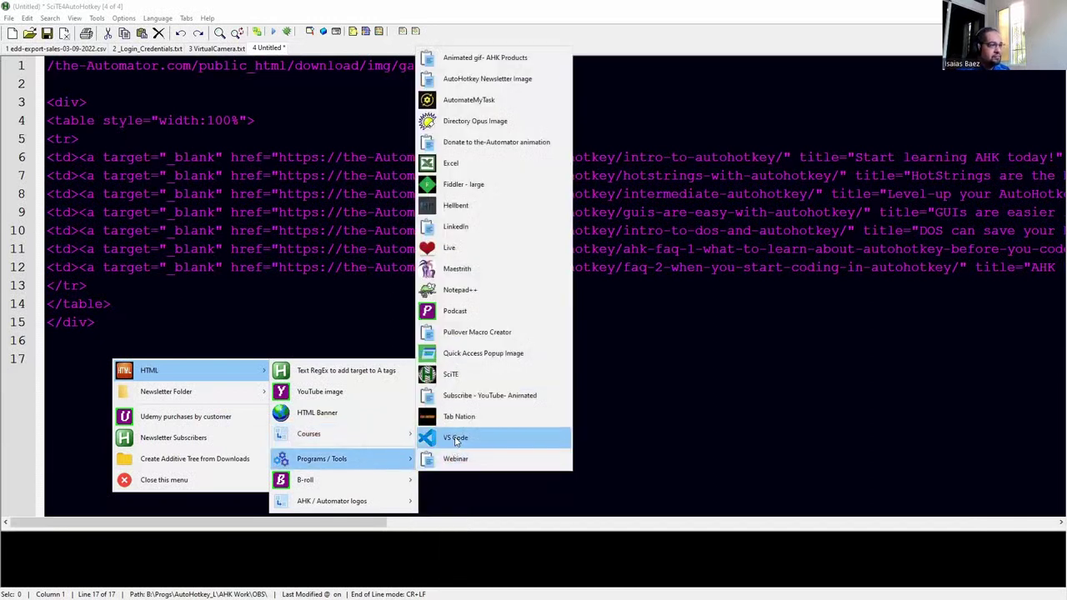
{"action": "mouse_move", "coordinate": [354, 482]}
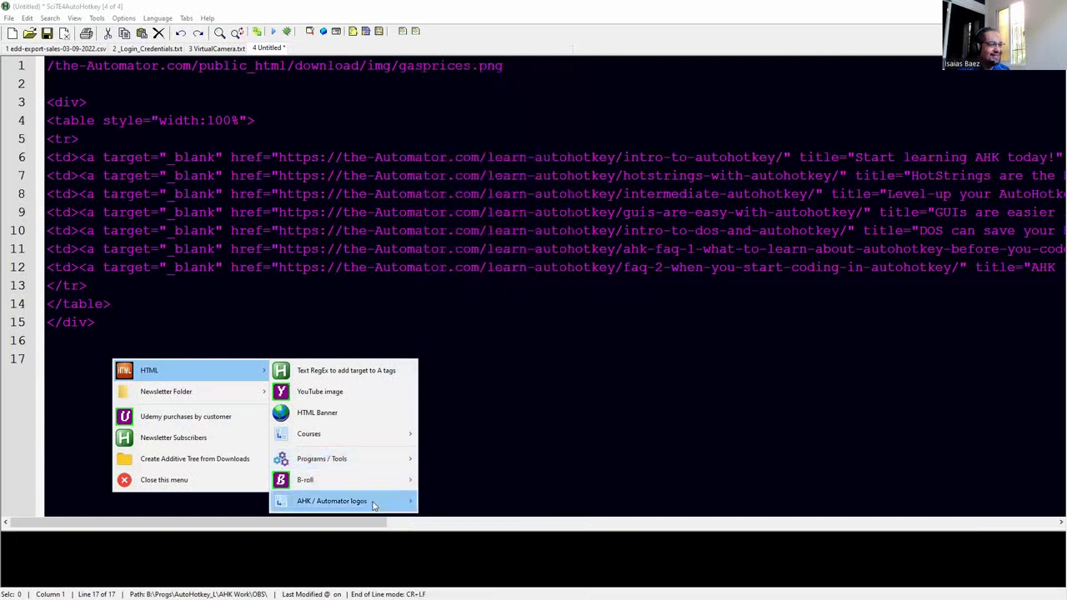
{"action": "mouse_move", "coordinate": [376, 507]}
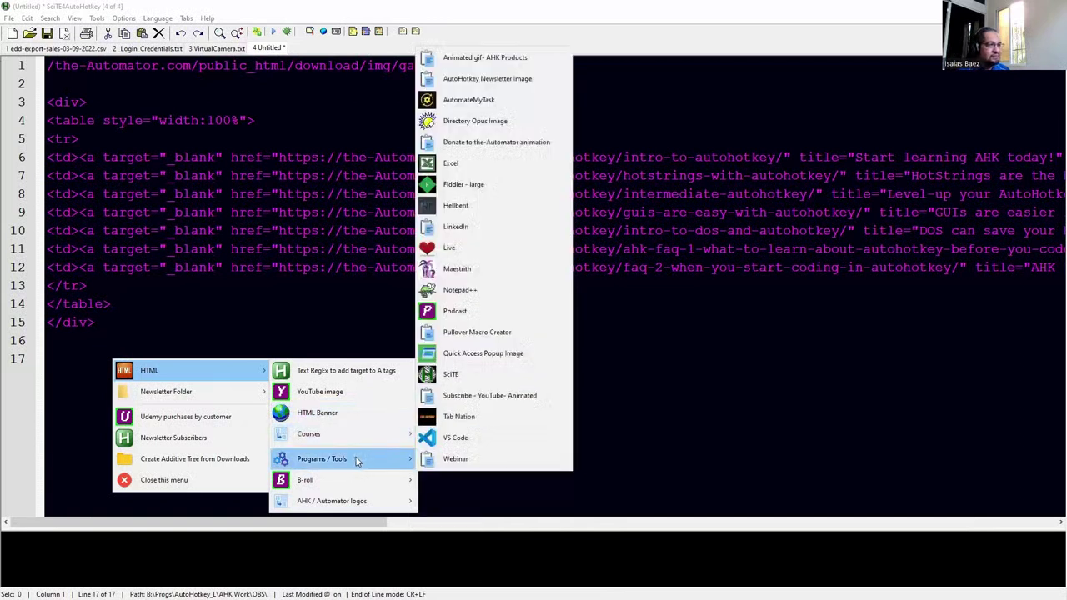
{"action": "left_click", "coordinate": [333, 223]}
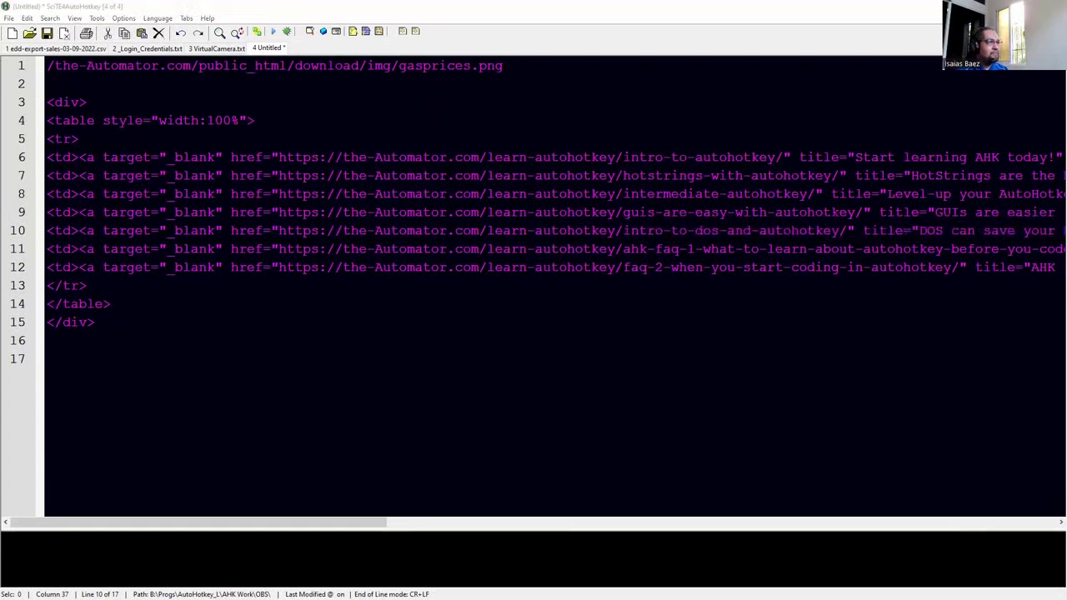
Step: Return to the html-online.com editor and scroll to the Productivity tips through Quotable quotes sections
{"action": "key", "text": "alt+Tab"}
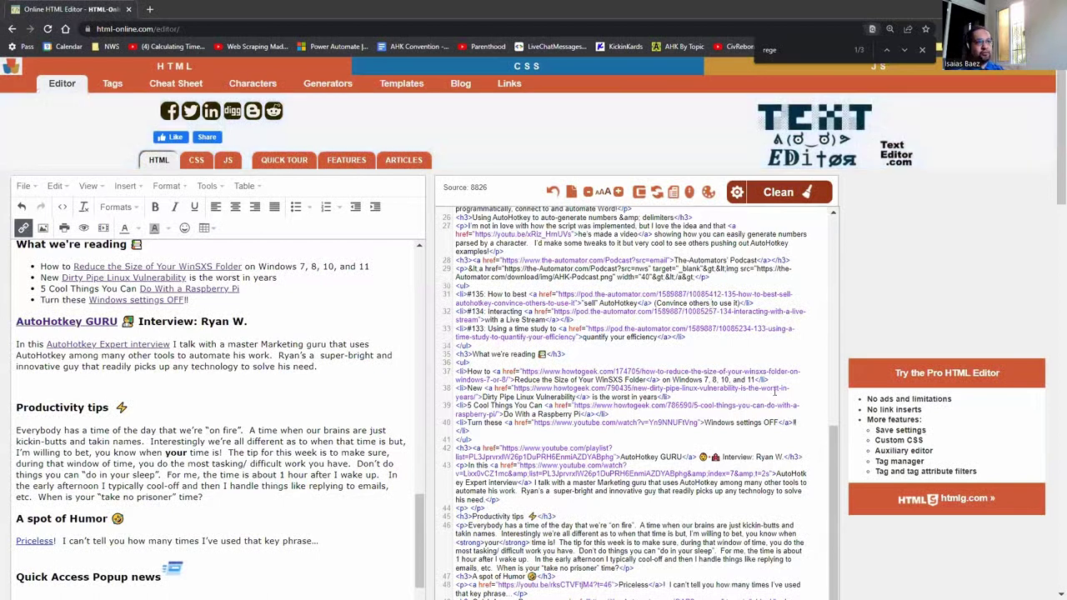
{"action": "scroll", "coordinate": [734, 397], "scroll_direction": "down", "scroll_amount": 3}
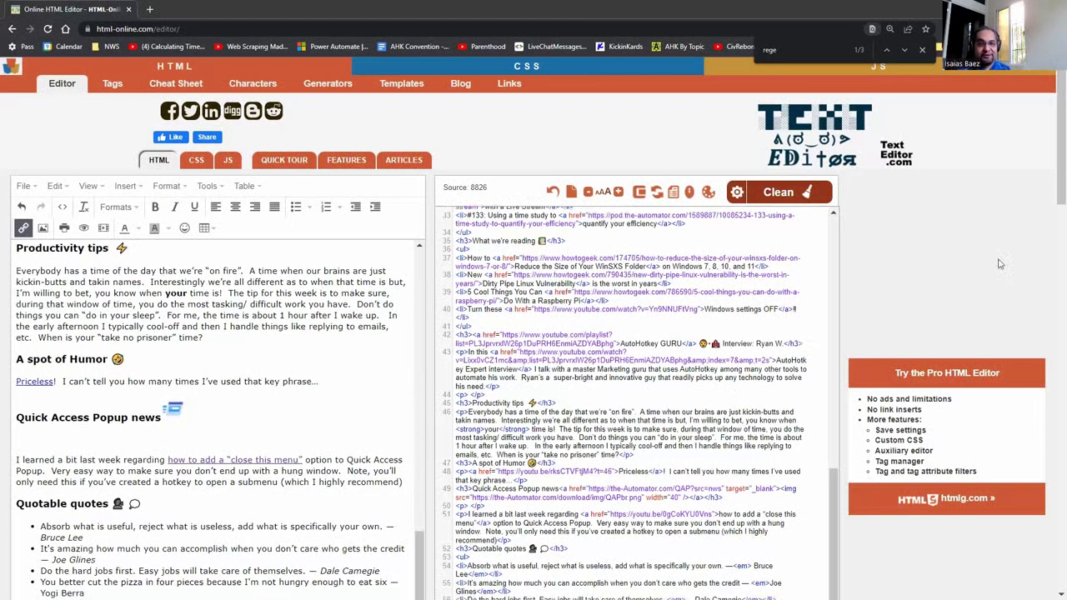
{"action": "scroll", "coordinate": [998, 260], "scroll_direction": "down", "scroll_amount": 3}
{"action": "scroll", "coordinate": [997, 258], "scroll_direction": "up", "scroll_amount": 2}
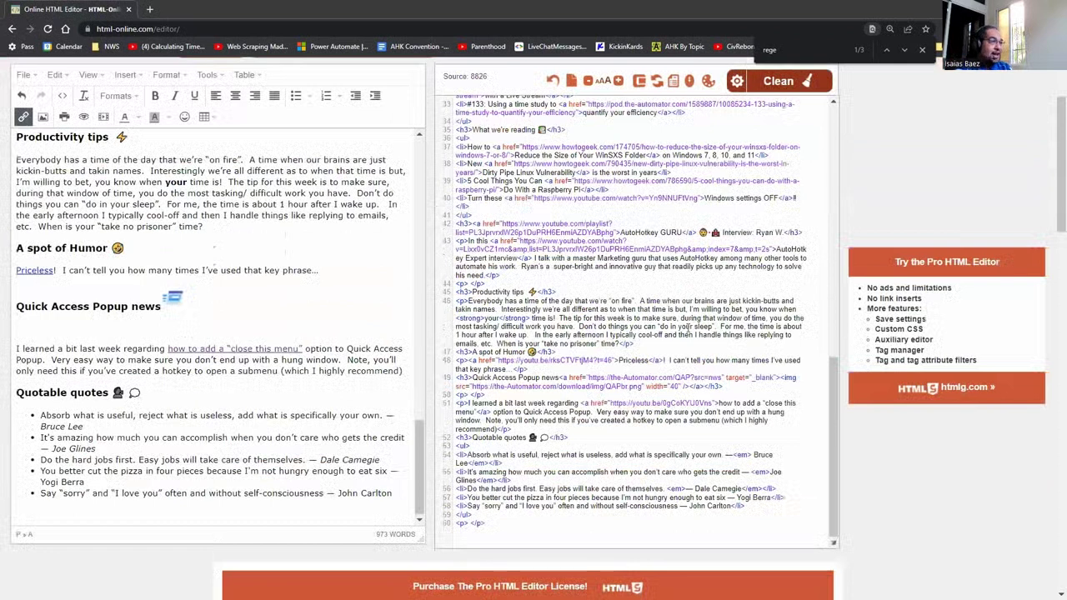